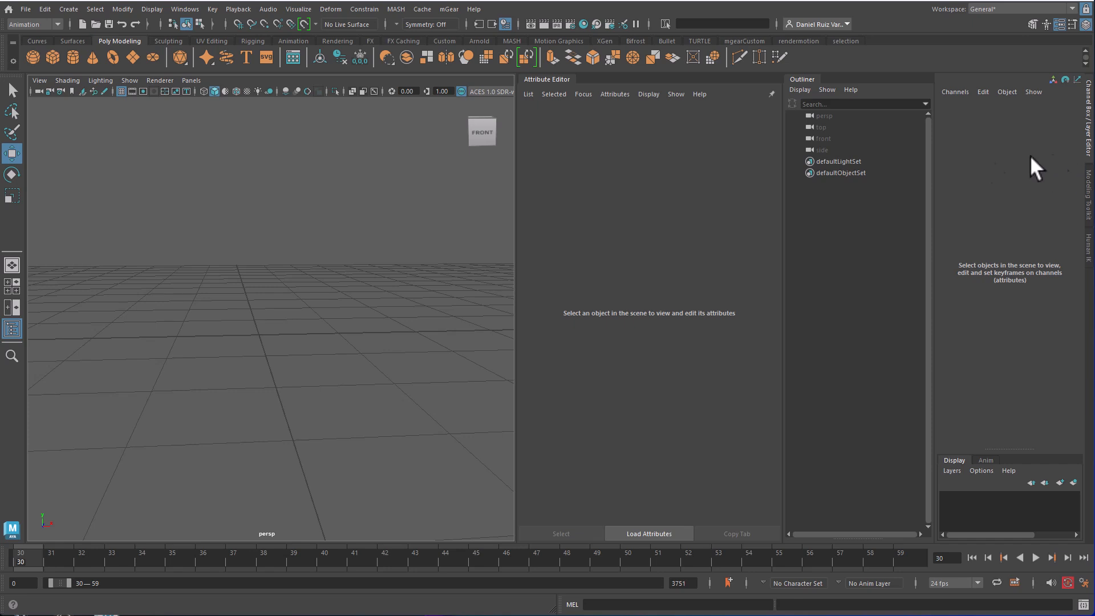
left_click(1088, 199)
left_click(1089, 230)
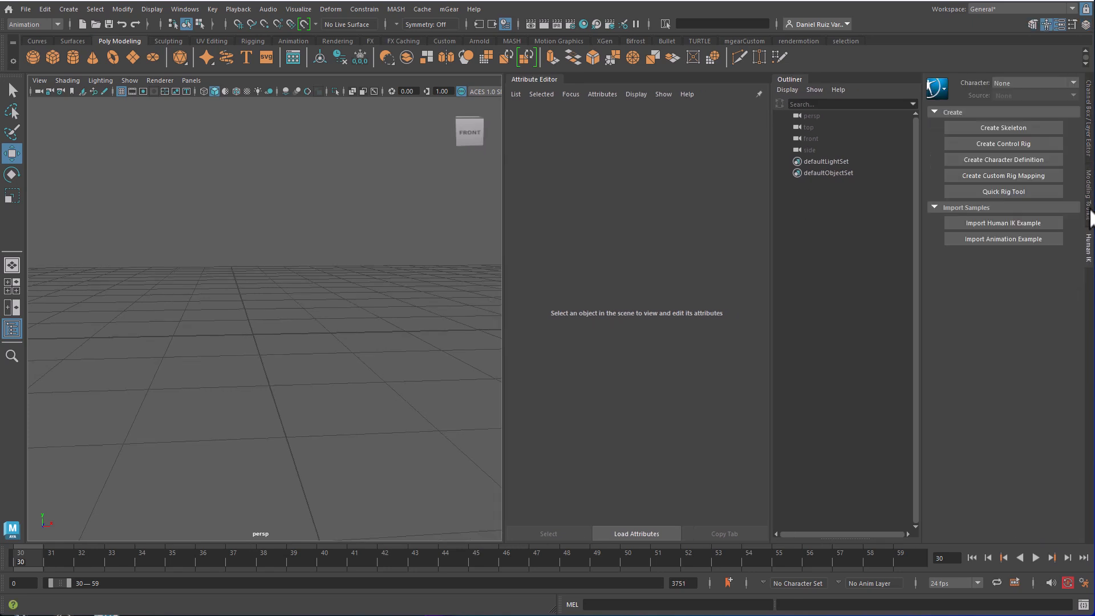
left_click(1088, 152)
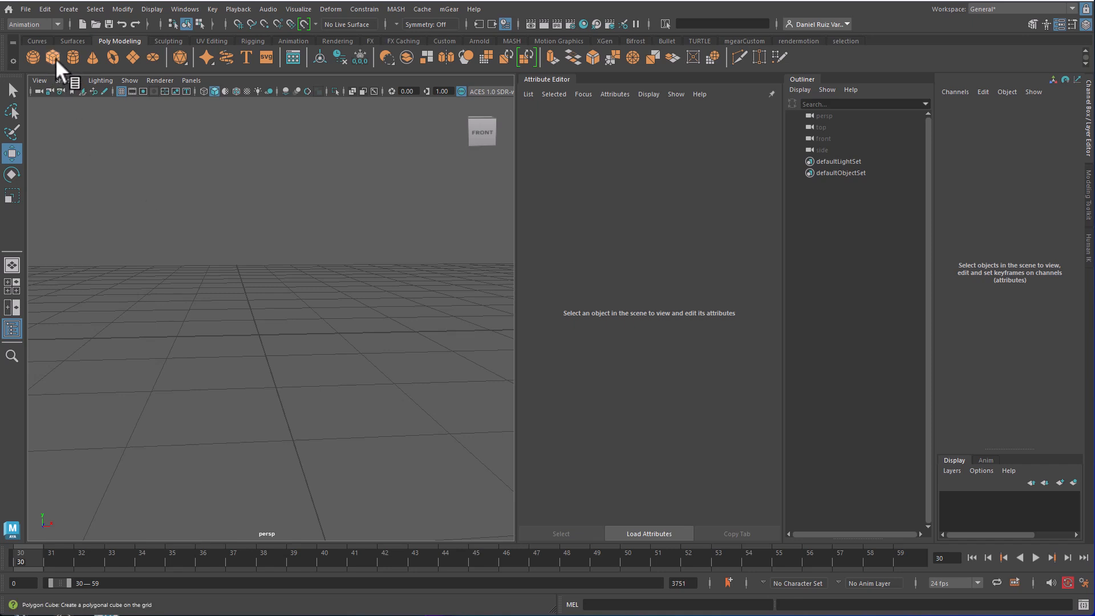
left_click(37, 41)
left_click(77, 40)
- Create a polygon cube at the centre of the grid
left_click(114, 40)
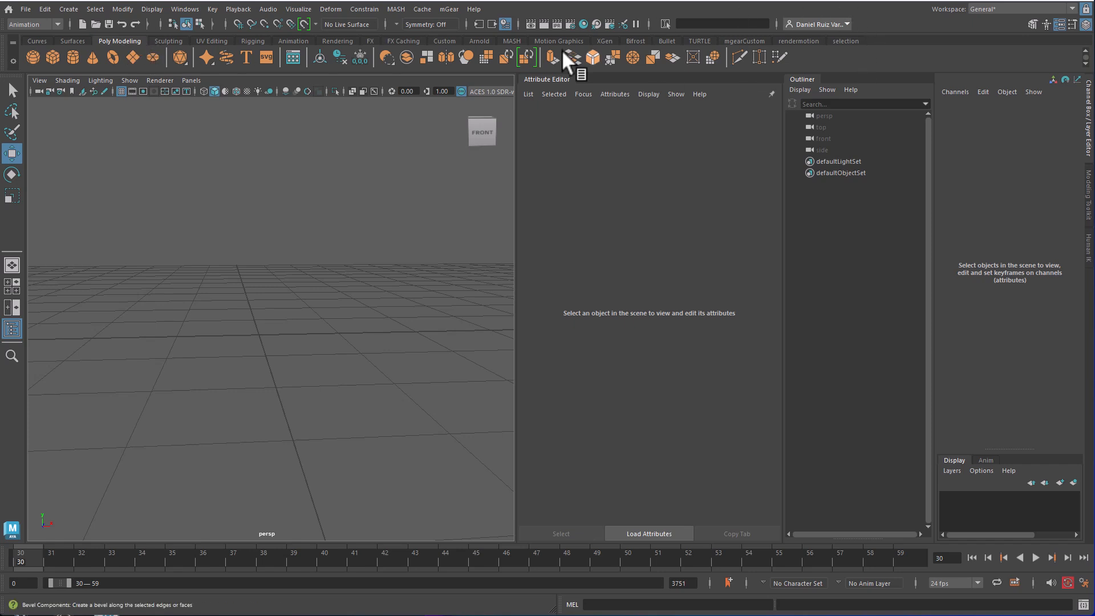
left_click(52, 58)
left_click_drag(420, 353, 328, 337, "alt")
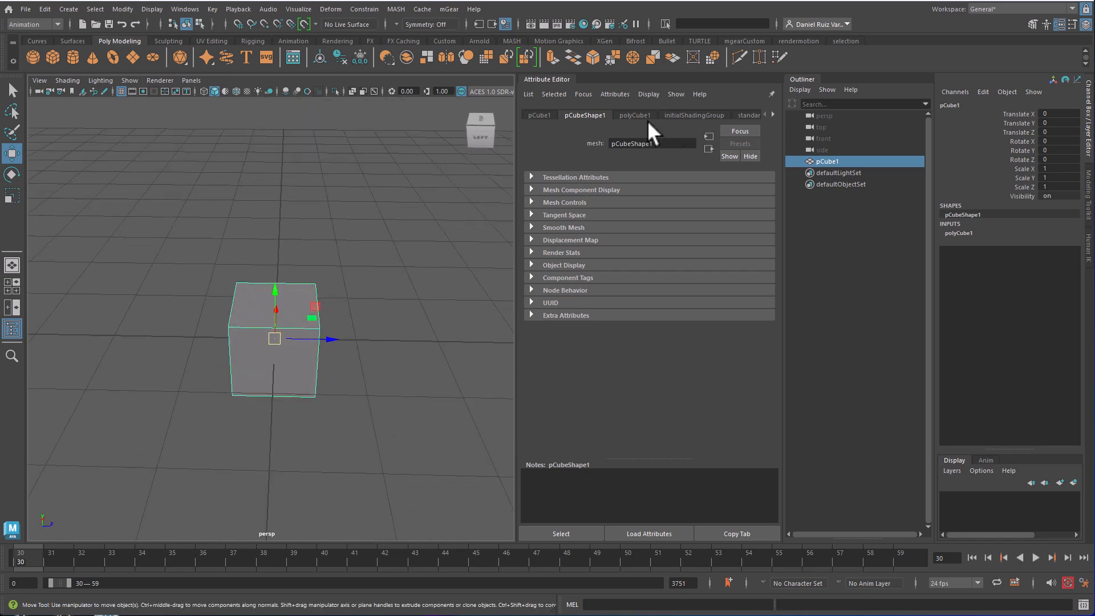
- Examine the attributes of the cube's transform, shape, polyCube1, initialShadingGroup and standardSurface1 nodes
left_click(539, 116)
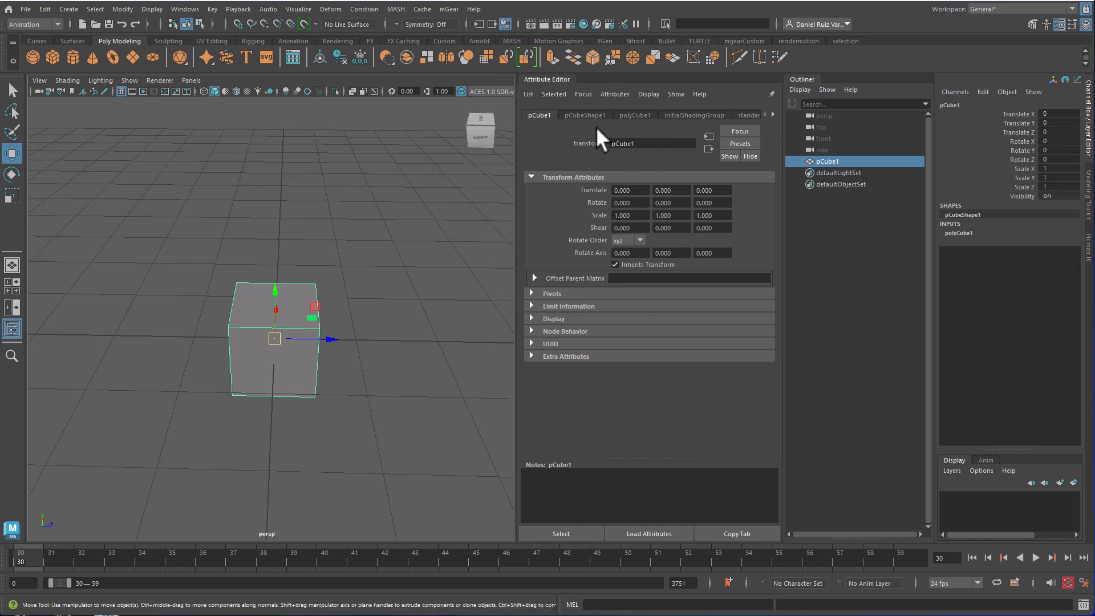
left_click(577, 116)
left_click(628, 115)
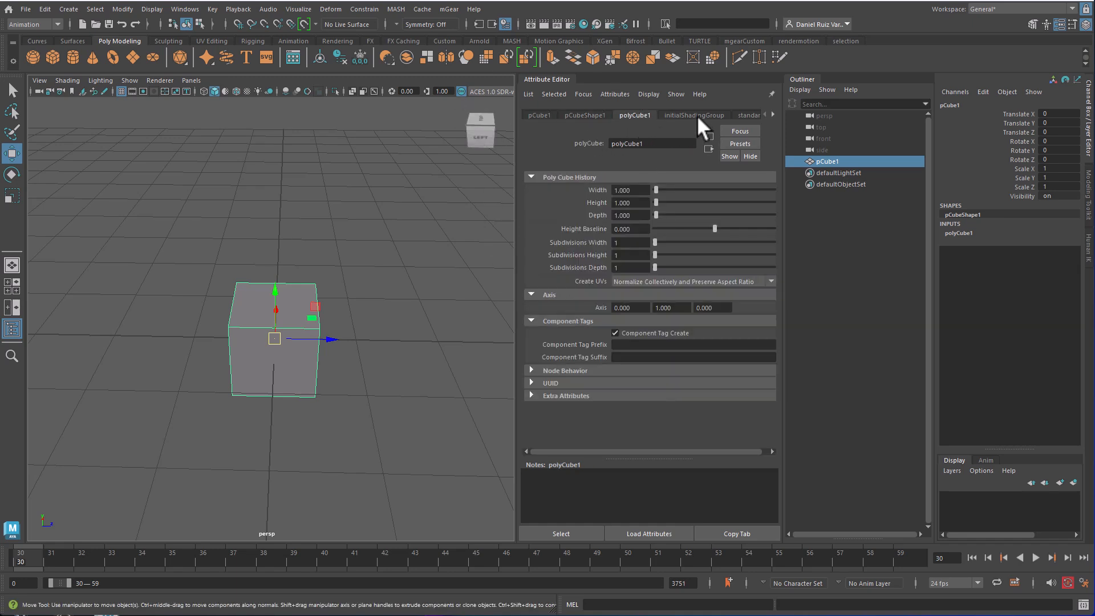
left_click(697, 117)
left_click(747, 115)
left_click(620, 117)
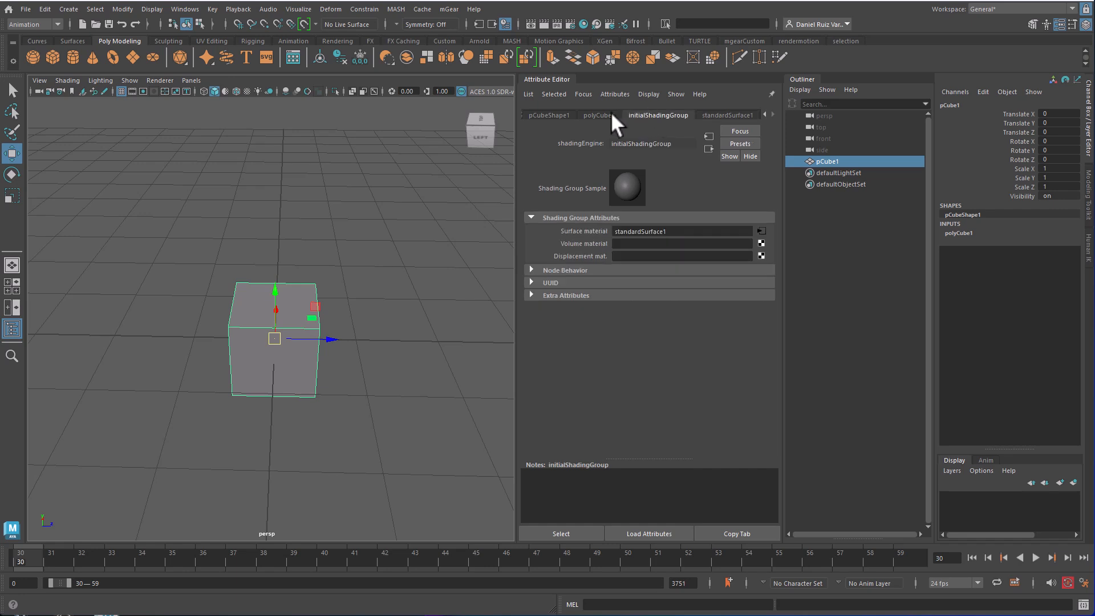
left_click(596, 115)
left_click(536, 115)
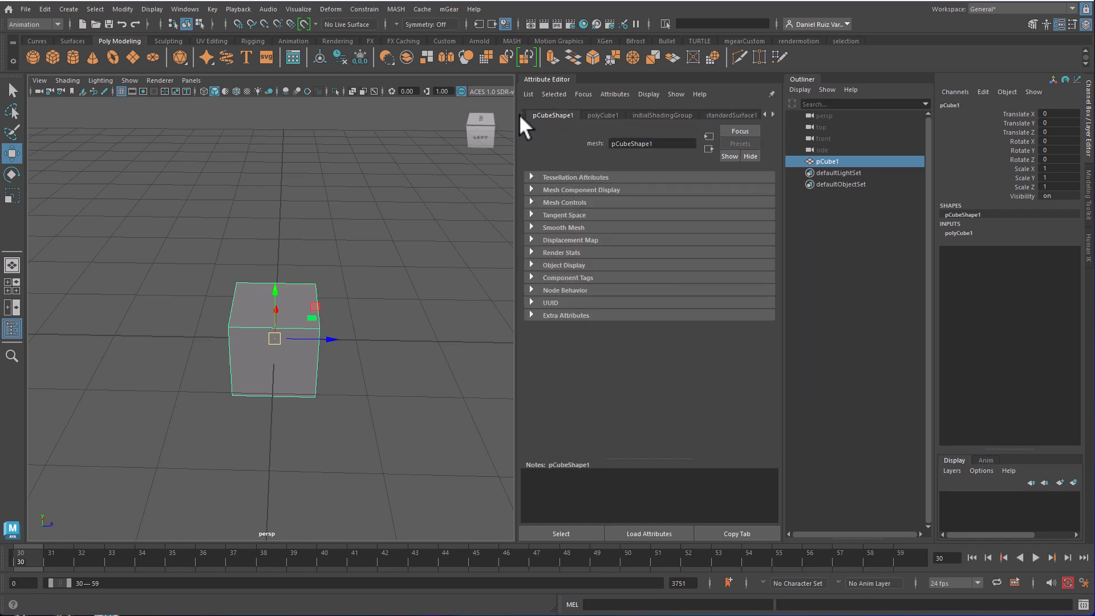
left_click(520, 115)
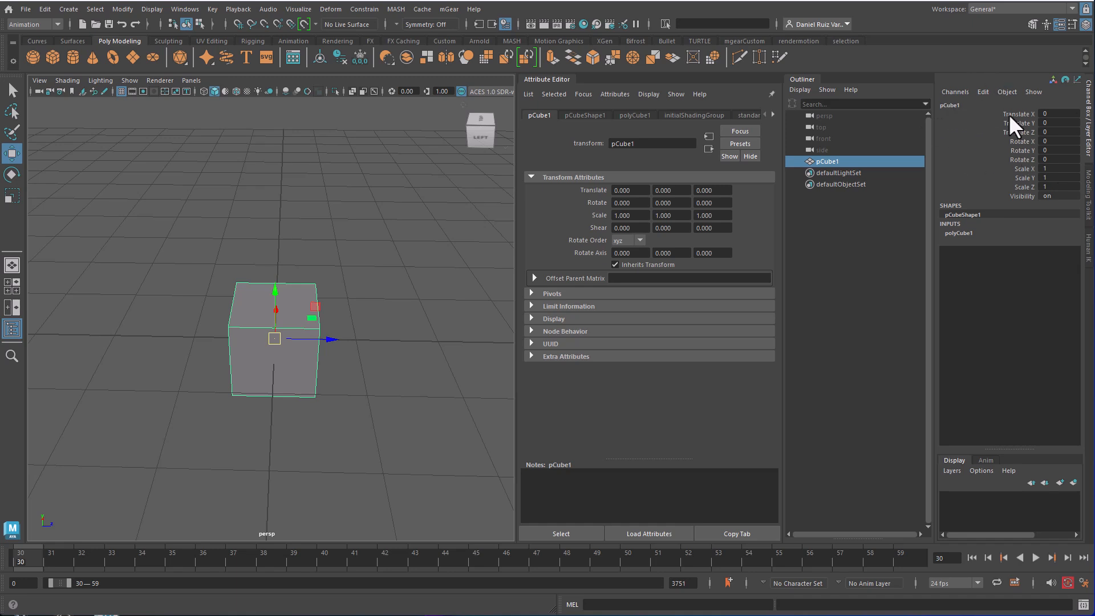
- Highlight the cube's translate, rotate and scale channels, followed by its Visibility channel
left_click_drag(1021, 115, 1031, 186)
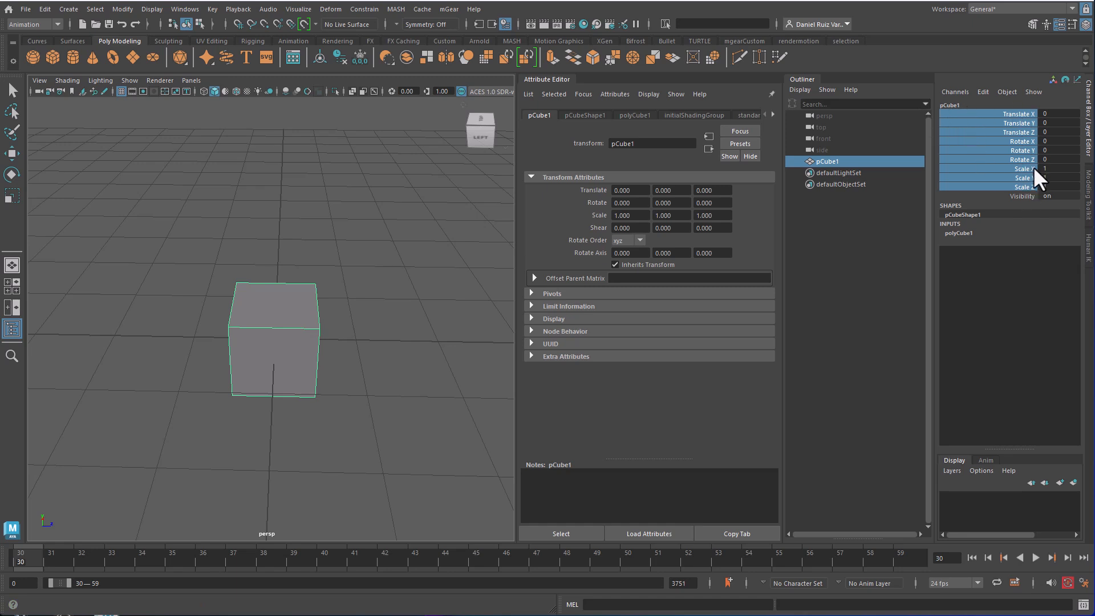
left_click(1022, 196)
middle_click_drag(403, 275, 394, 348)
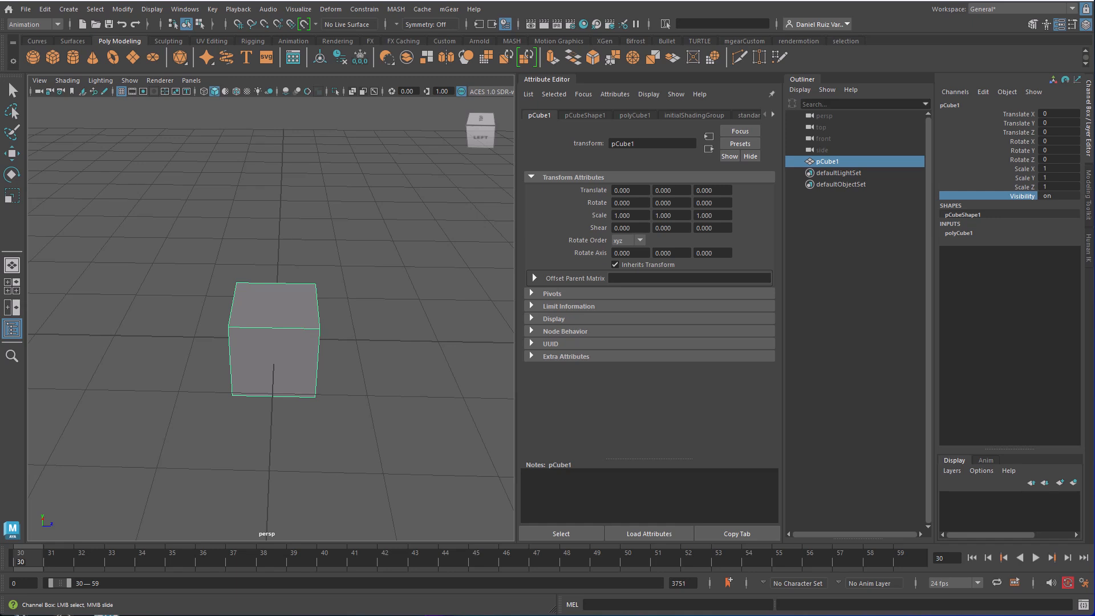
- Open the Node Editor over the scene and frame the cube's nodes in its graph
left_click(187, 9)
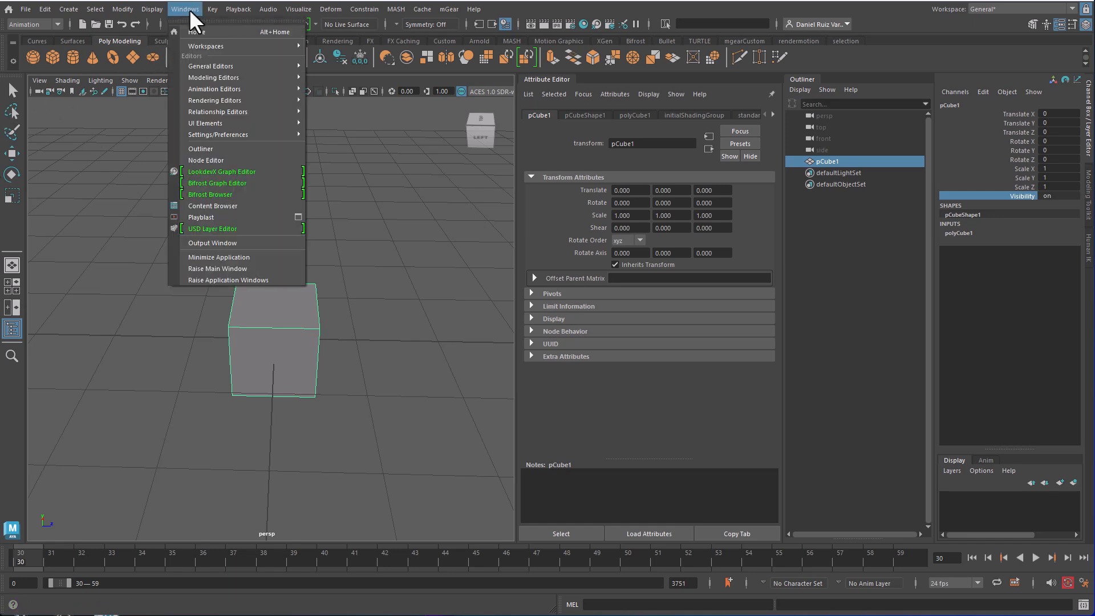
left_click(245, 160)
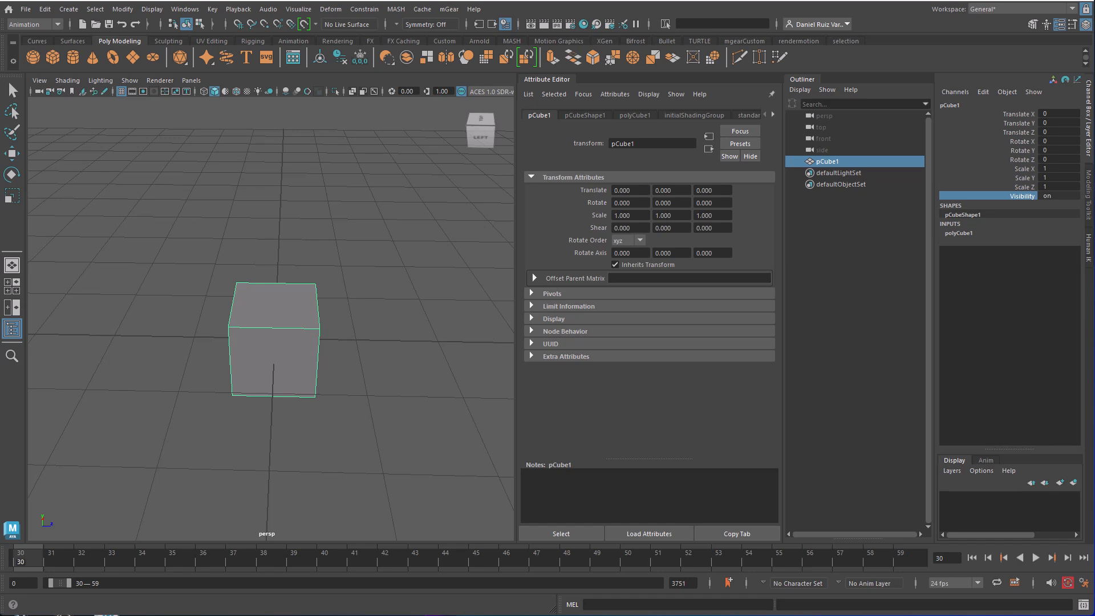
left_click_drag(1094, 342, 500, 137)
key("f")
middle_click_drag(543, 413, 652, 445, "alt")
right_click_drag(633, 441, 582, 426, "alt")
middle_click_drag(603, 428, 550, 430, "alt")
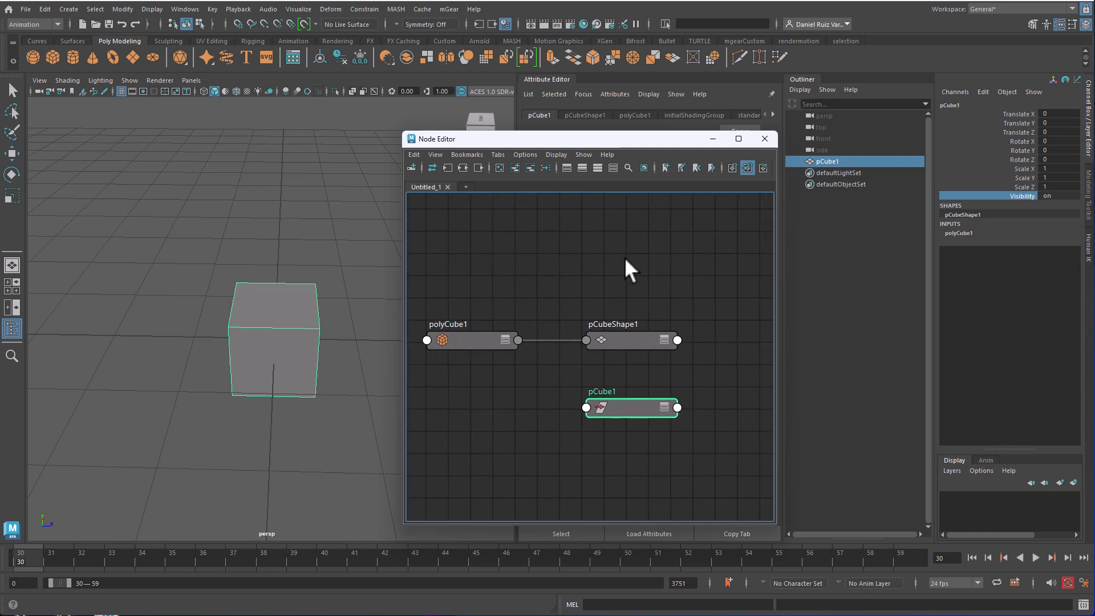
- Place the pCube1 node above pCubeShape1 and select all three nodes in the graph
left_click(628, 261)
middle_click_drag(582, 351, 619, 362, "alt")
left_click_drag(700, 418, 699, 307)
left_click_drag(688, 256, 508, 399)
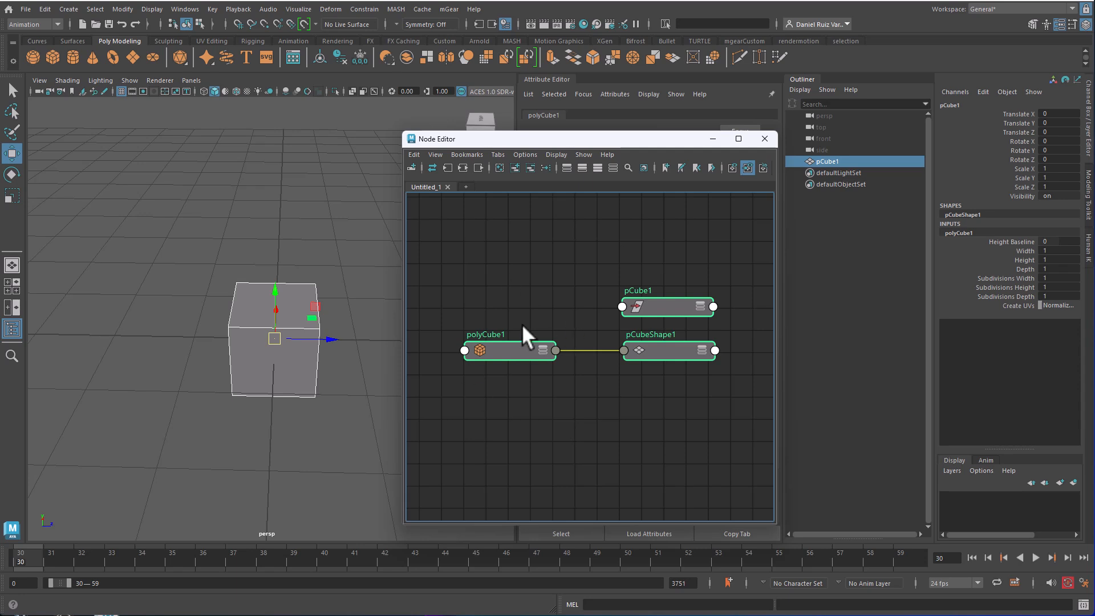
- Clear the Node Editor graph, then graph the cube's input and output connections
left_click(498, 167)
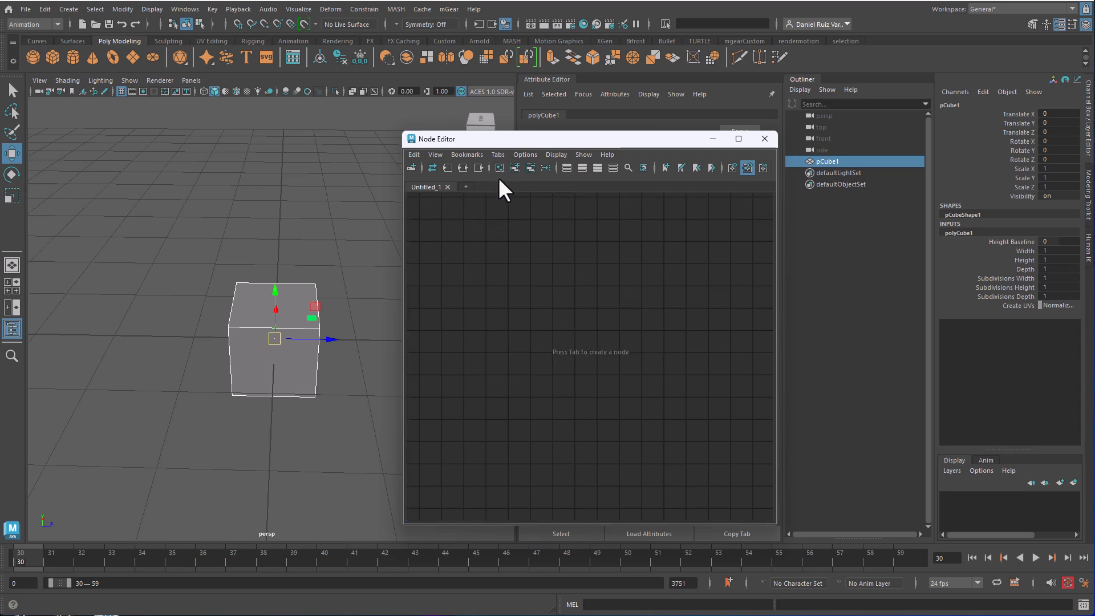
left_click(607, 281)
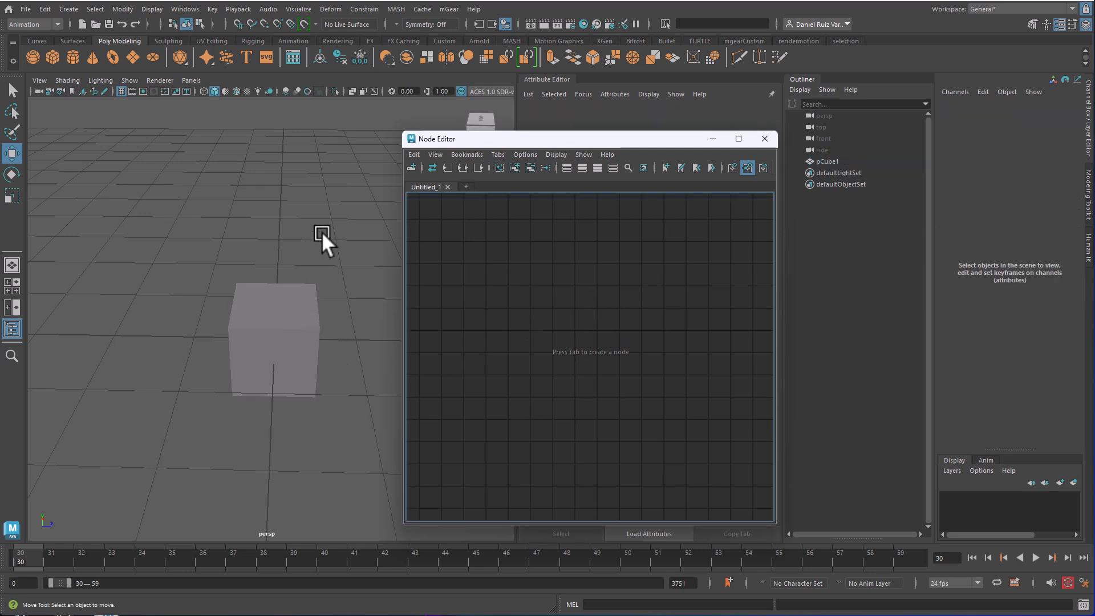
left_click_drag(320, 231, 240, 402)
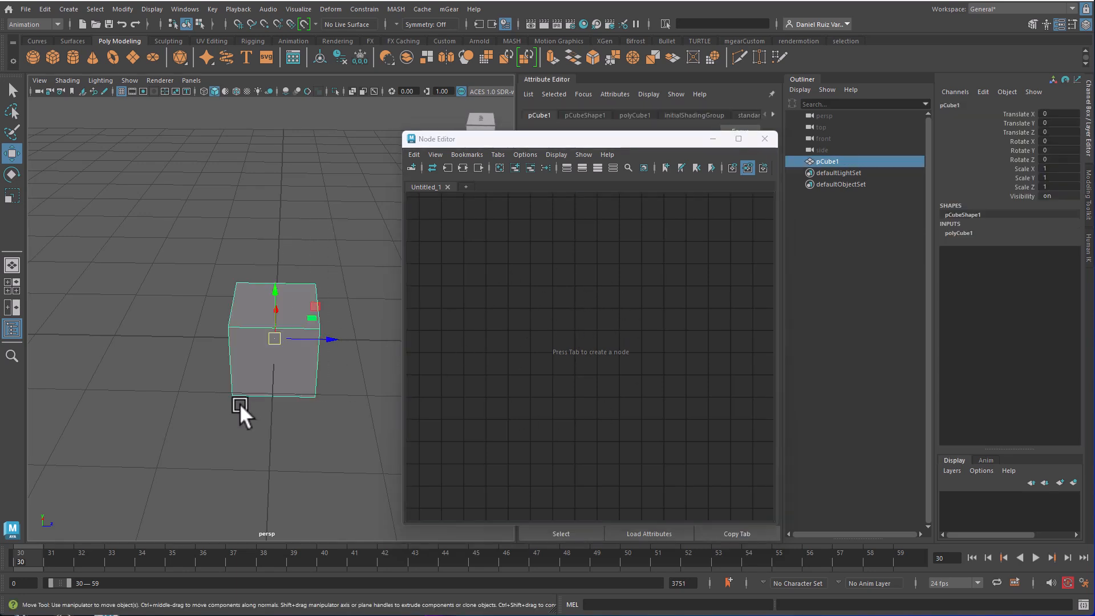
left_click(464, 168)
left_click(626, 357)
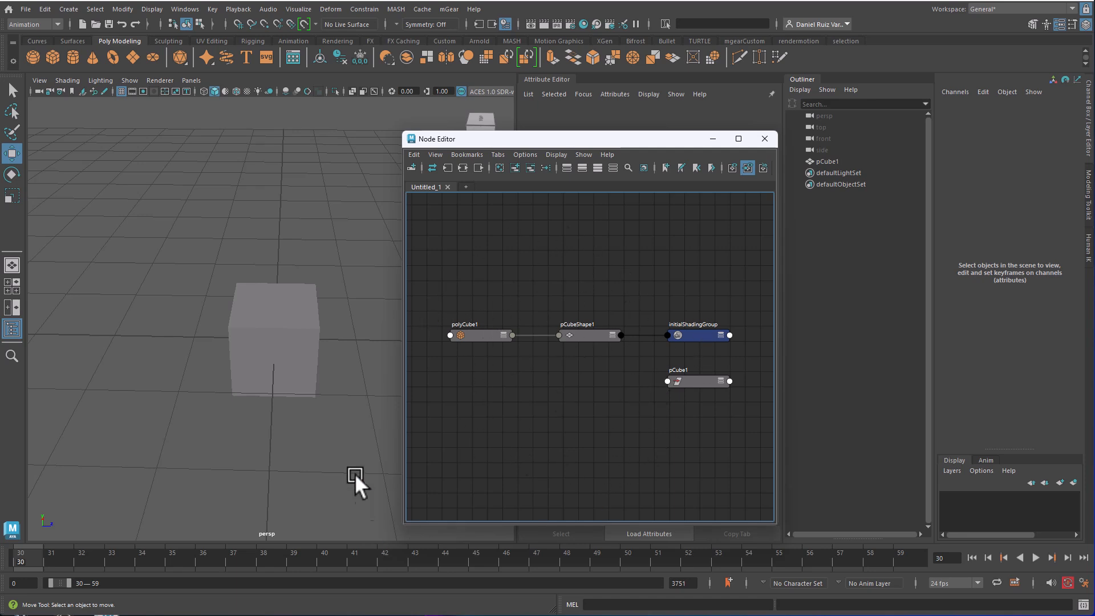
- Move the Node Editor clear of the viewport and select the cube in the scene
left_click_drag(566, 142, 769, 161)
left_click(277, 311)
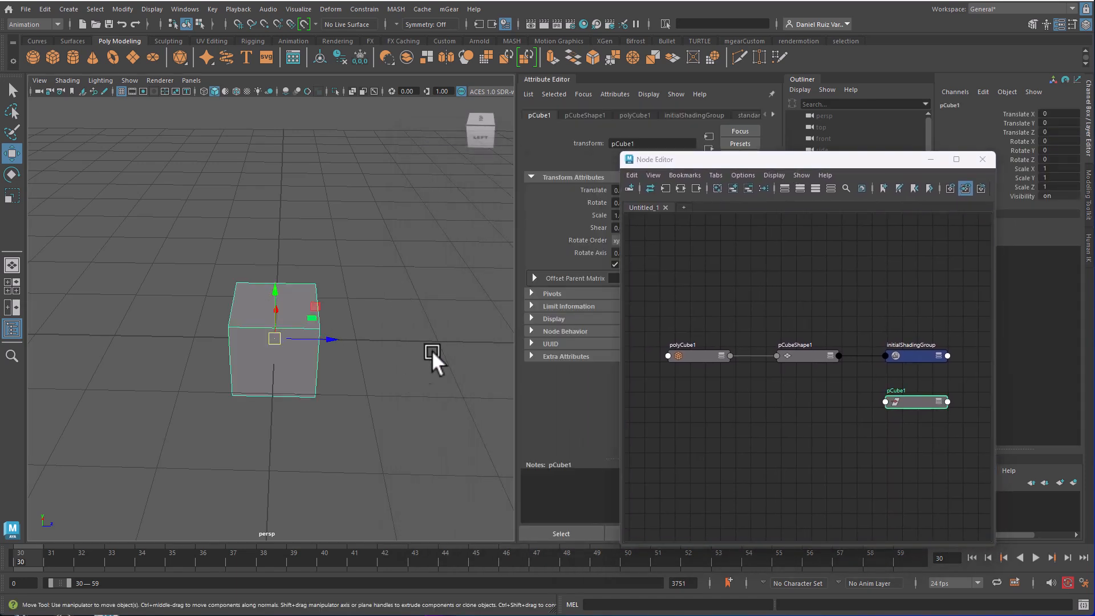
left_click_drag(686, 164, 753, 172)
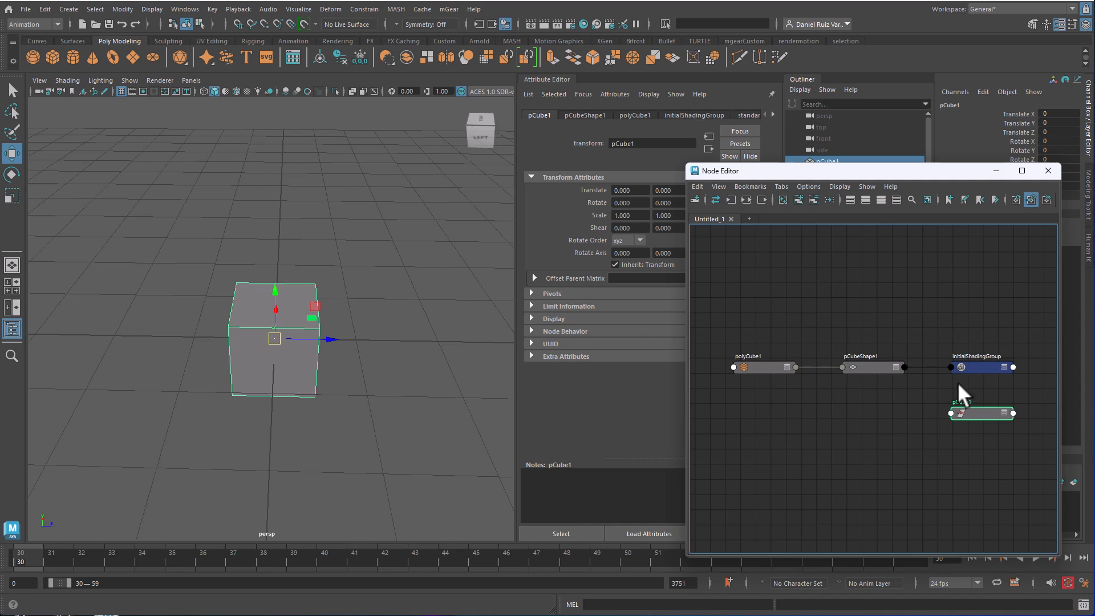
- Inspect the initialShadingGroup and pCube1 nodes in the graph and the cube's standardSurface1 material attributes
left_click(983, 367)
left_click(995, 406)
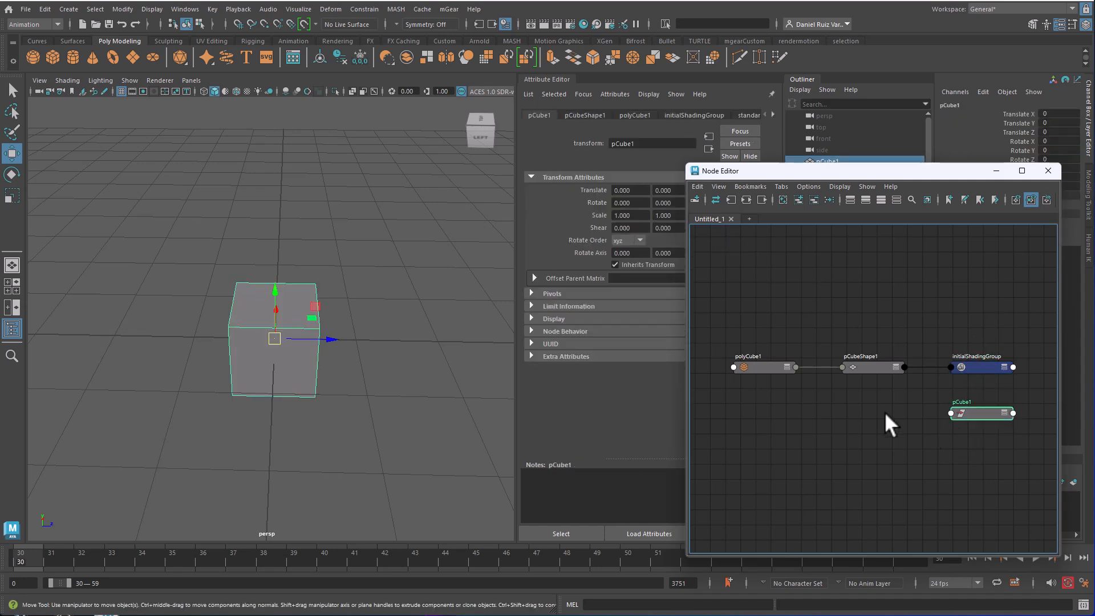
left_click(745, 114)
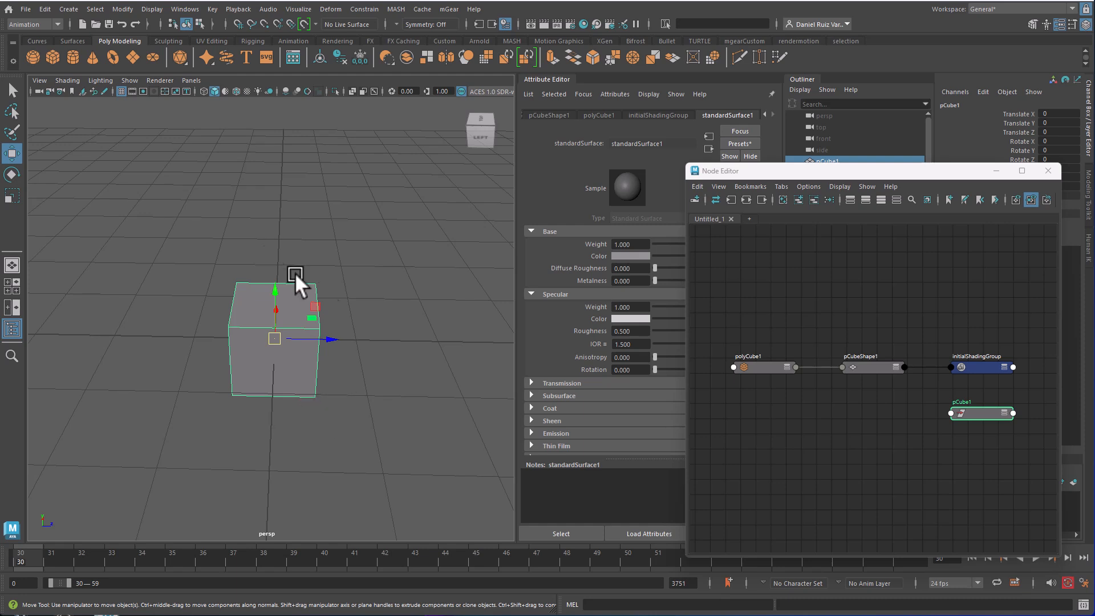
- Raise the cube onto the grid with its Translate Y set to 0.5, keeping the Node Editor off its channels
left_click_drag(315, 365, 275, 254, "alt")
mouse_move(367, 303)
left_mouse_down("alt")
mouse_move(283, 313)
mouse_move(283, 343)
mouse_move(368, 302)
left_mouse_up("alt")
left_click_drag(766, 175, 627, 288)
left_click_drag(328, 321, 393, 275, "alt")
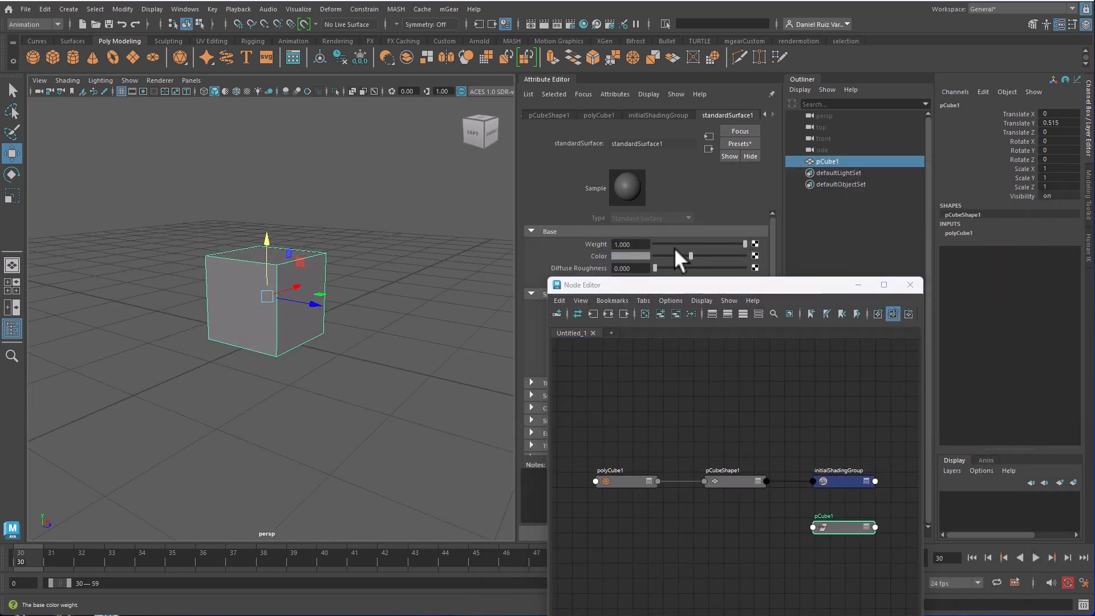
left_click(1025, 124)
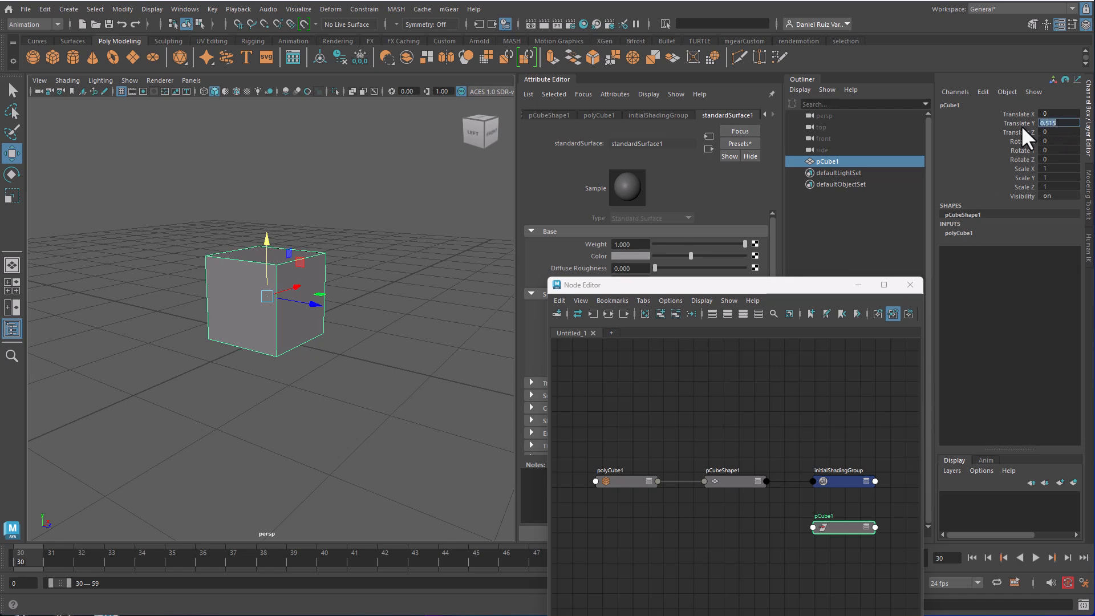
key("BackSpace")
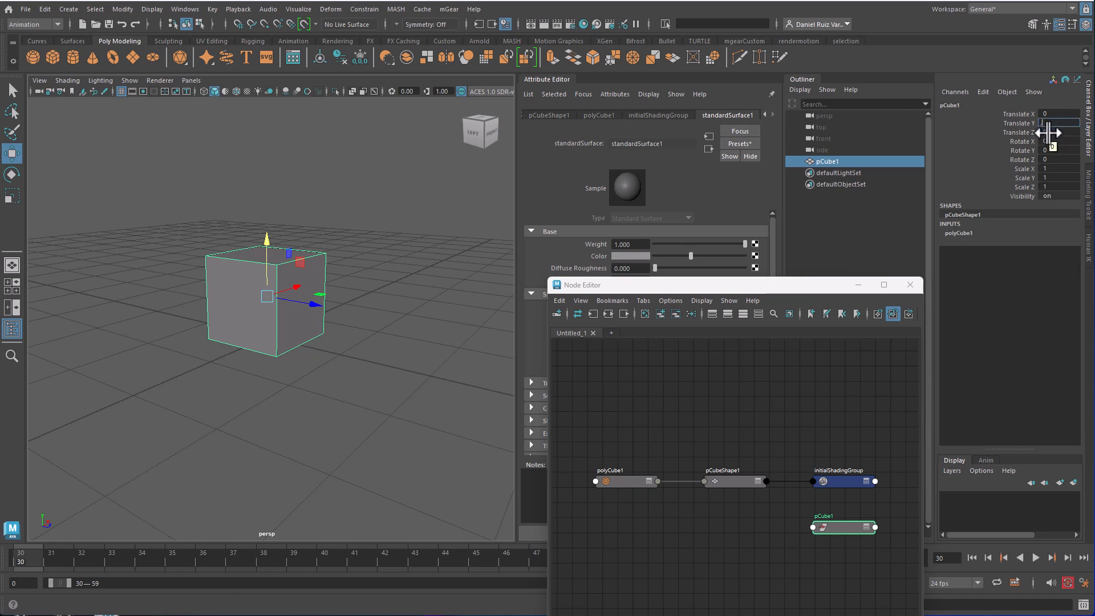
type("0")
key("Return")
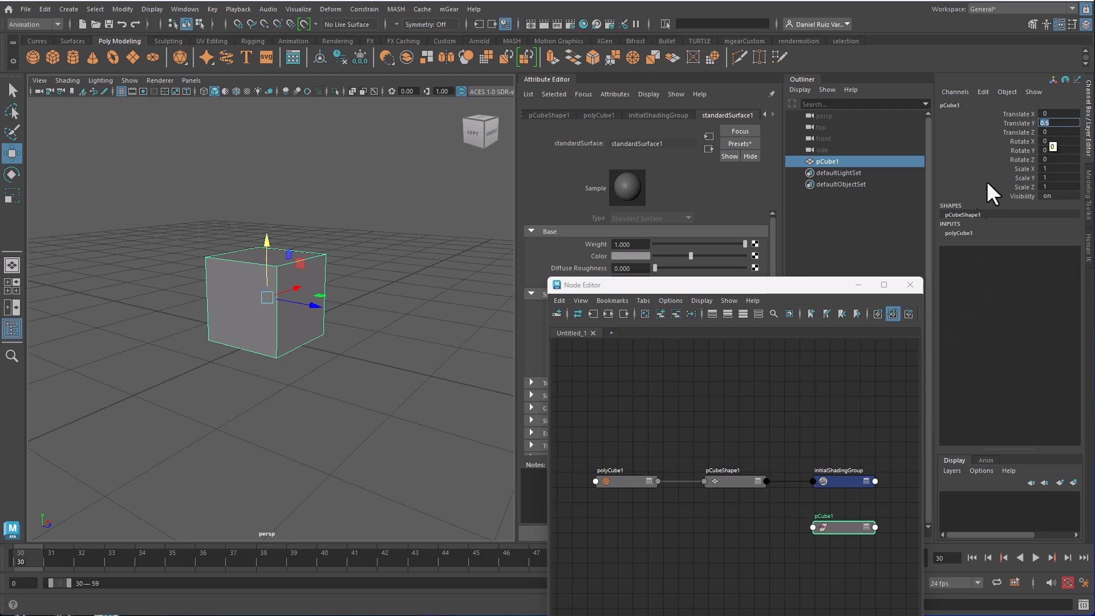
left_click(1020, 124)
- Create a NURBS circle on the grid around the base of the cube
left_click_drag(290, 345, 345, 346, "alt")
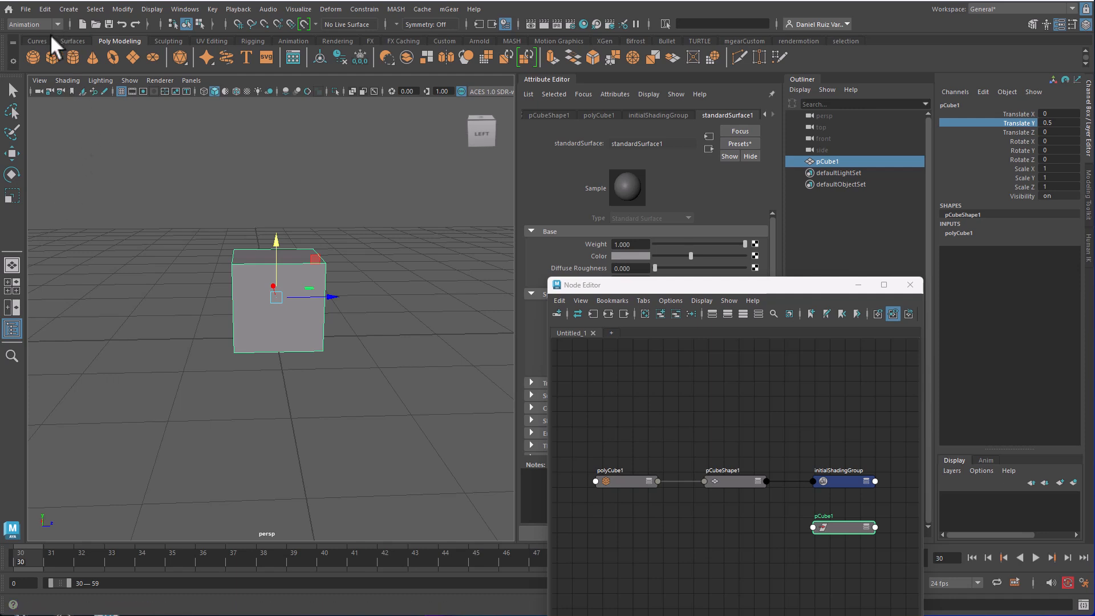
left_click(35, 40)
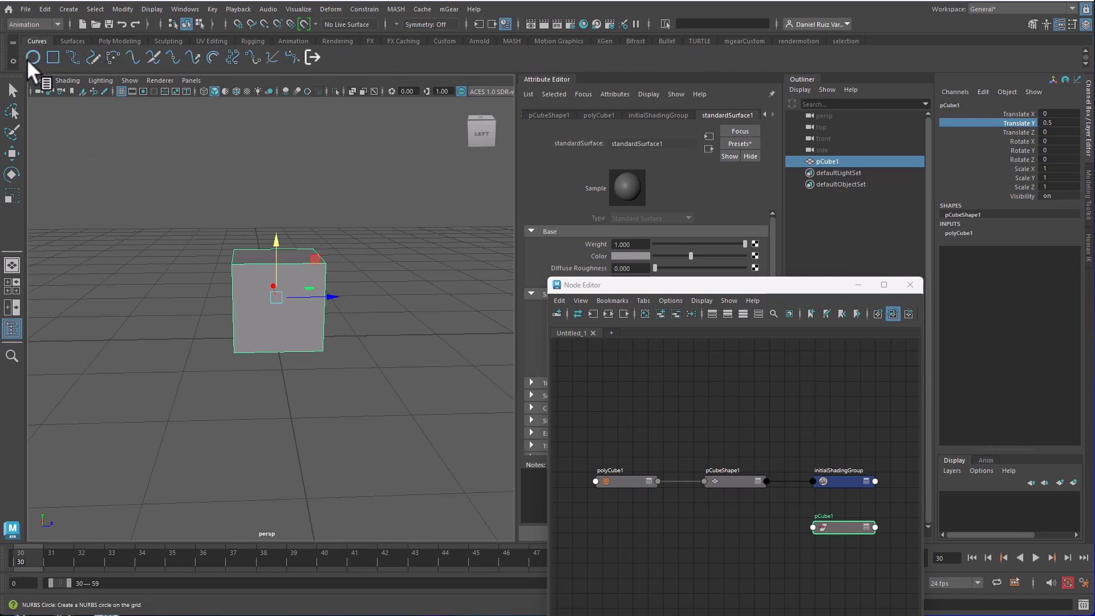
left_click(33, 57)
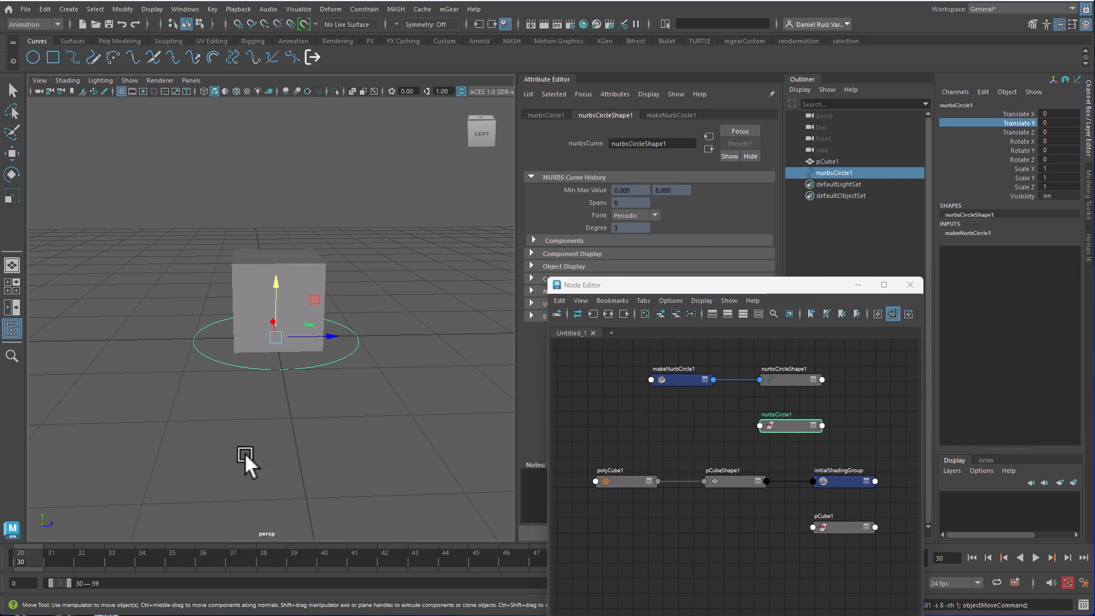
- Select the cube followed by the NURBS circle and parent the cube under the circle
left_click_drag(309, 420, 351, 345, "alt")
left_click(296, 280)
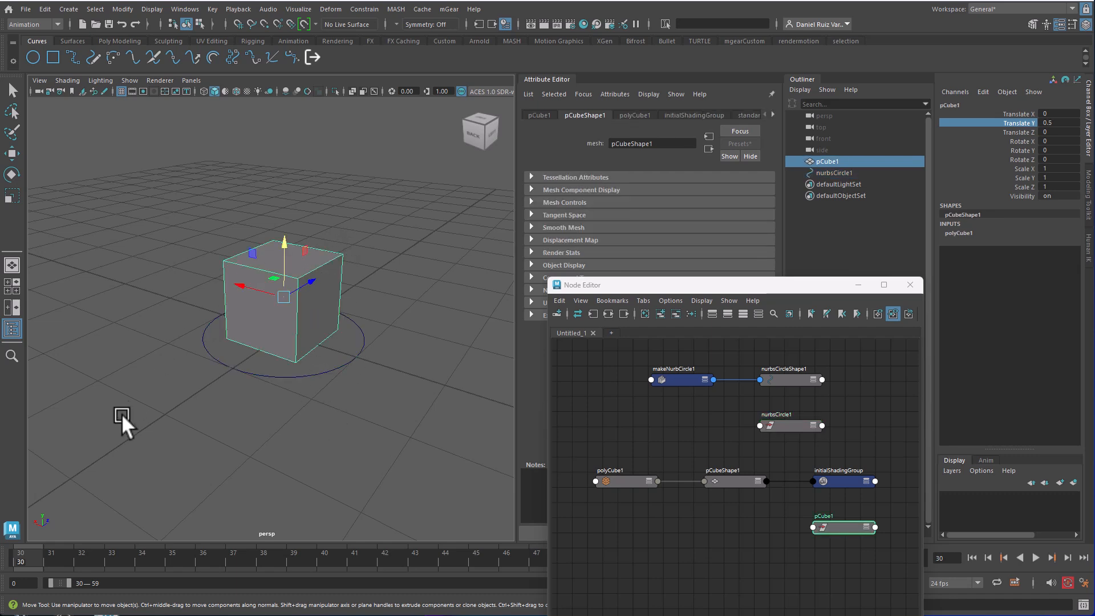
left_click(364, 221)
left_click(319, 268)
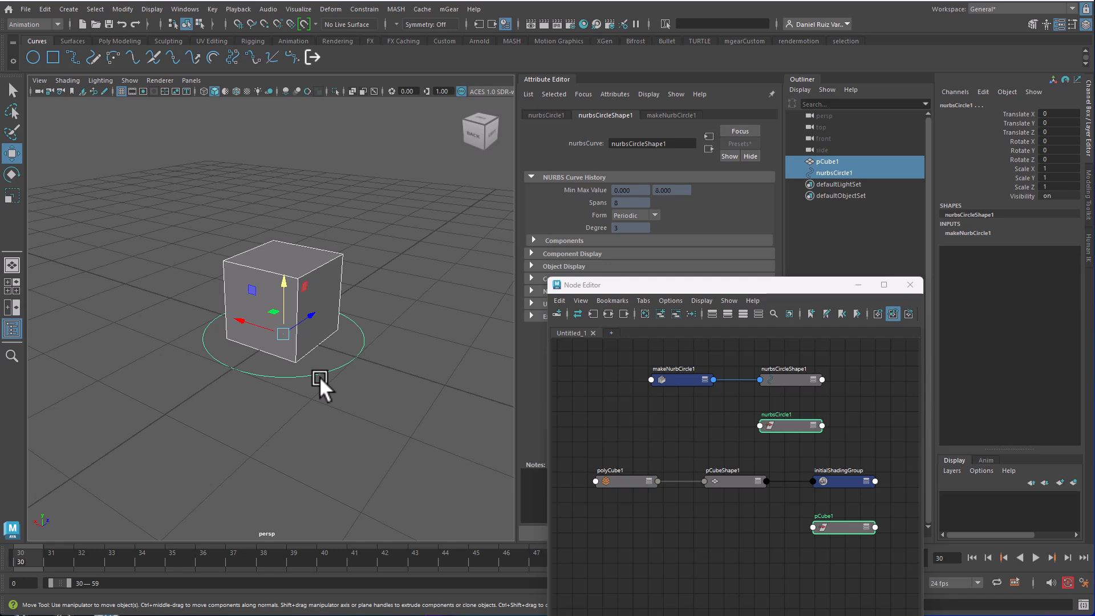
key("p")
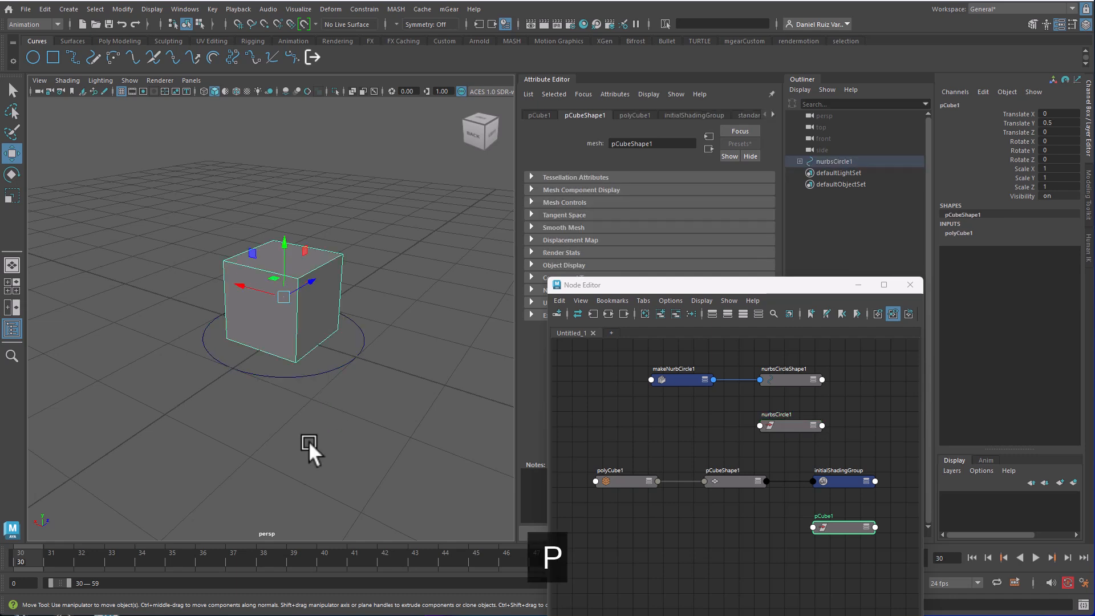
- Try moving the NURBS circle freely in the viewport to test the parented cube, and undo the move
left_click(350, 390)
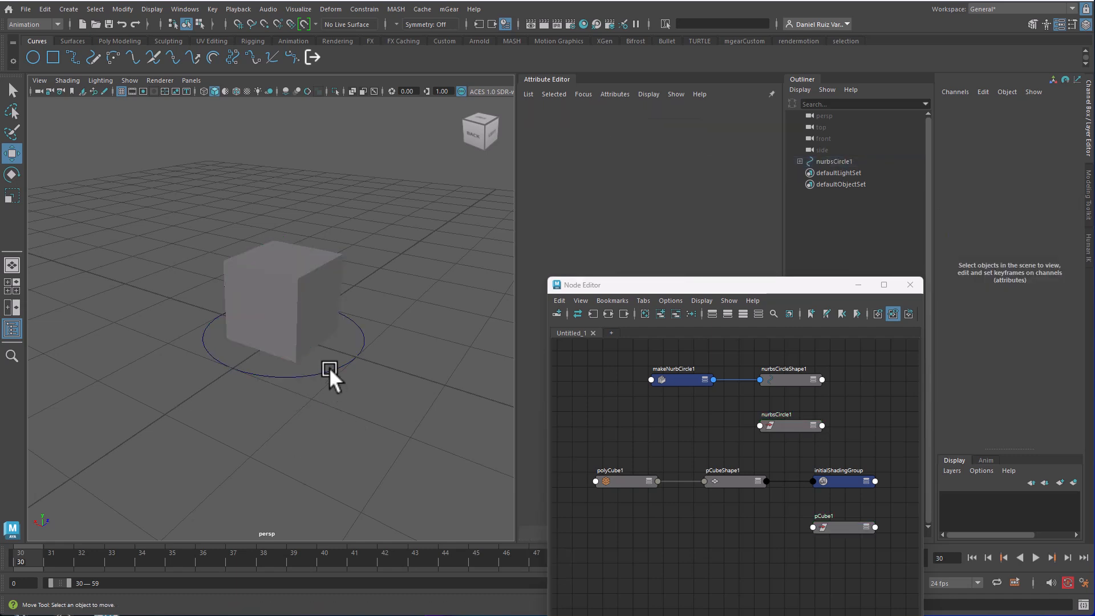
left_click(329, 370)
left_click_drag(259, 289, 231, 289)
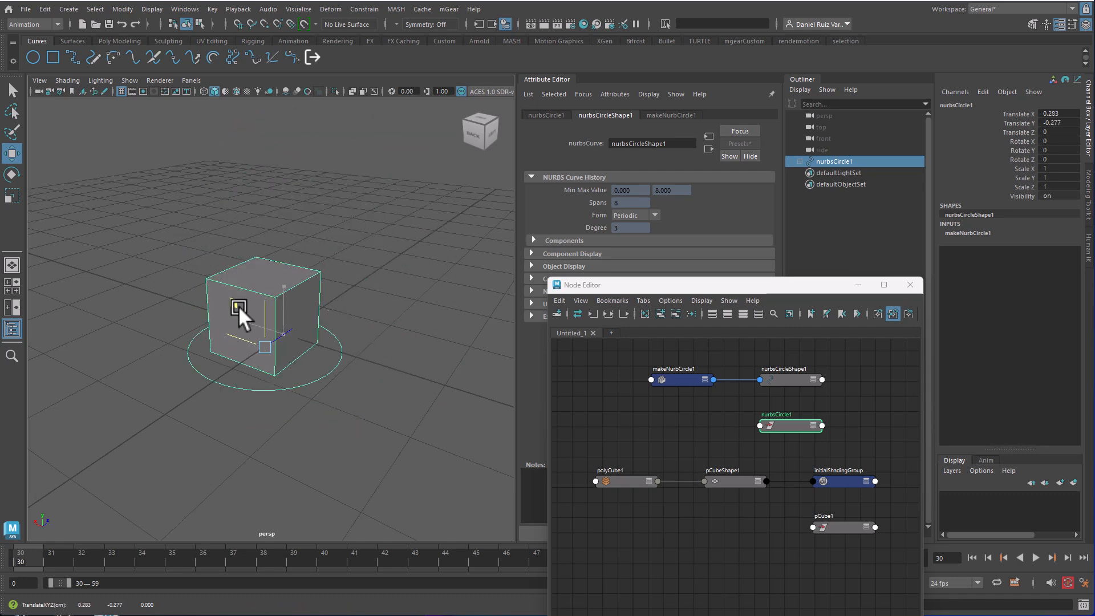
key("ctrl+z")
- Expand the NURBS circle's hierarchy in the Outliner to inspect its child cube, and reselect the circle
left_click_drag(347, 319, 308, 303, "alt")
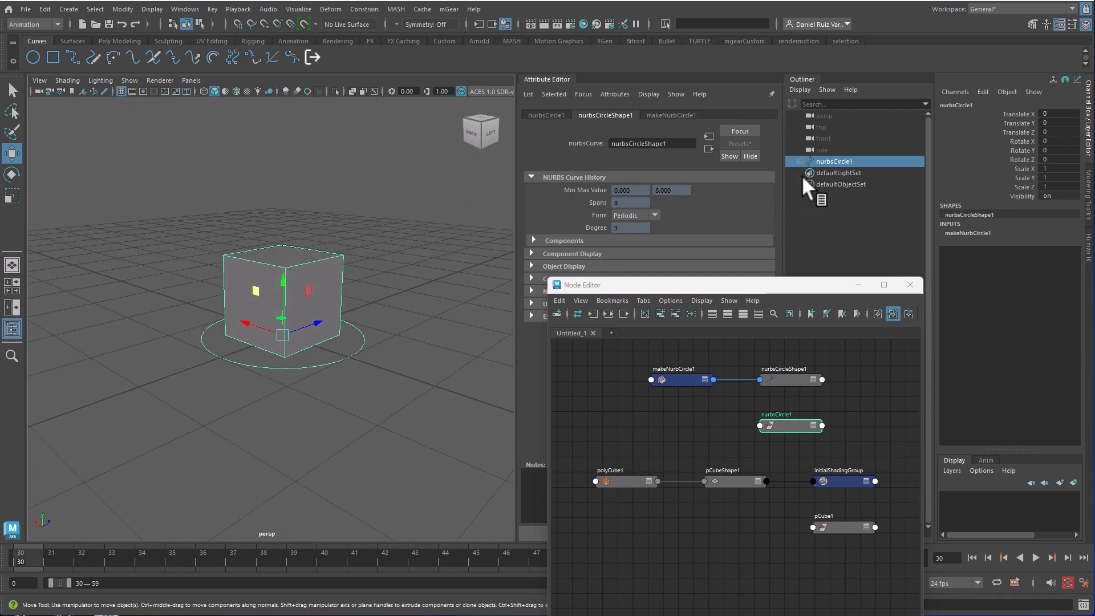
left_click_drag(795, 163, 798, 162)
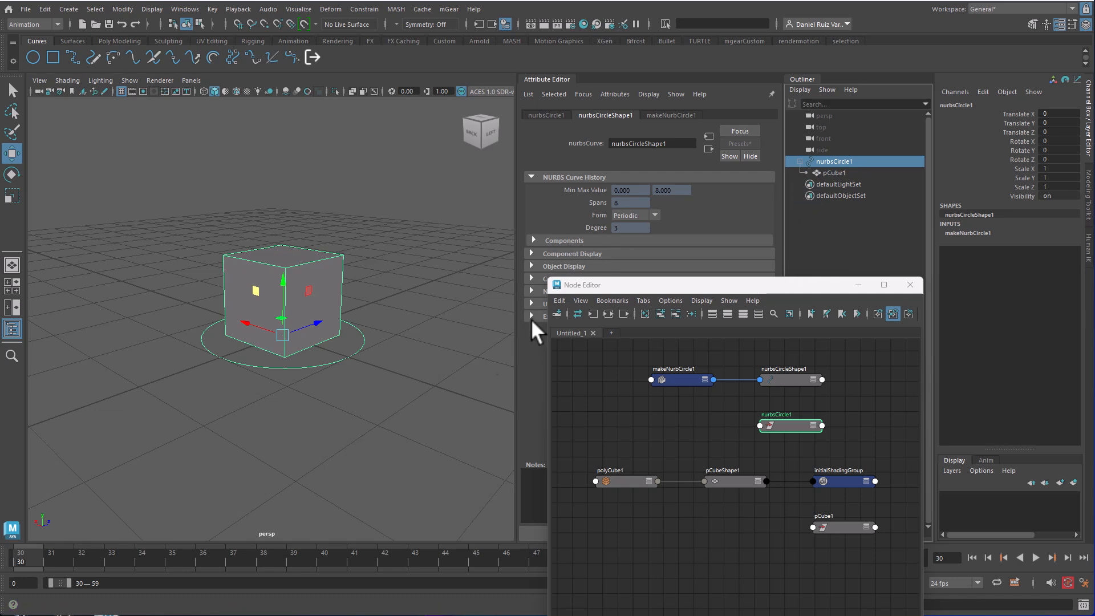
left_click(380, 279)
left_click(344, 354)
left_click(384, 344)
left_click(304, 364)
- Try moving the NURBS circle in the YZ plane and undo the move, keeping the circle selected
left_click_drag(309, 288, 327, 322)
key("ctrl+z")
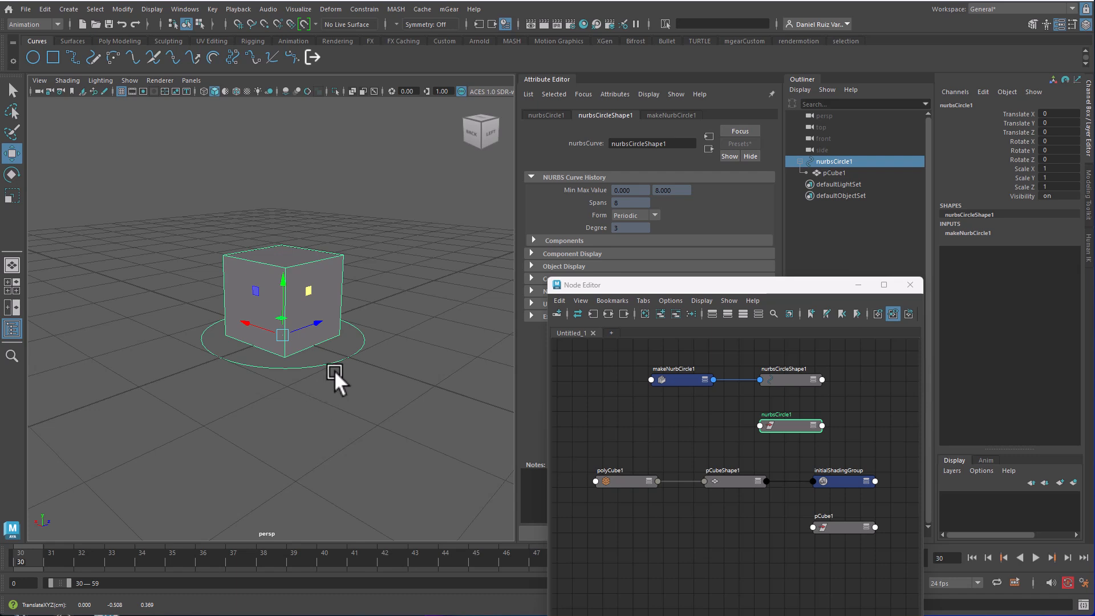
left_click(356, 369)
key("ctrl+z")
- Select pCube1 in the Outliner and unparent it from the NURBS circle
left_click_drag(726, 285, 782, 327)
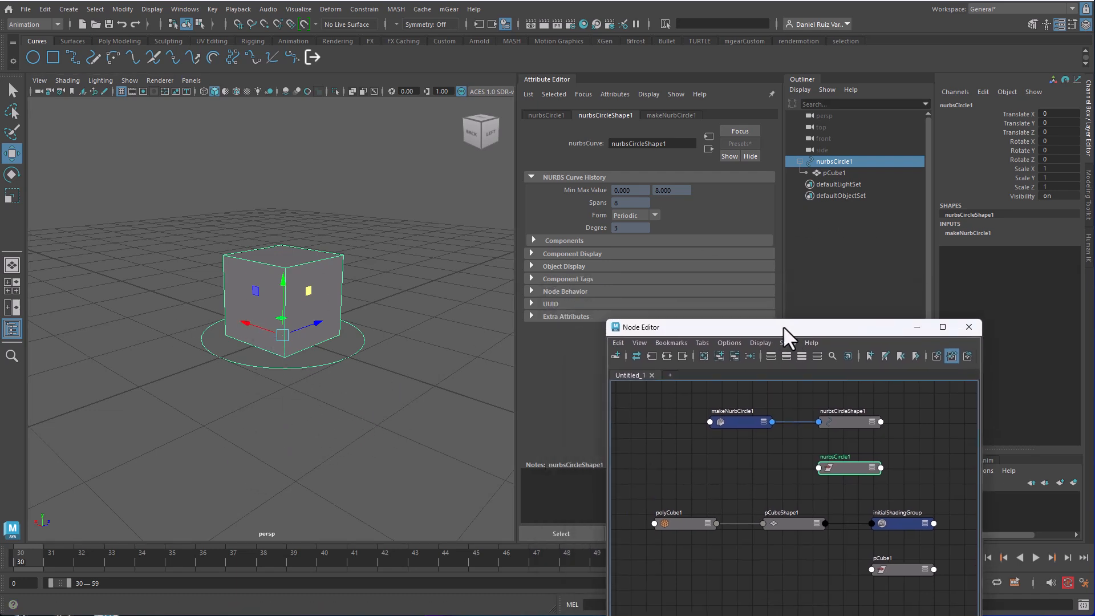
left_click(833, 176)
left_click(834, 162)
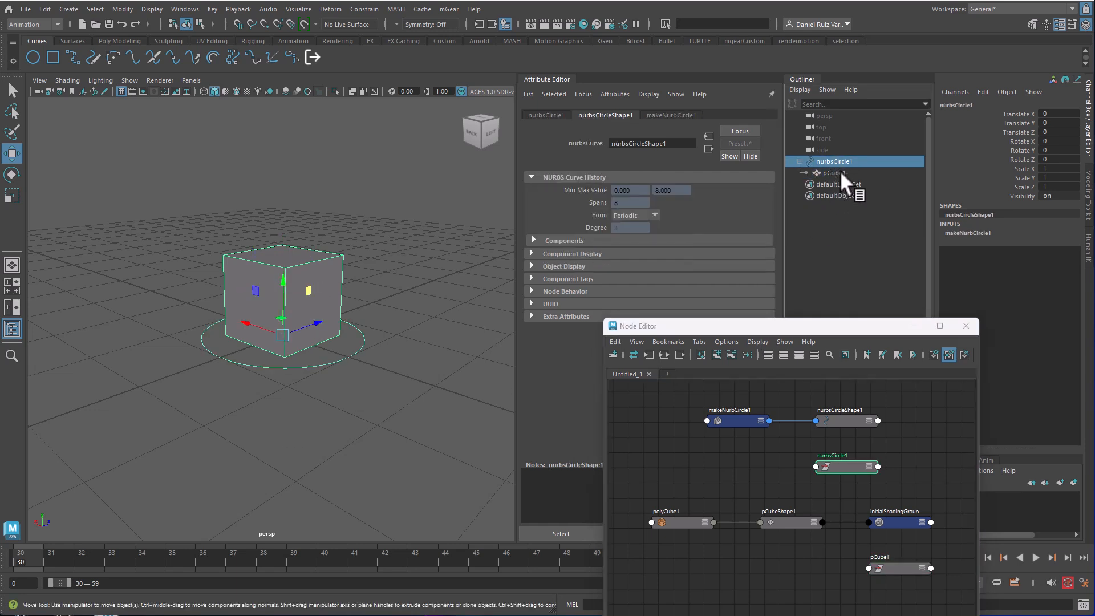
left_click(839, 174)
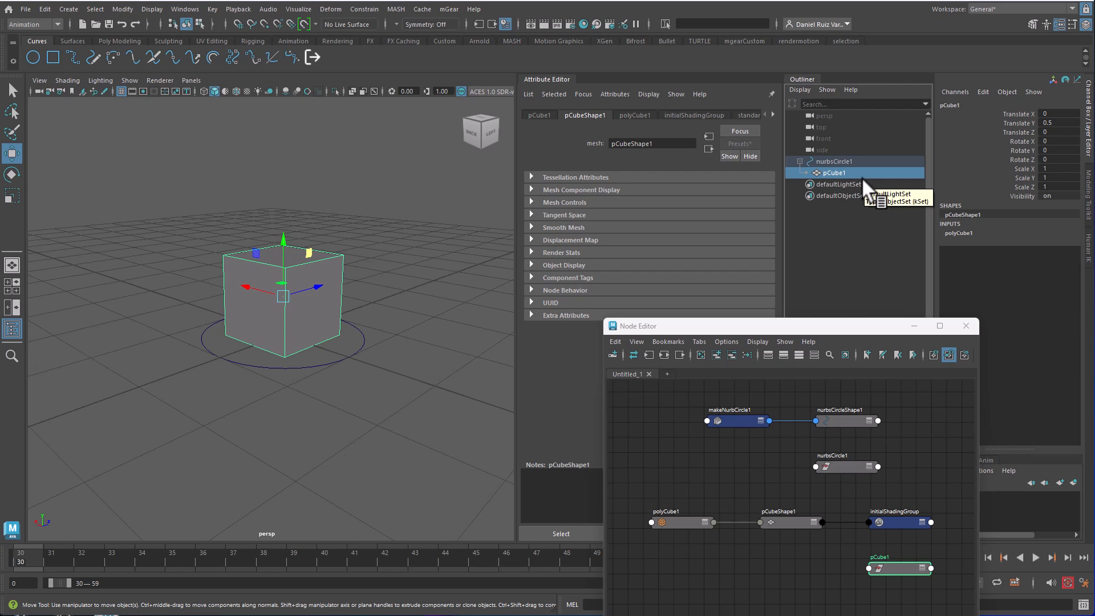
key("shift+p")
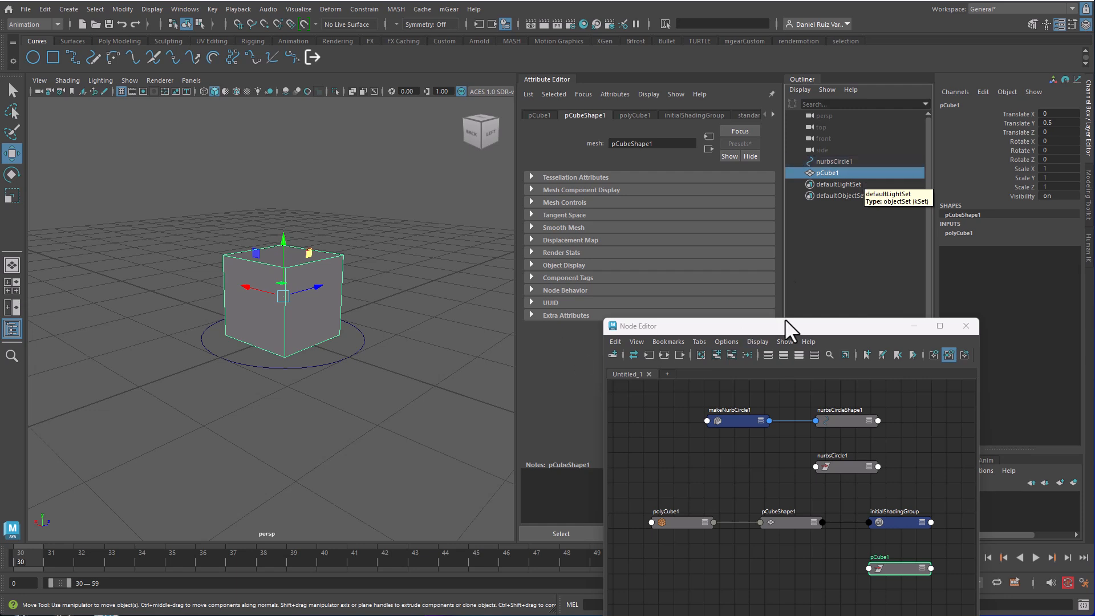
- Select the cube followed by the NURBS circle in the Outliner and parent the cube under the circle again
left_click(827, 161)
left_click(830, 171)
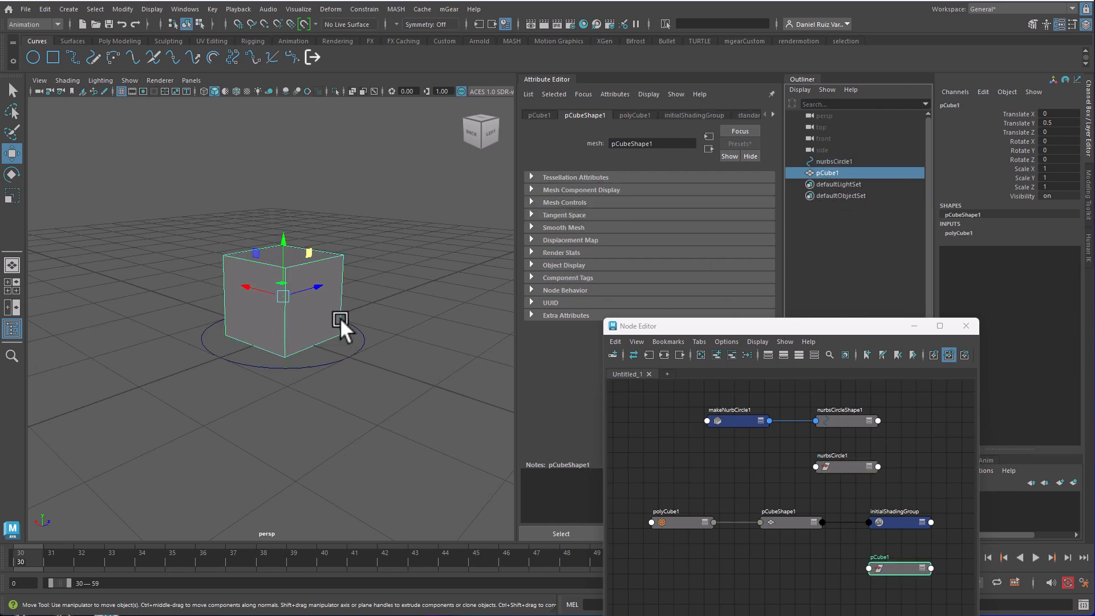
left_click(392, 314)
left_click(324, 266)
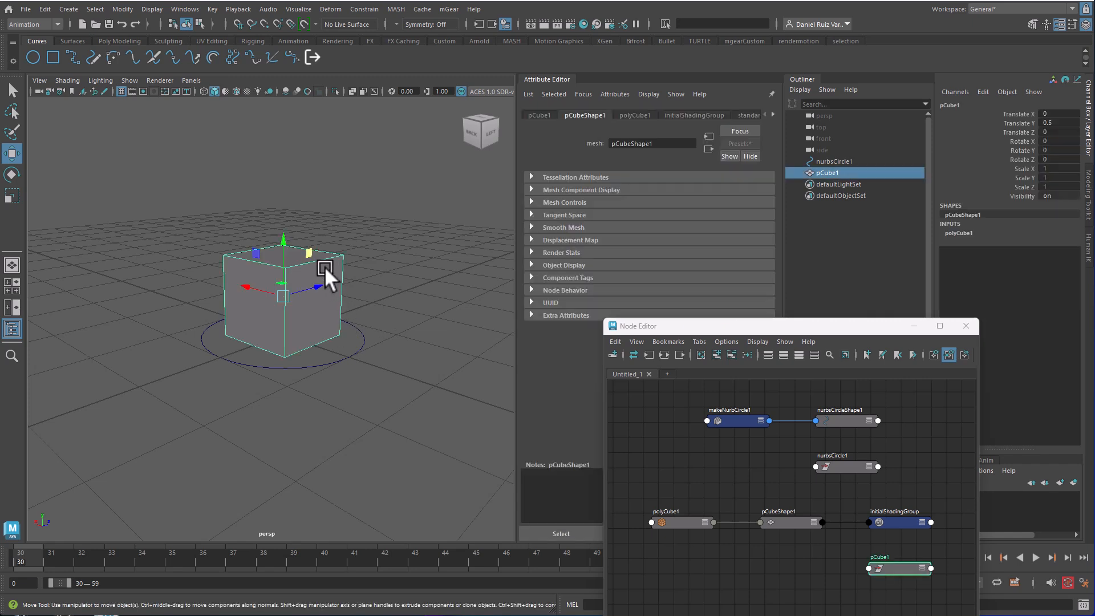
left_click(837, 161, "ctrl")
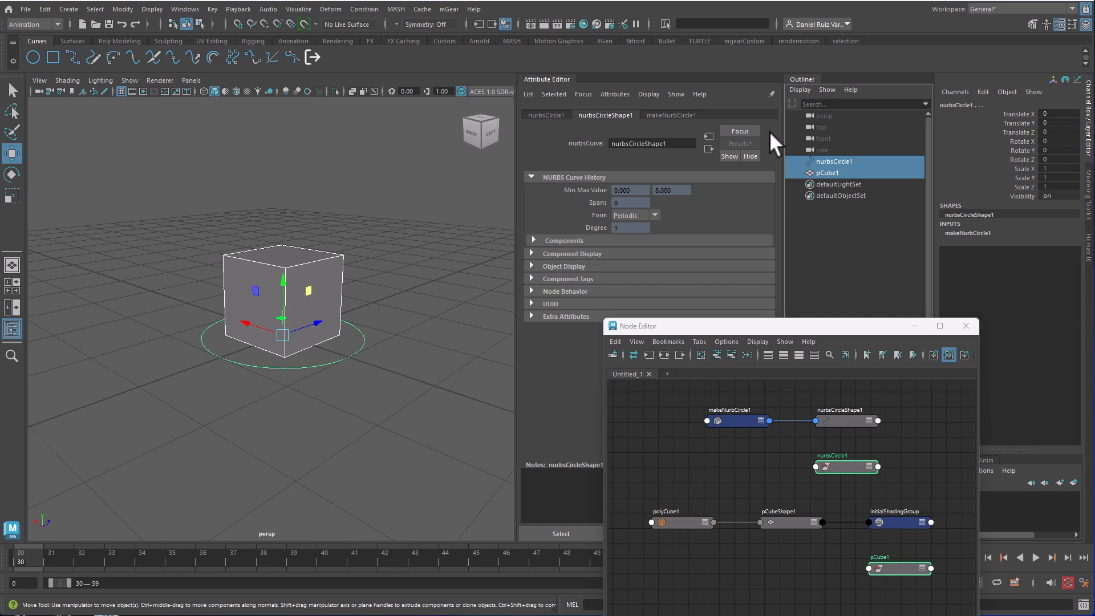
key("p")
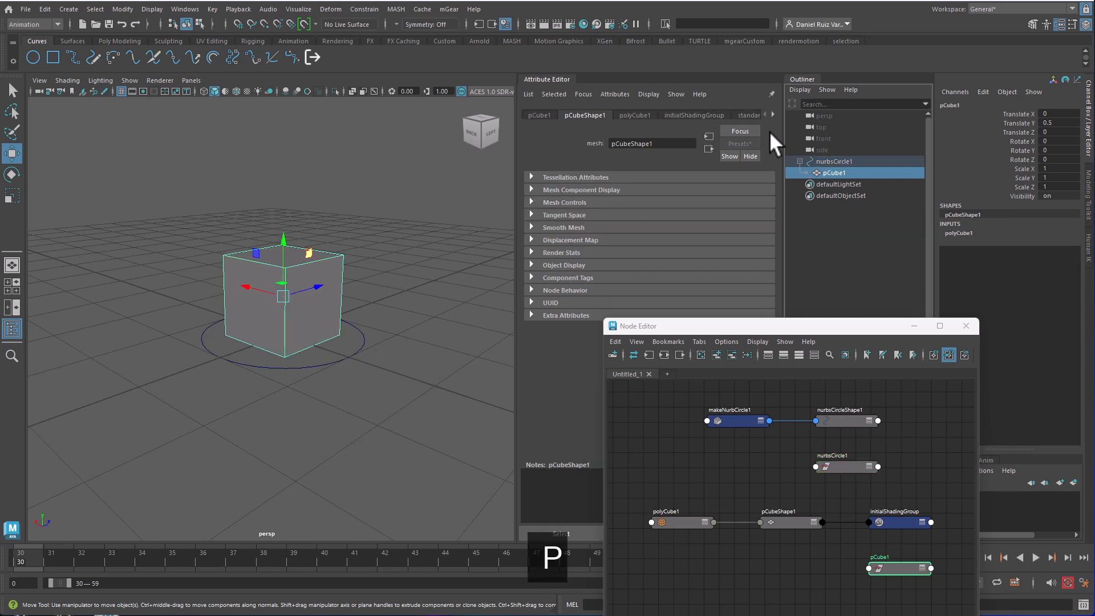
- Unparent the cube and place it back under the NURBS circle directly in the Outliner hierarchy
key("shift+p")
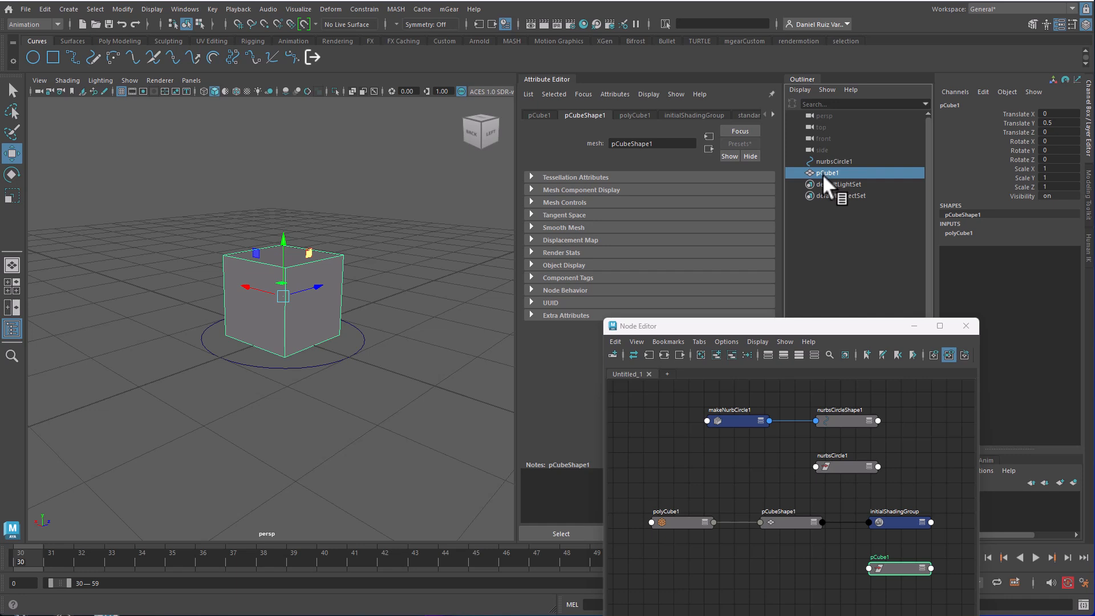
middle_click_drag(823, 172, 833, 162)
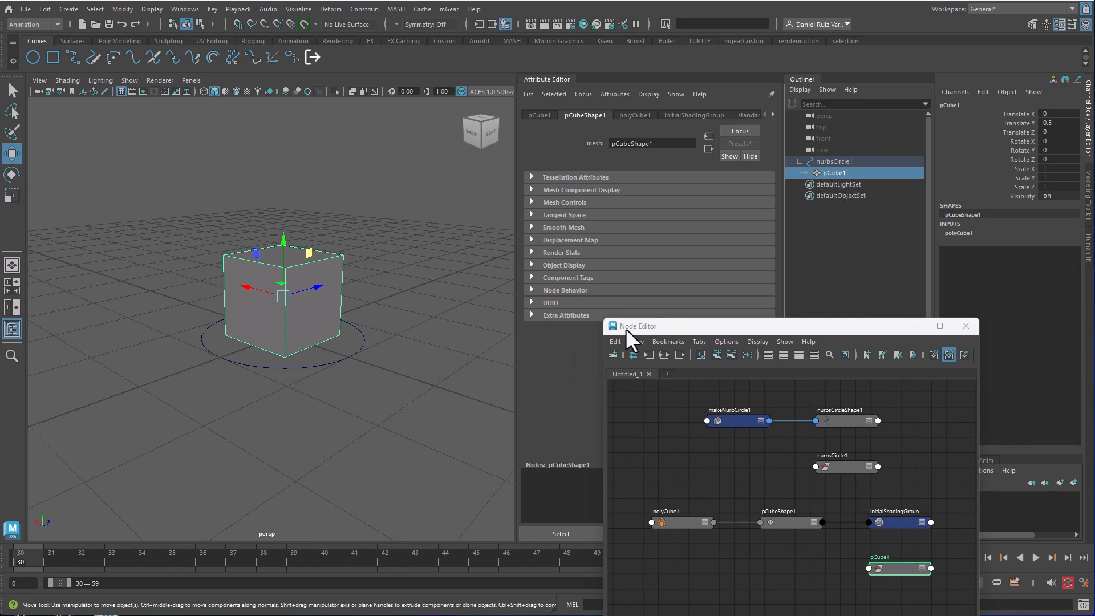
left_click_drag(714, 327, 582, 281)
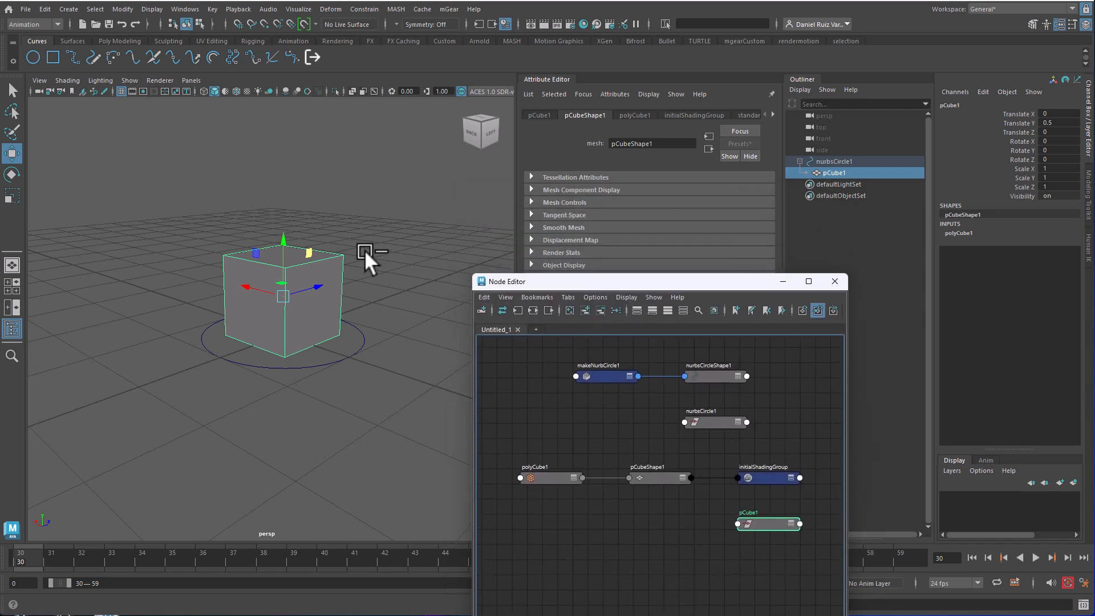
- Group the NURBS circle with its child cube and rename the group as rig
left_click(838, 161)
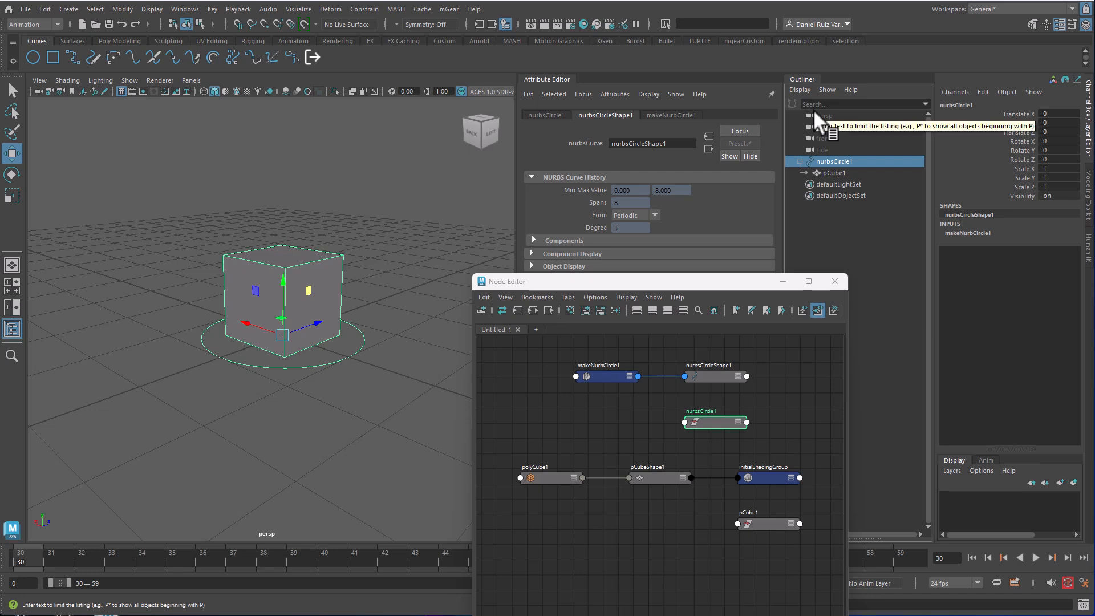
key("ctrl+g")
left_click(800, 161)
middle_click_drag(804, 180, 836, 174)
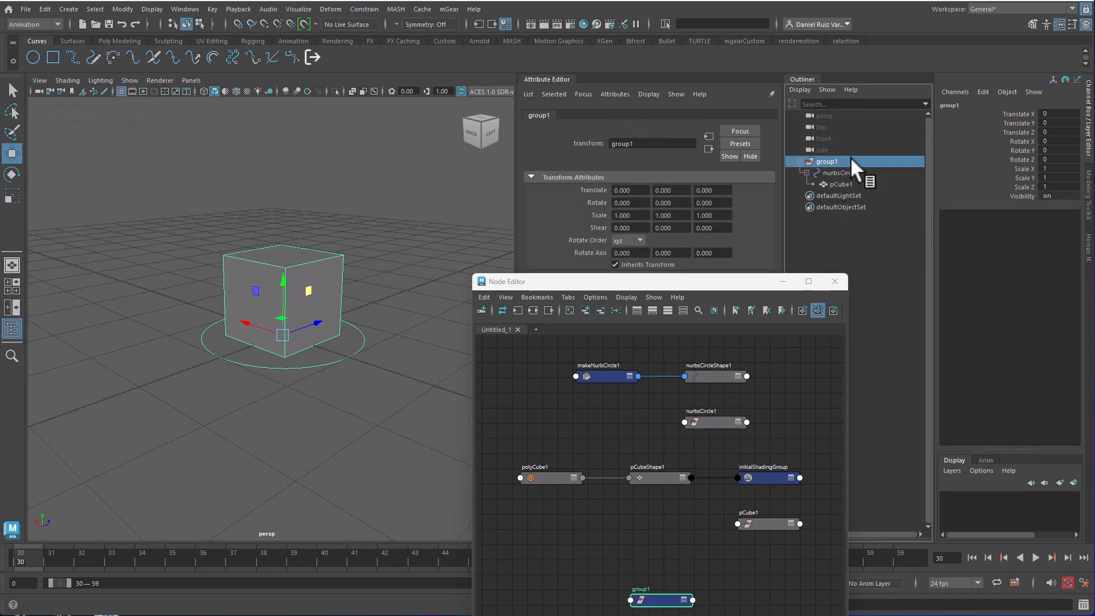
left_click_drag(344, 337, 323, 215, "alt")
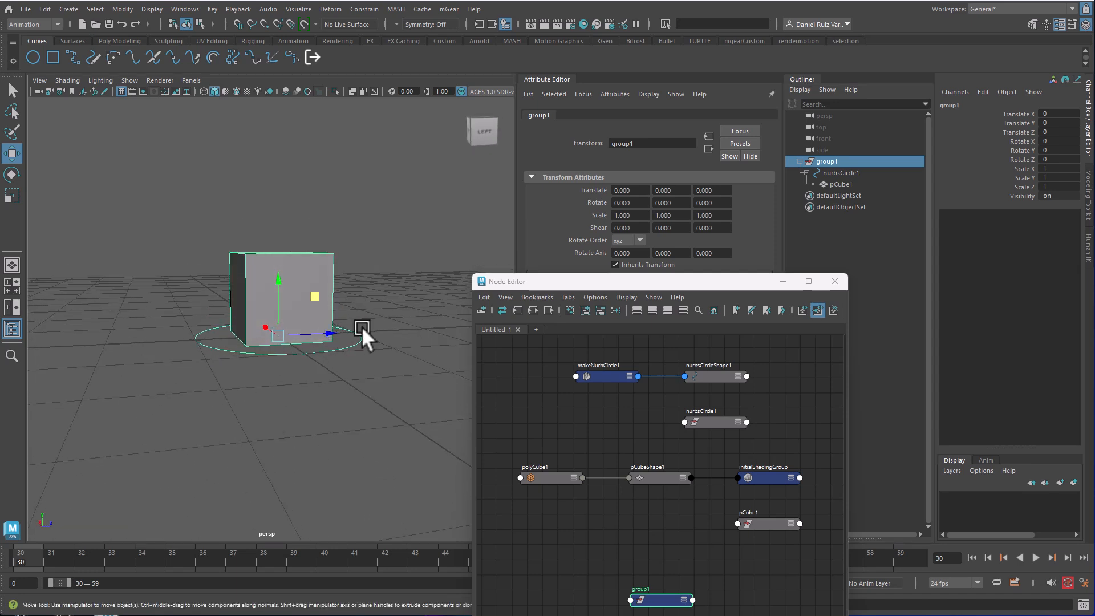
double_click(834, 160)
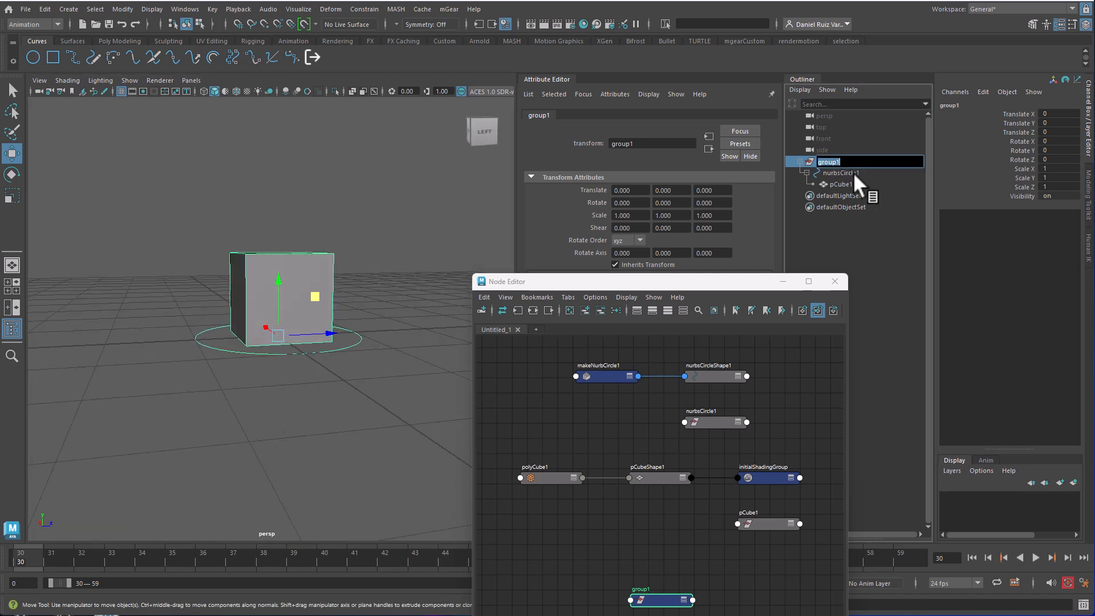
type("rig")
key("Return")
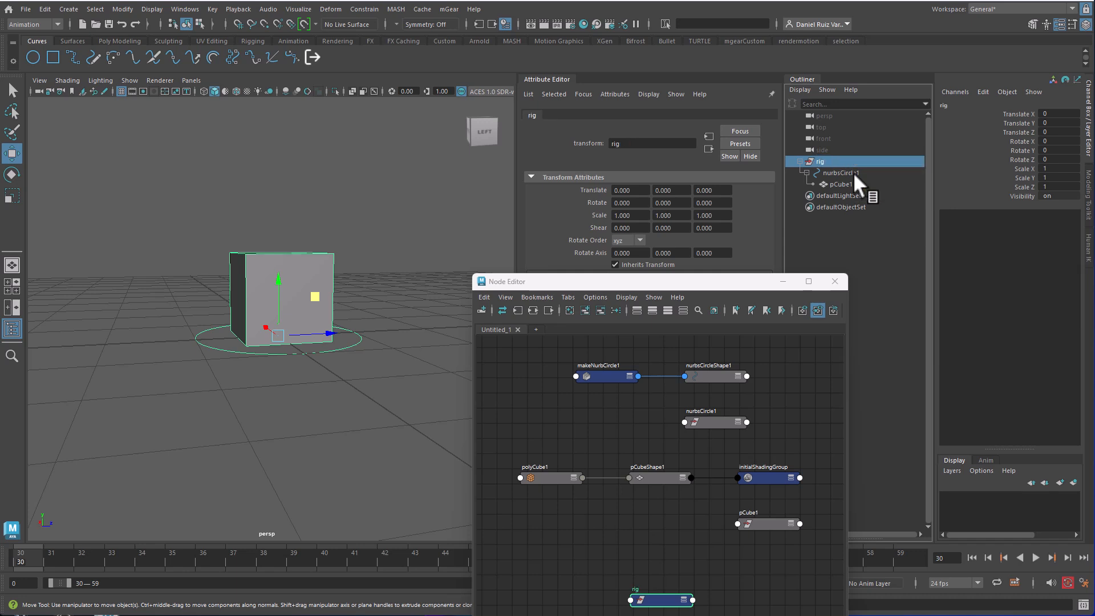
- Collapse and re-expand the rig group in the Outliner, and select the NURBS circle inside it
left_click(799, 160)
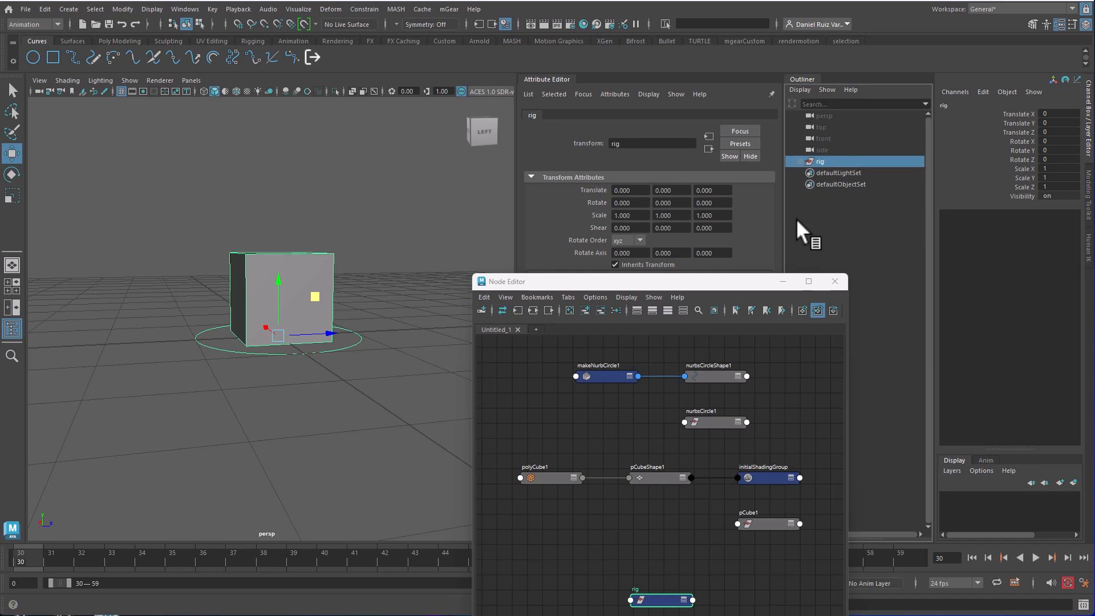
left_click(799, 160)
left_click(838, 174)
mouse_move(802, 179)
left_mouse_down()
mouse_move(808, 190)
mouse_move(811, 170)
left_mouse_up()
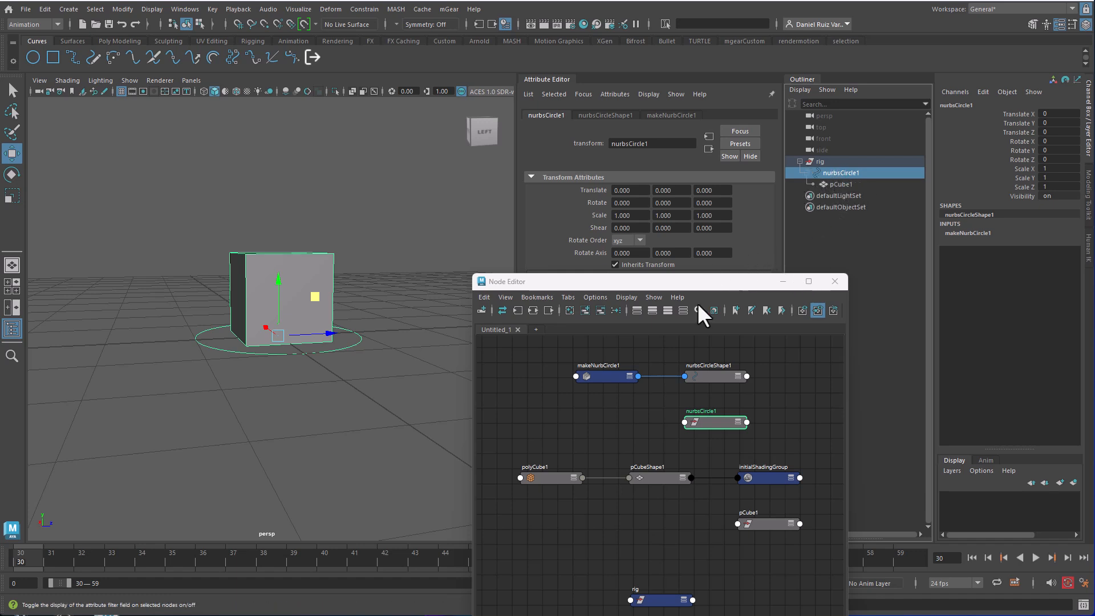
left_click(469, 277)
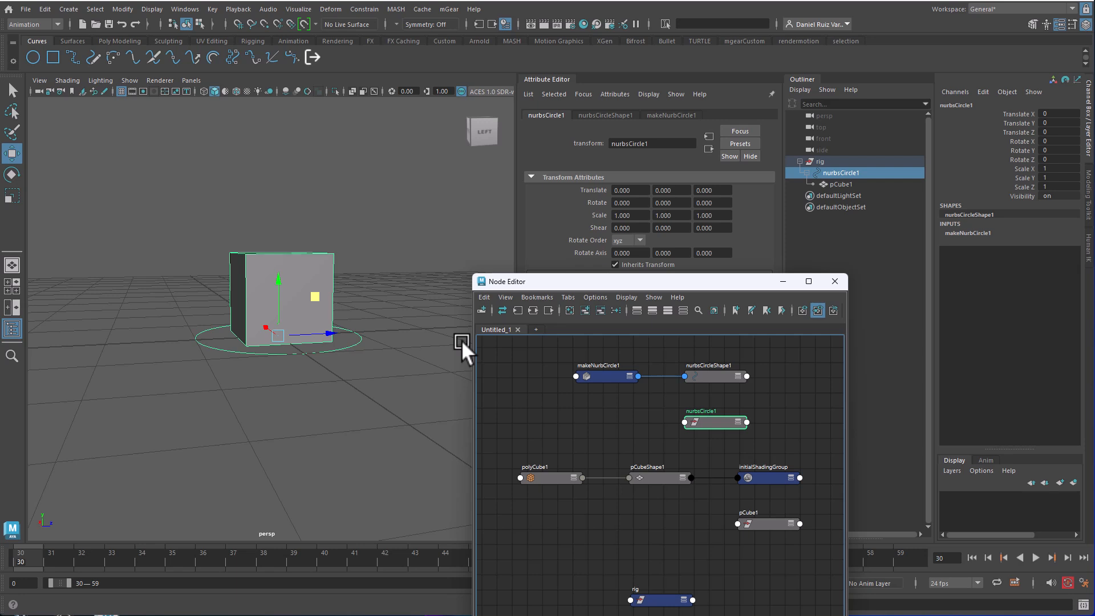
- Rename the NURBS circle as C_mainCube001_testRig_CTRL
double_click(847, 172)
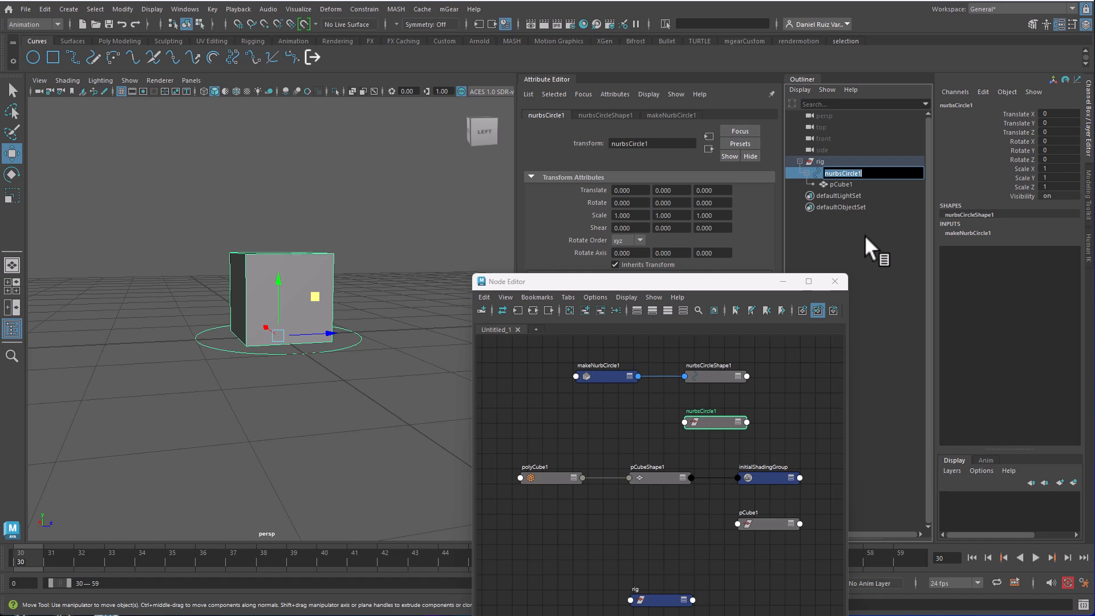
type("c")
key("BackSpace")
type("R")
type("c")
type("_mainCub")
type("e")
type("001")
type("estRig")
type("C")
key("BackSpace")
type("ctrl")
key("BackSpace")
key("BackSpace")
key("BackSpace")
type("CTRL")
key("Return")
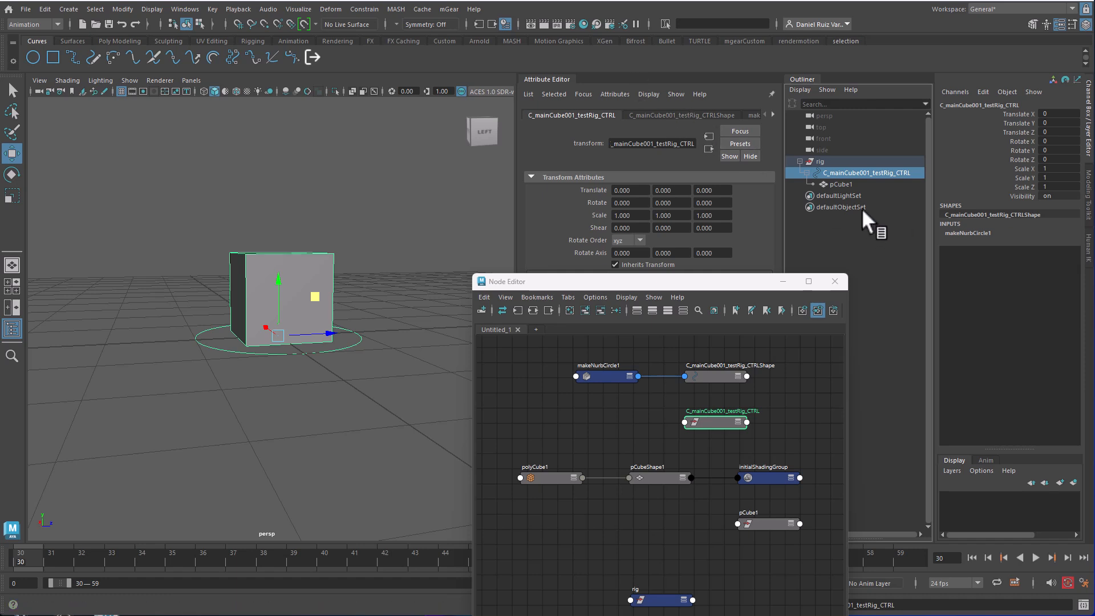
- Copy the control's name onto pCube1 and edit it to read C_cube001_testRig_MSH
double_click(847, 173)
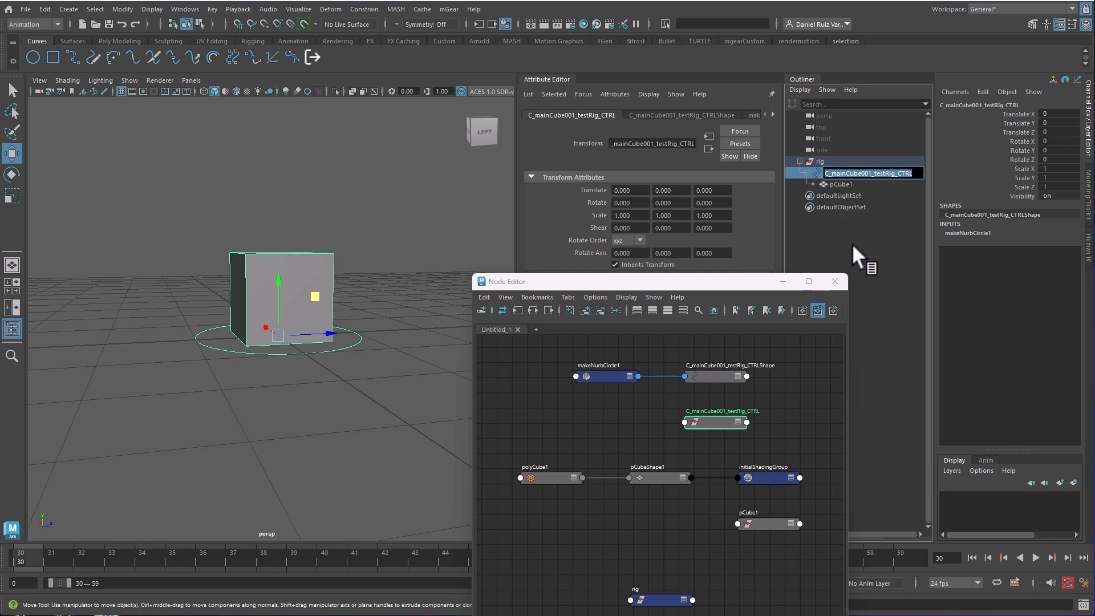
key("ctrl+c")
double_click(841, 184)
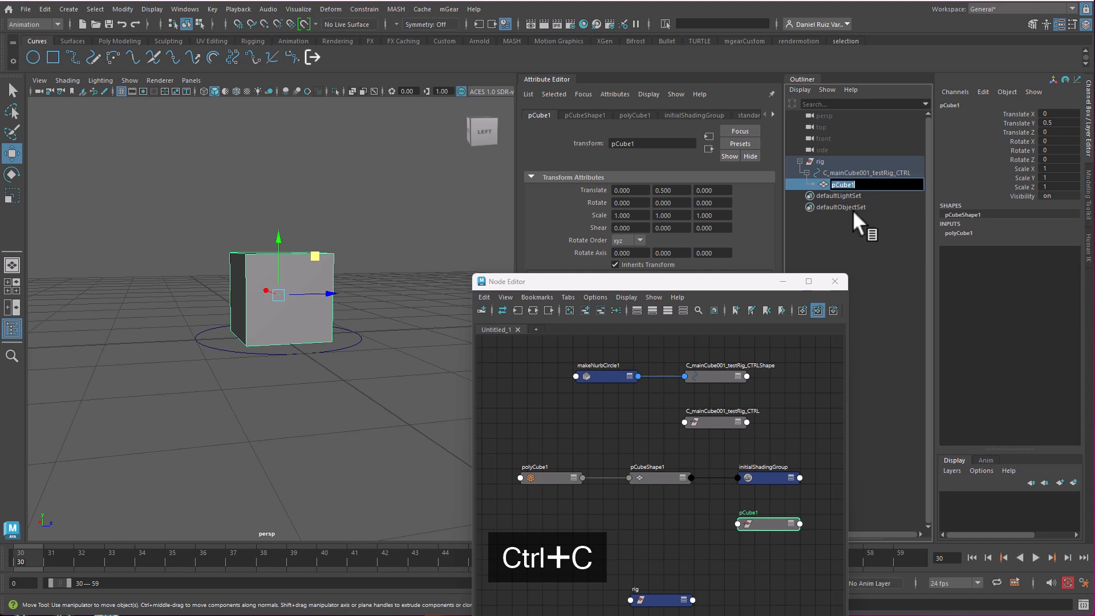
key("ctrl+v")
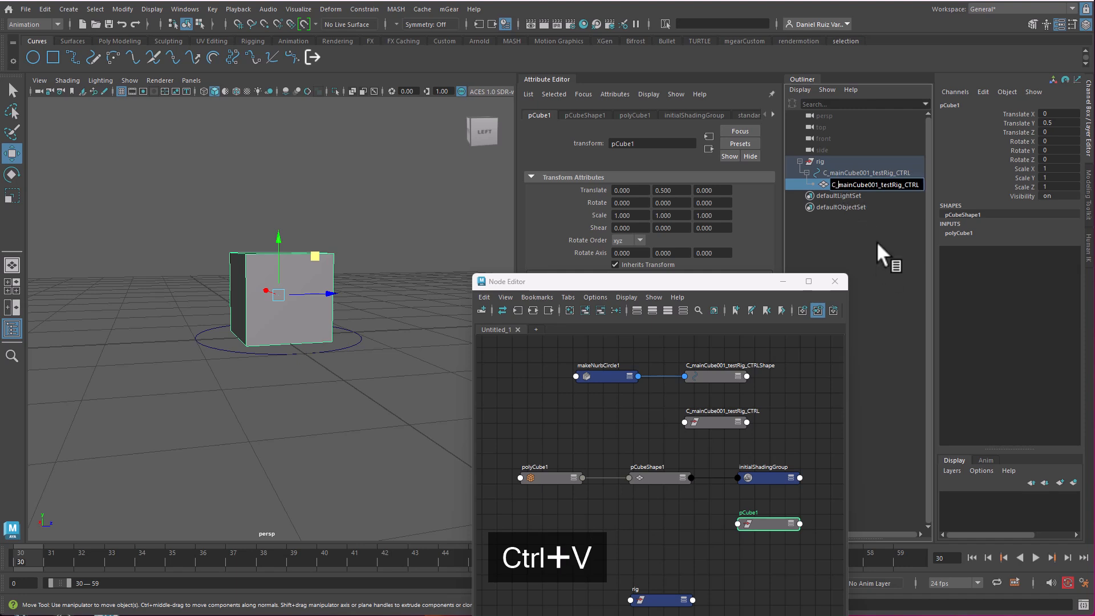
key("shift+Right")
key("shift+Right")
key("shift+Right")
key("shift+Right")
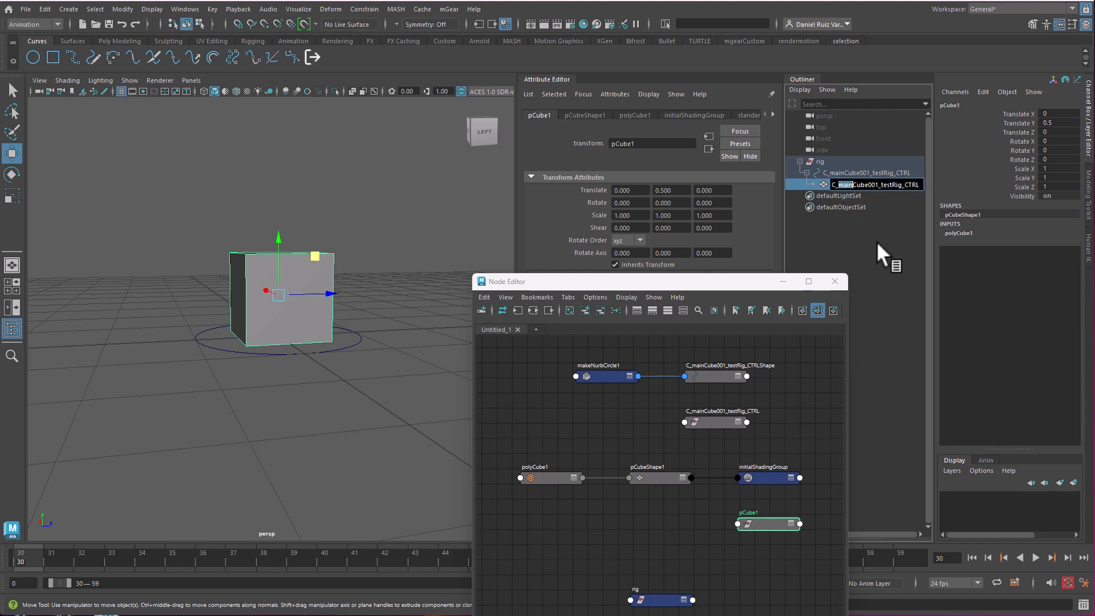
key("Delete")
key("Delete")
type("c")
key("shift+Right")
key("shift+Right")
key("shift+Right")
key("shift+Right")
type("MS")
key("Return")
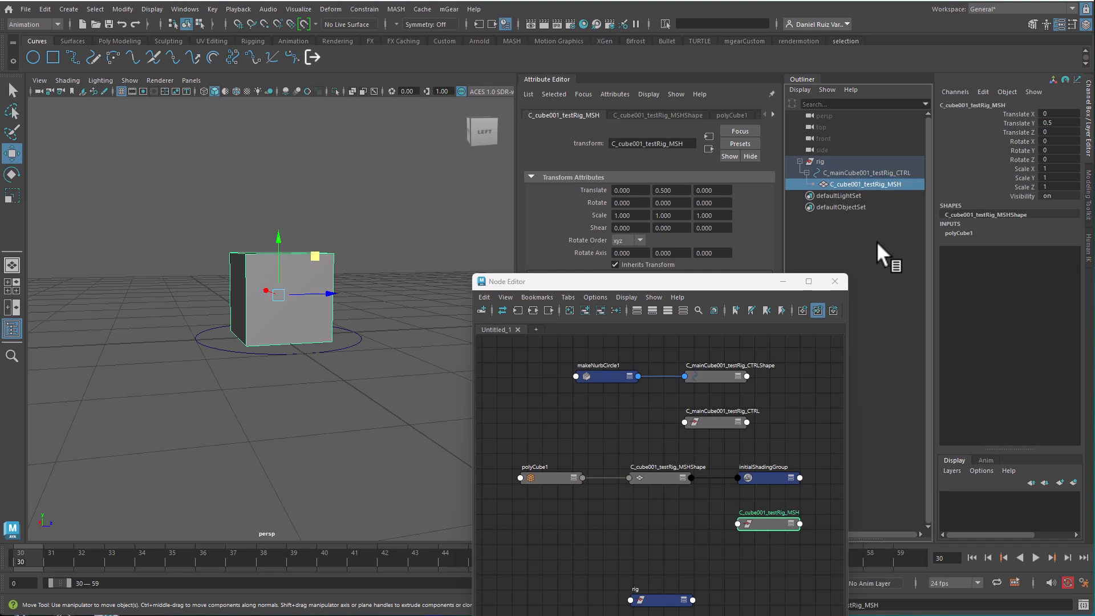
- Select the rig group, and reposition and resize the Node Editor window to fit all the renamed nodes
left_click(830, 161)
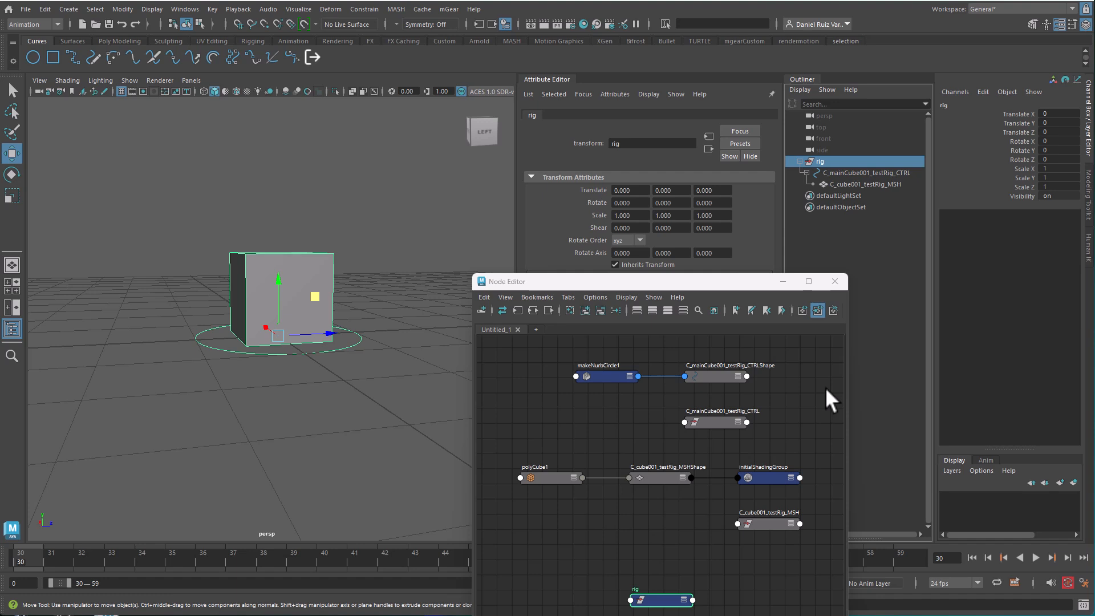
left_click_drag(616, 284, 774, 213)
left_click_drag(646, 212, 686, 306)
left_click_drag(755, 302, 589, 203)
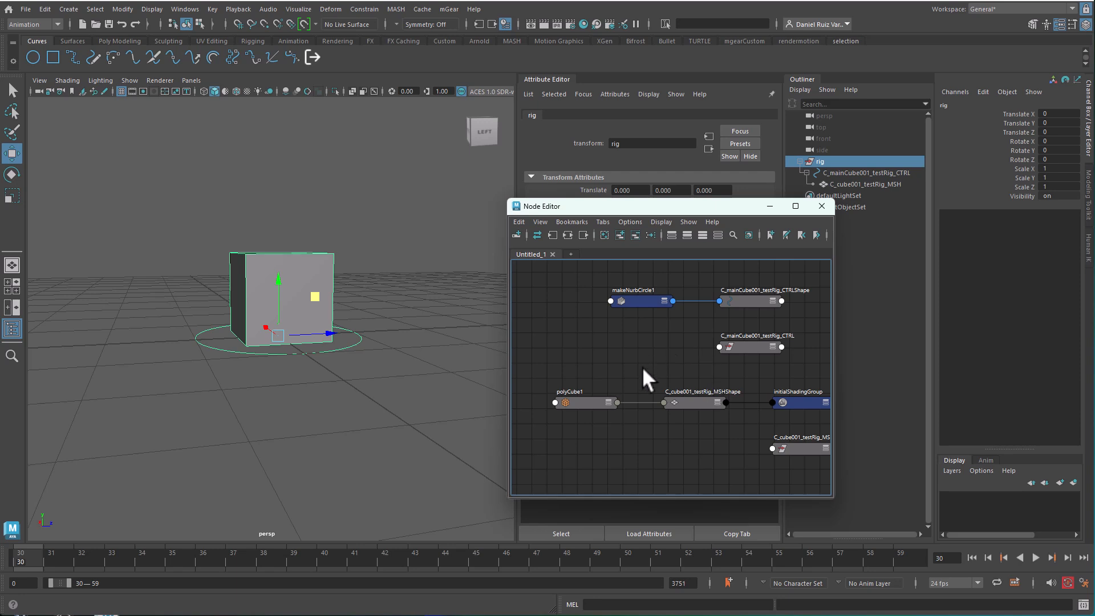
left_click_drag(665, 210, 615, 178)
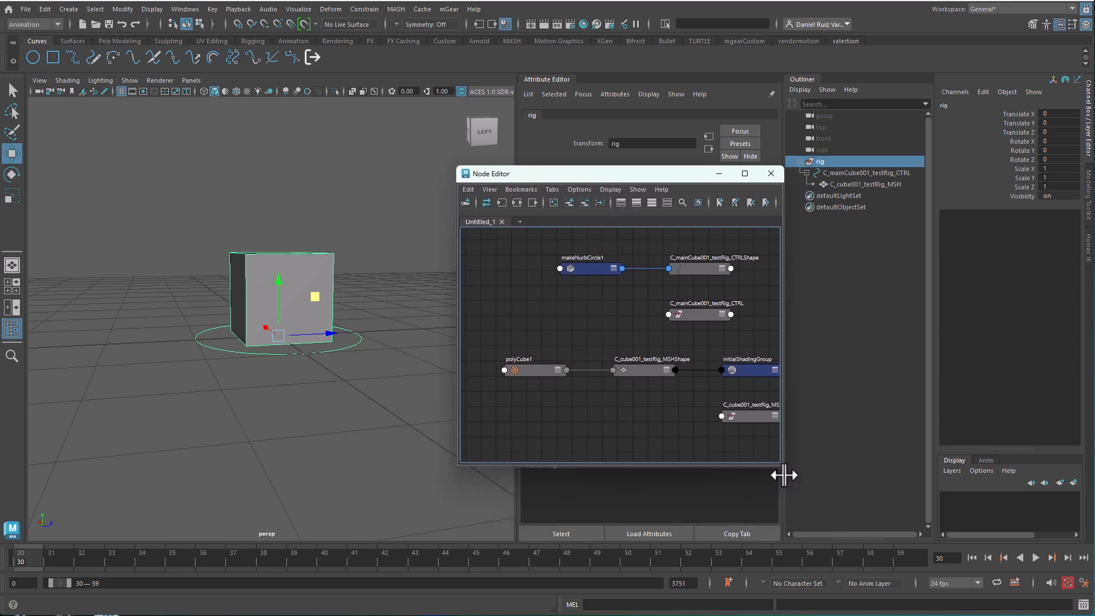
left_click_drag(784, 468, 907, 519)
left_click(534, 368)
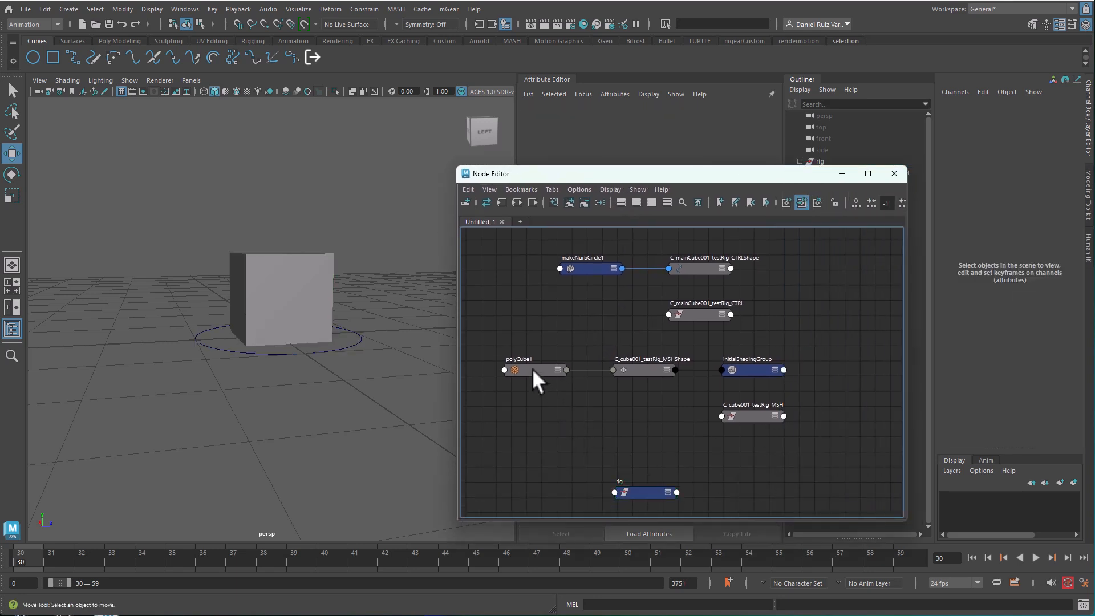
- Spread out the cube's nodes in the Node Editor, placing C_cube001_testRig_MSH beside its shape node and initialShadingGroup beneath them
left_click_drag(534, 368, 509, 366)
left_click_drag(645, 368, 631, 350)
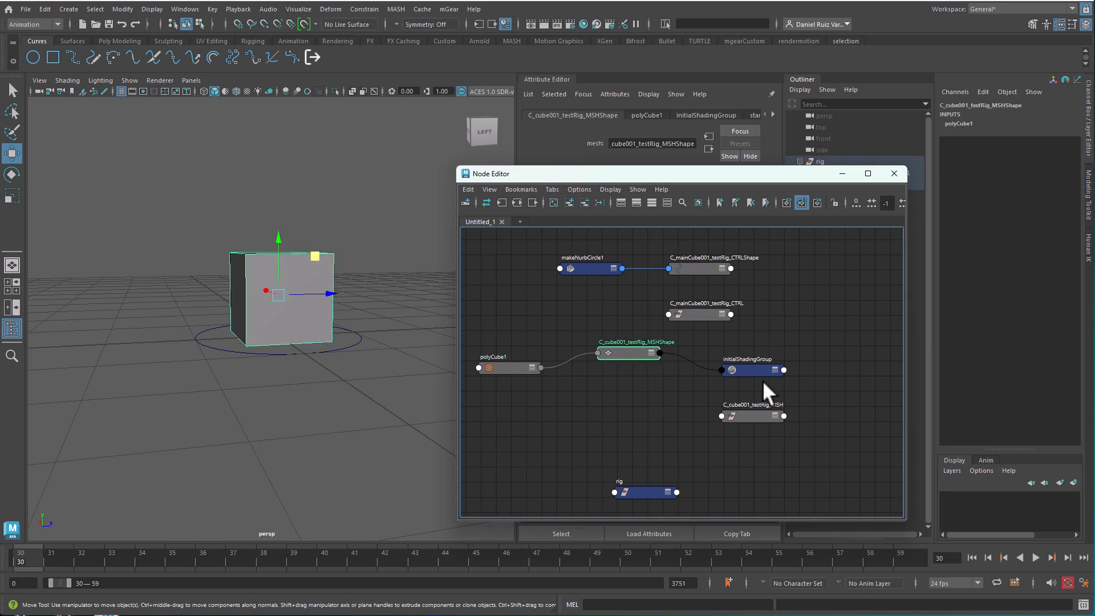
left_click_drag(758, 418, 764, 324)
left_click_drag(754, 372, 757, 426)
left_click_drag(759, 337, 738, 363)
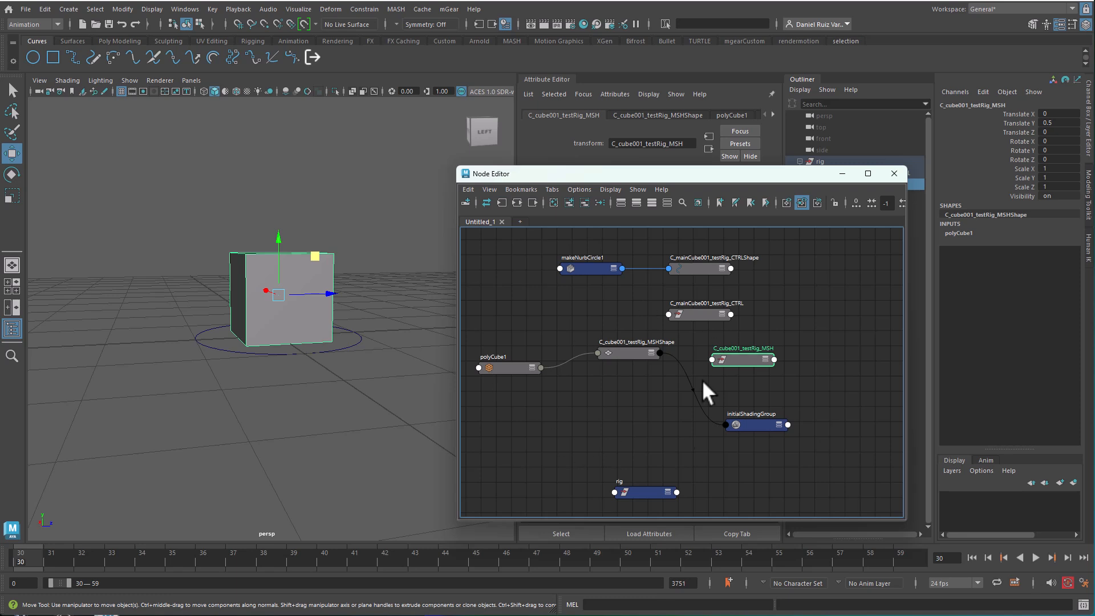
- Expand the polyCube1 node to show its attributes, and line it up with the C_cube001_testRig_MSHShape node
left_click_drag(498, 368, 499, 379)
key("3")
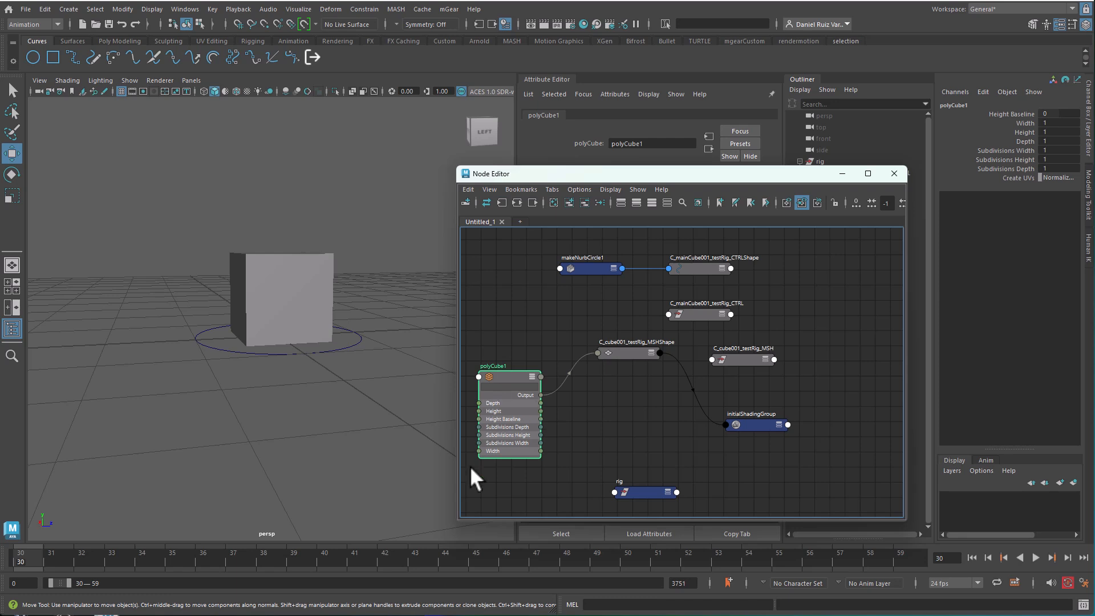
left_click_drag(503, 374, 526, 319)
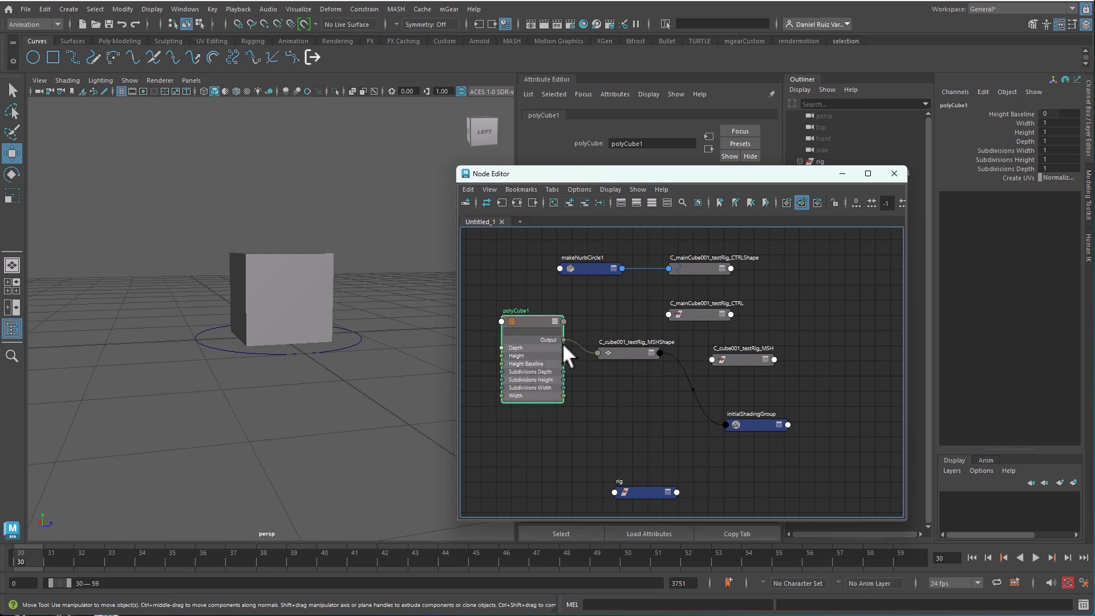
left_click_drag(631, 353, 639, 338)
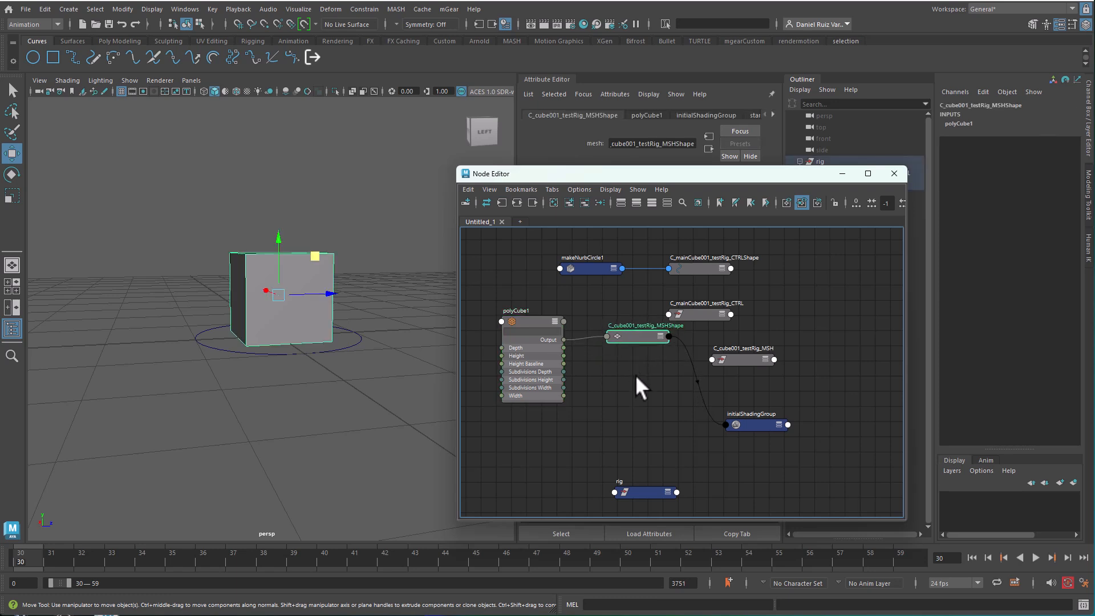
- Create a polygon sphere at the origin
left_click(72, 40)
left_click(124, 41)
left_click(157, 44)
left_click(135, 41)
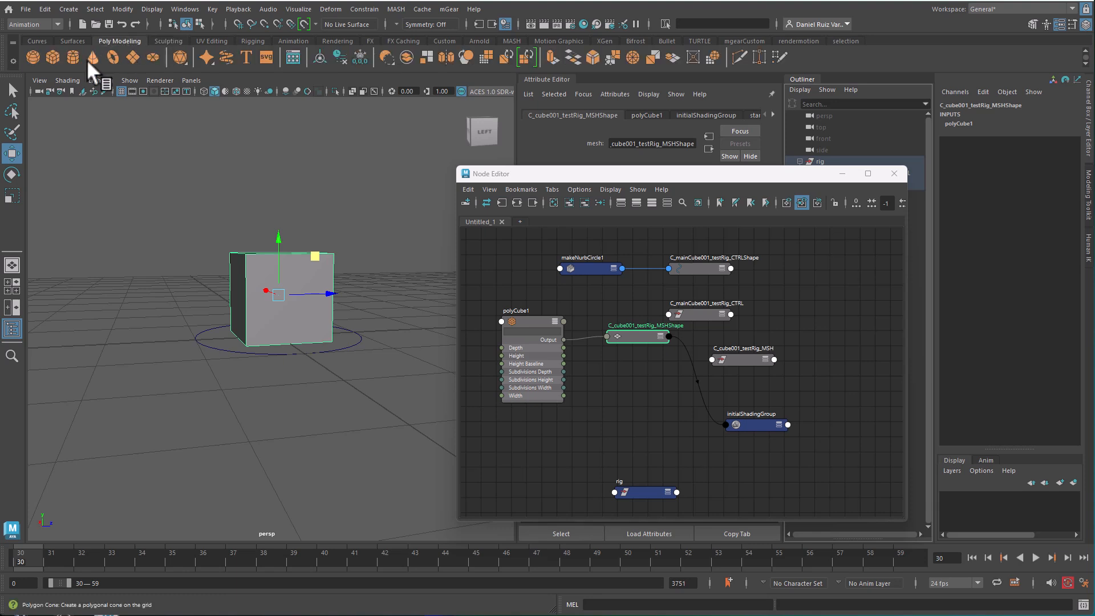
left_click(33, 58)
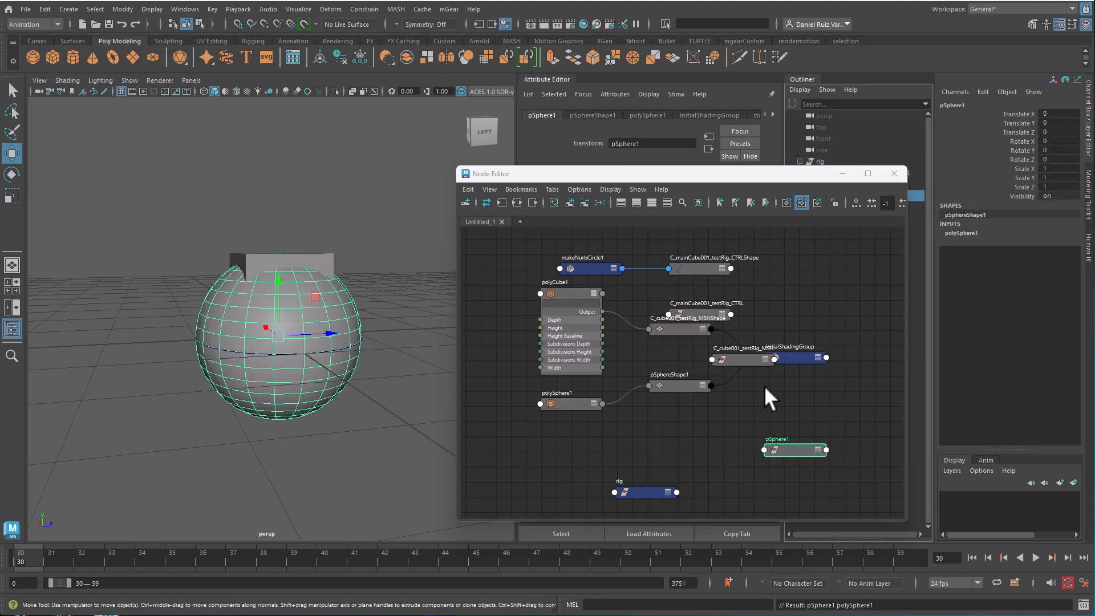
- Separate the sphere's nodes from the cube's in the Node Editor, and expand polySphere1 to show its attributes
left_click(726, 391)
left_click_drag(682, 386, 679, 432)
left_click_drag(798, 359, 847, 332)
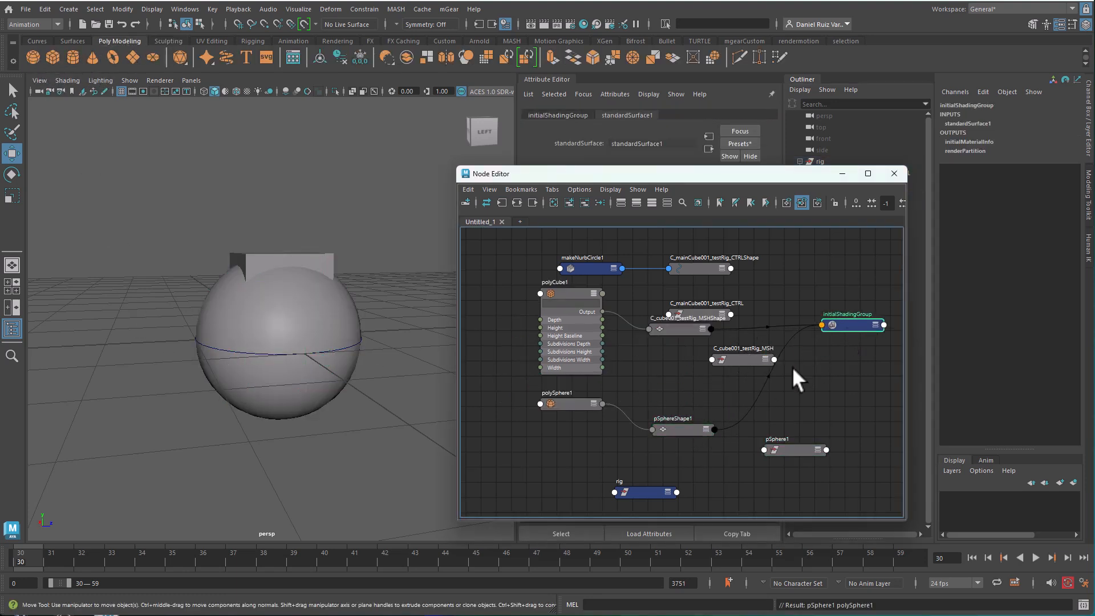
left_click_drag(560, 399, 536, 436)
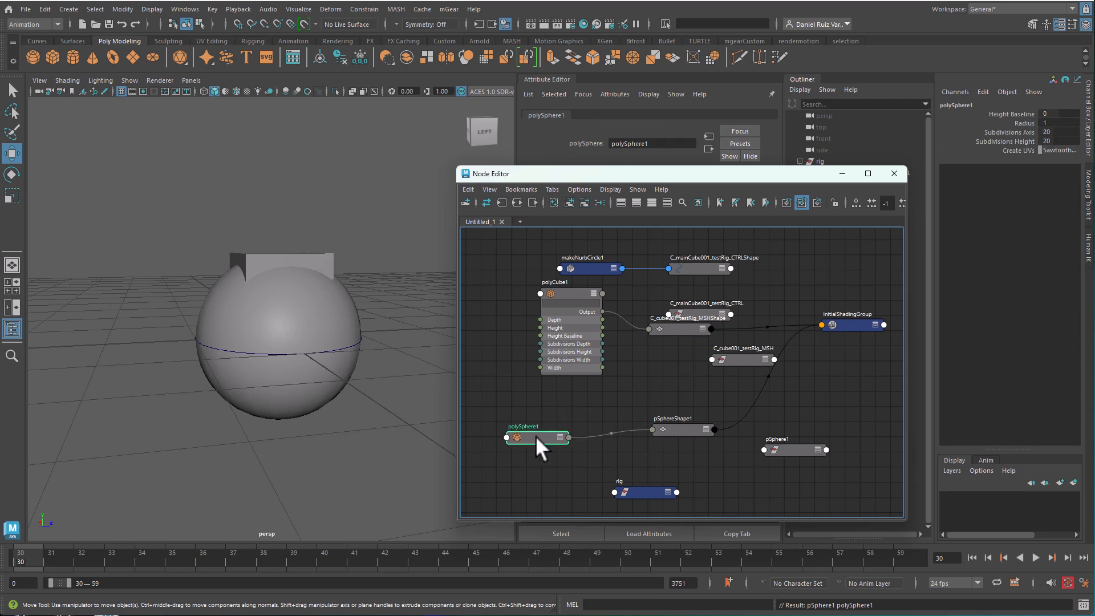
key("3")
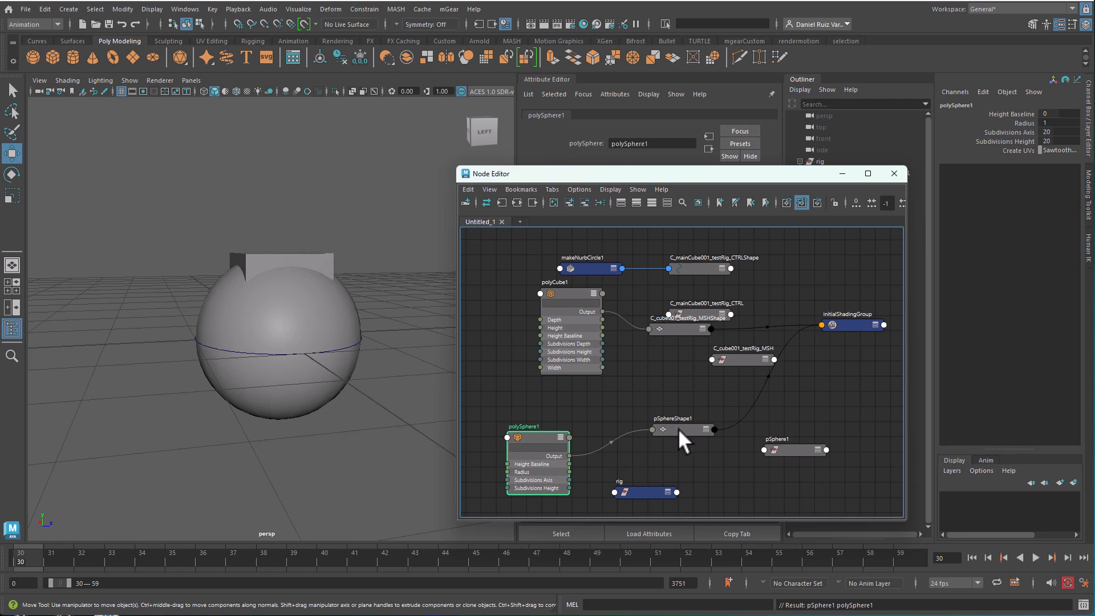
left_click_drag(678, 427, 680, 423)
left_click_drag(534, 434, 512, 439)
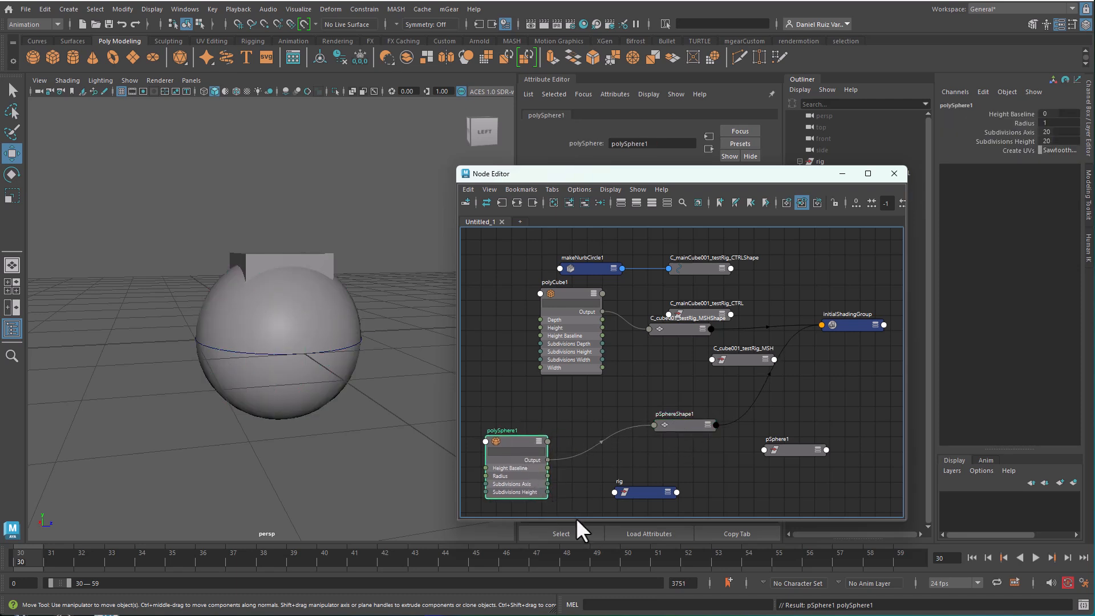
- Delete the polySphere1 construction node and select the sphere in the viewport
key("Delete")
left_click_drag(582, 317, 562, 341)
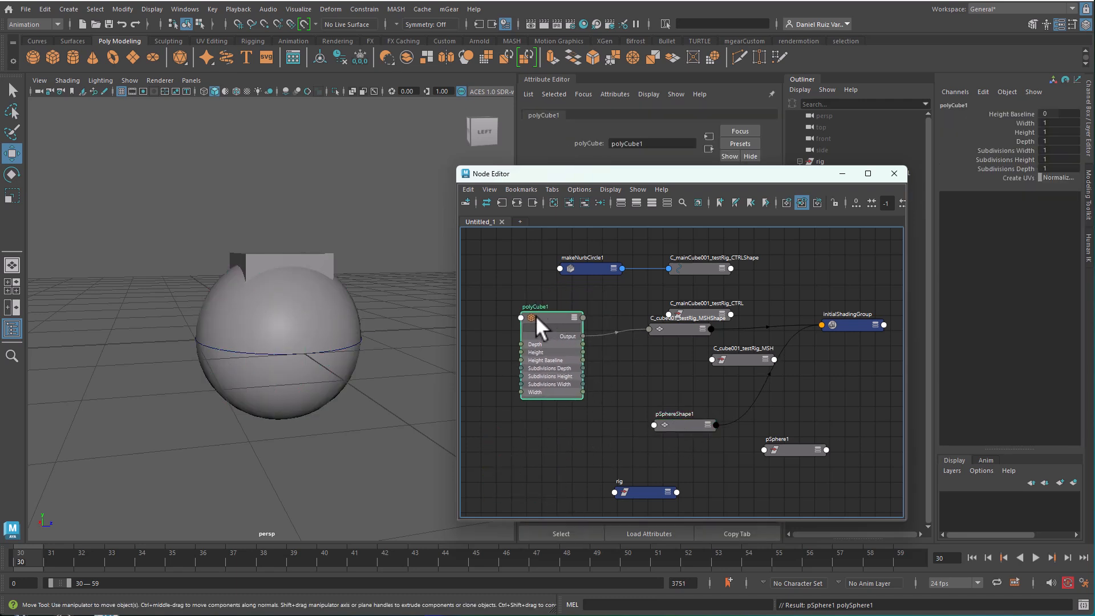
left_click(334, 343)
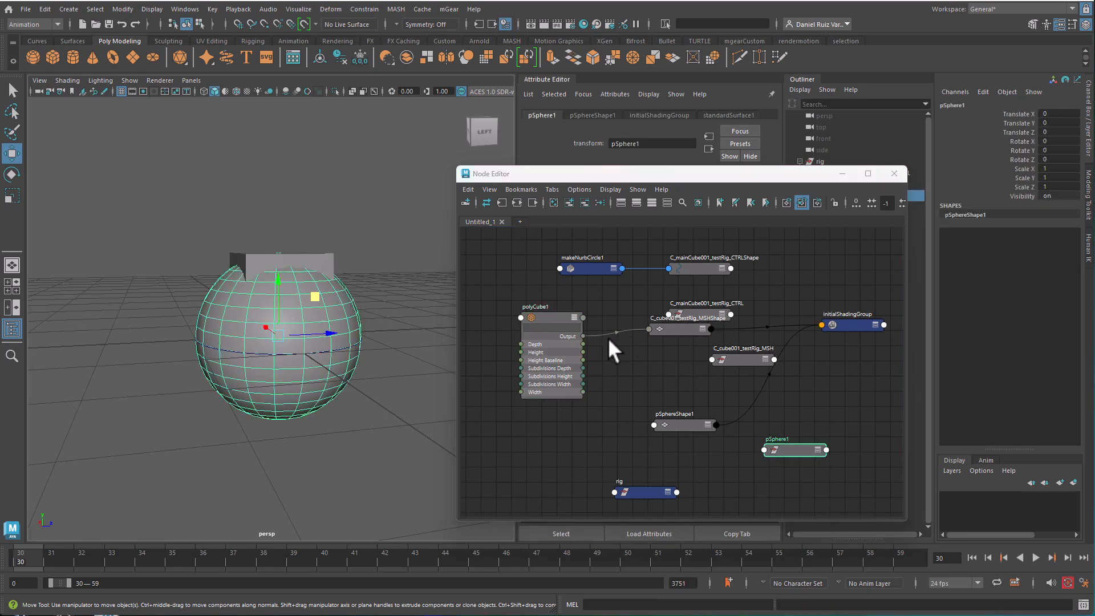
- Expand pSphereShape1 to show its attributes and connect polyCube1's Output to its In Mesh
left_click_drag(678, 428, 683, 380)
key("3")
middle_click_drag(620, 421, 617, 347, "alt")
left_click_drag(631, 415, 544, 516)
left_click_drag(580, 262, 649, 474)
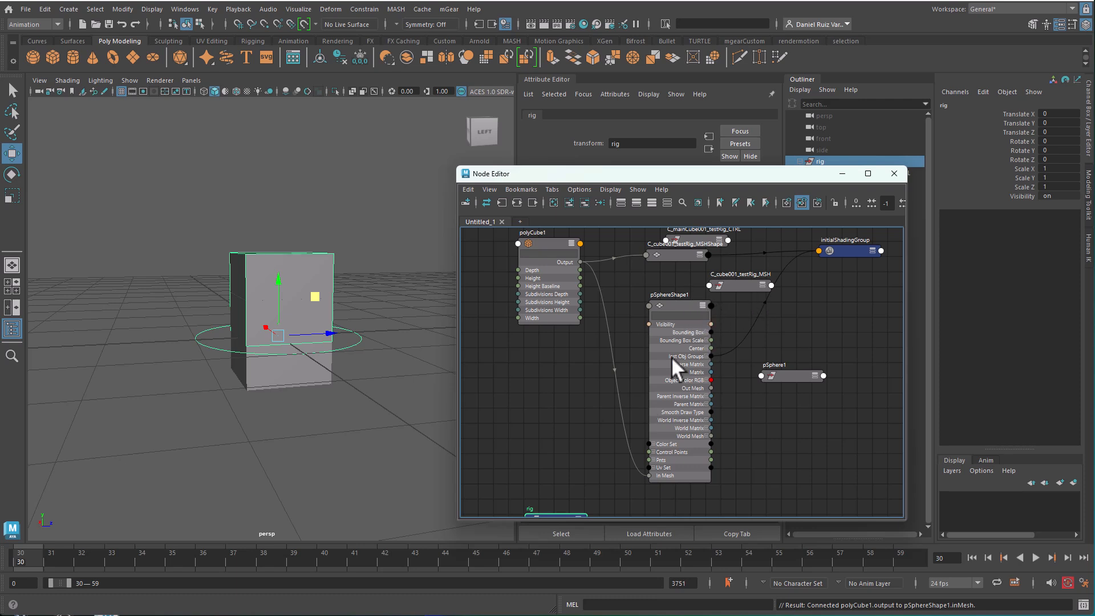
- Undo the rig group's move, and move pSphere1 away from the control to about Translate Y 1.512 and Translate Z -1.965
left_click_drag(314, 297, 265, 239)
key("ctrl+z")
key("ctrl+z")
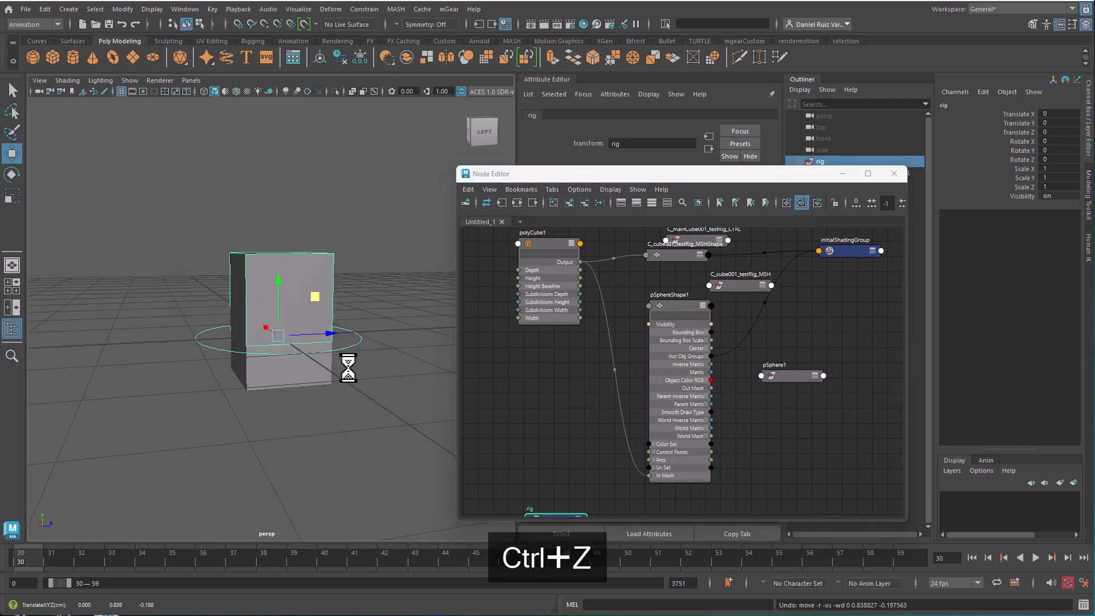
key("ctrl+z")
key("ctrl+z")
key("ctrl+z")
key("ctrl+z")
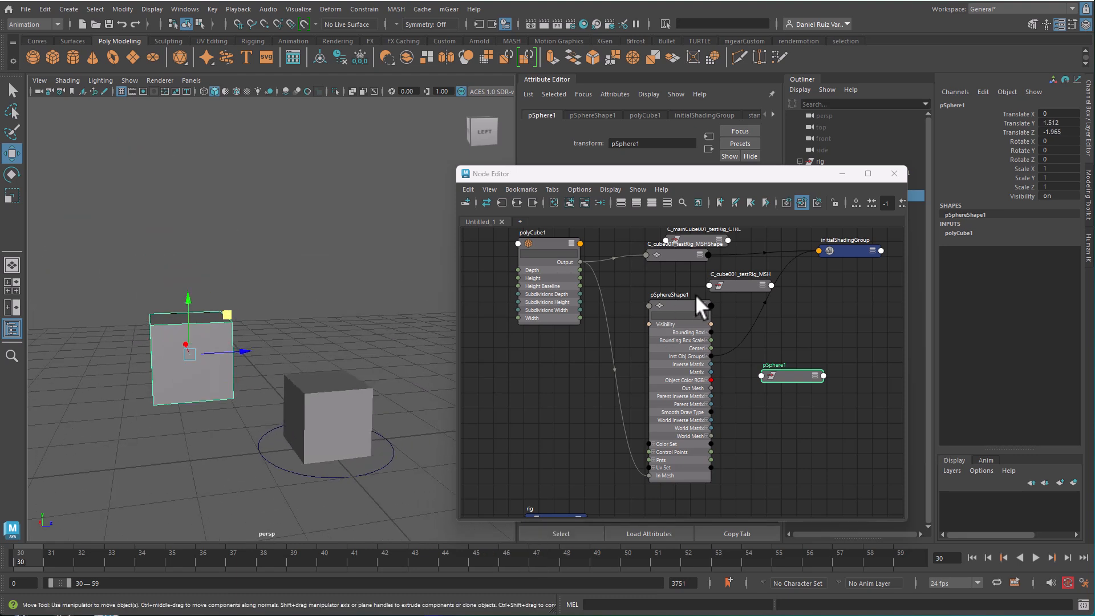
- Move the polyCube1 node clear of the shape nodes and set its Width to 1.9
left_click(545, 240)
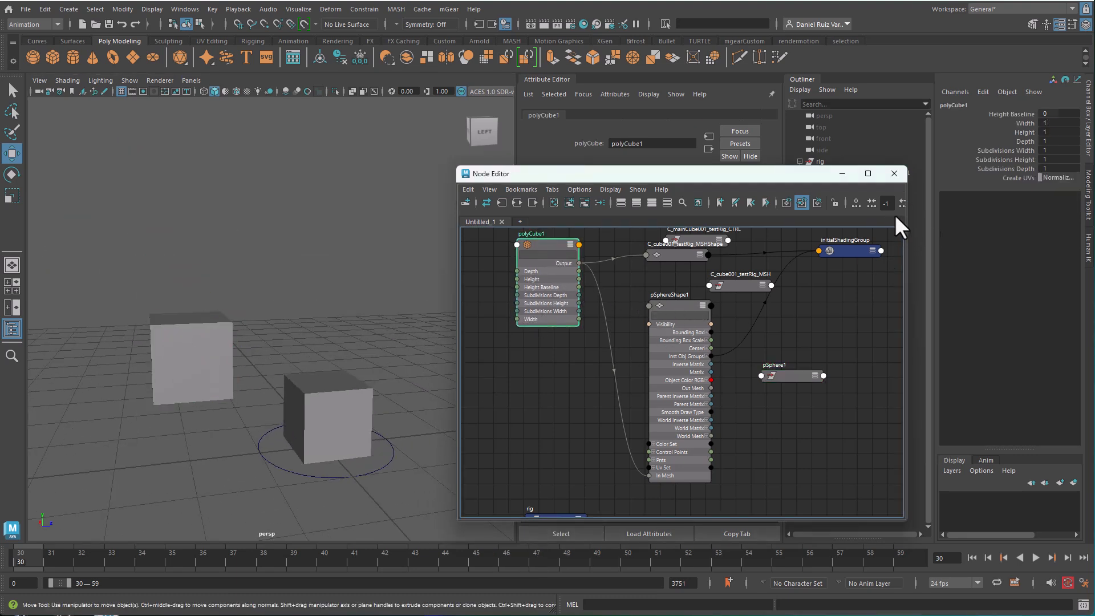
left_click_drag(542, 239, 526, 316)
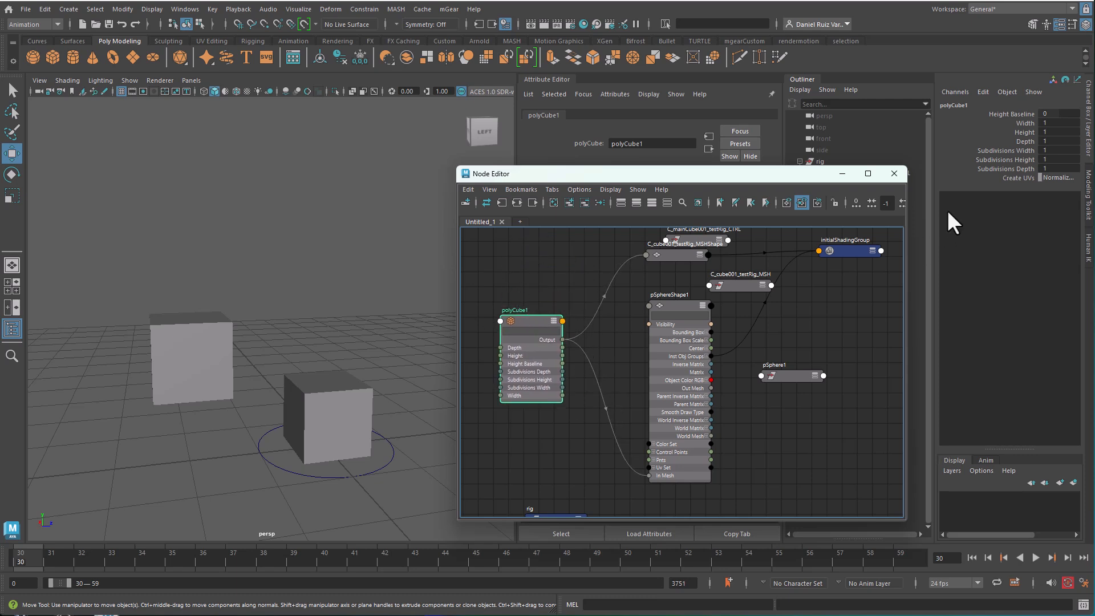
left_click(1025, 123)
middle_click_drag(261, 359, 288, 359)
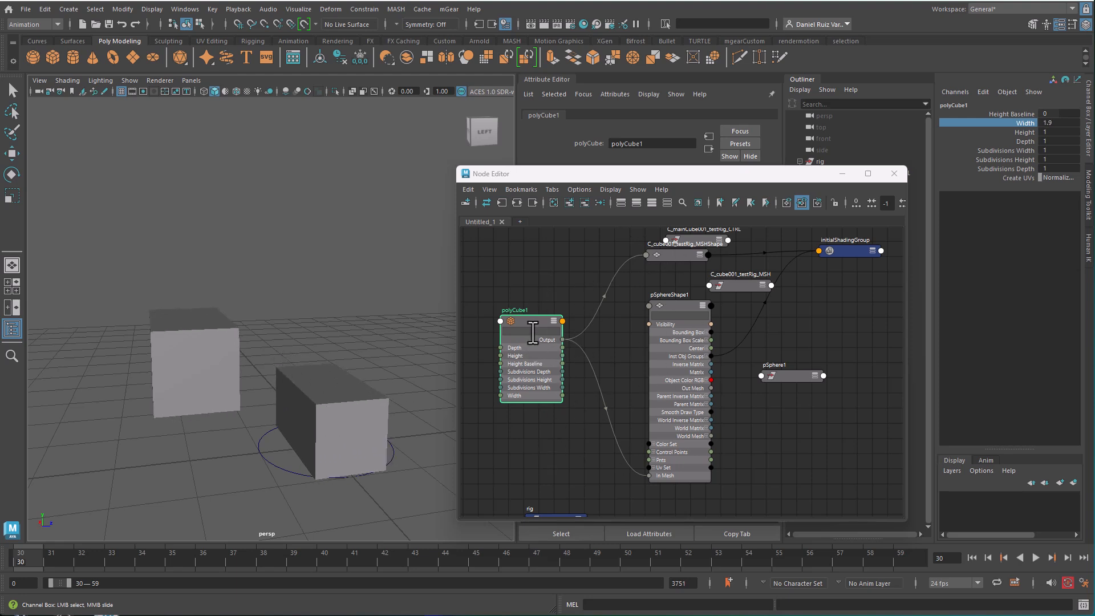
- Rearrange the polyCube1, mesh shape and C_cube001_testRig_MSH nodes so they no longer crowd each other
mouse_move(524, 338)
left_mouse_down()
mouse_move(538, 347)
mouse_move(530, 332)
left_mouse_up()
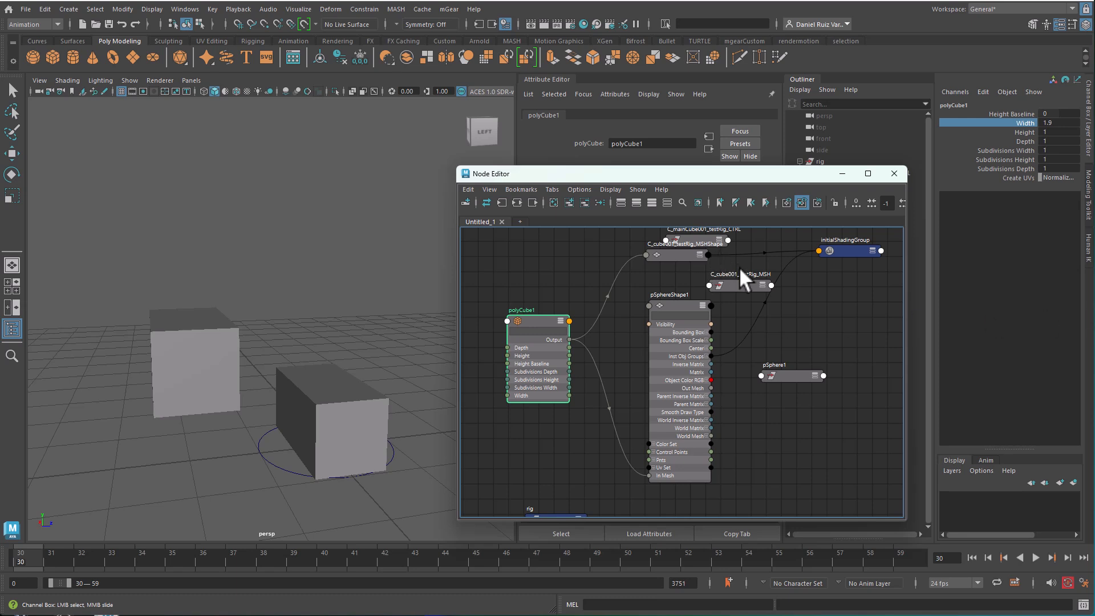
left_click_drag(675, 254, 684, 309)
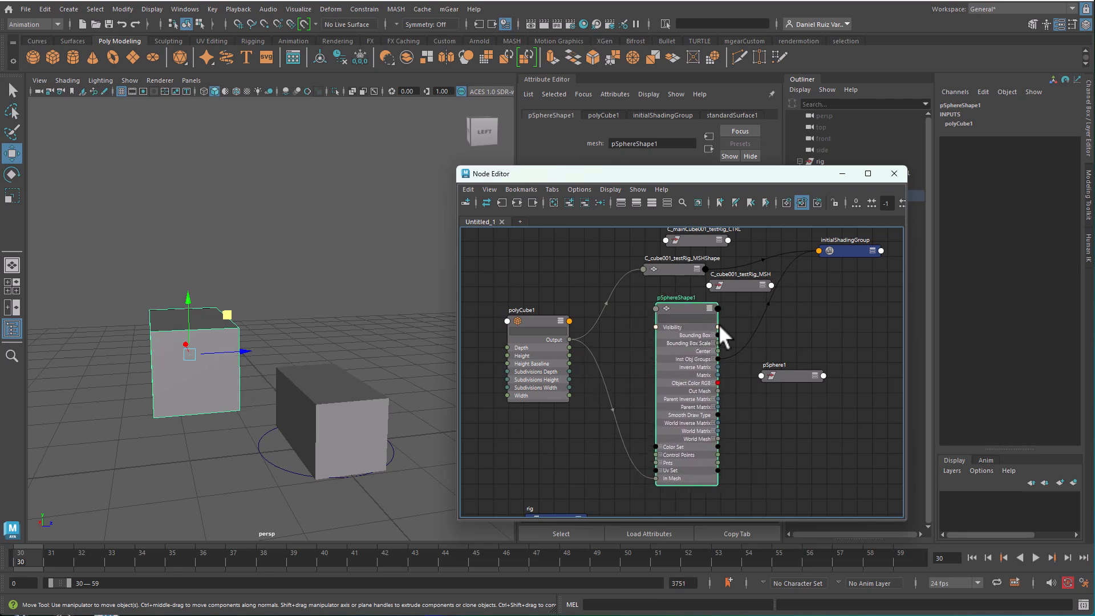
left_click_drag(736, 286, 760, 283)
left_click_drag(686, 306, 668, 334)
left_click(762, 285)
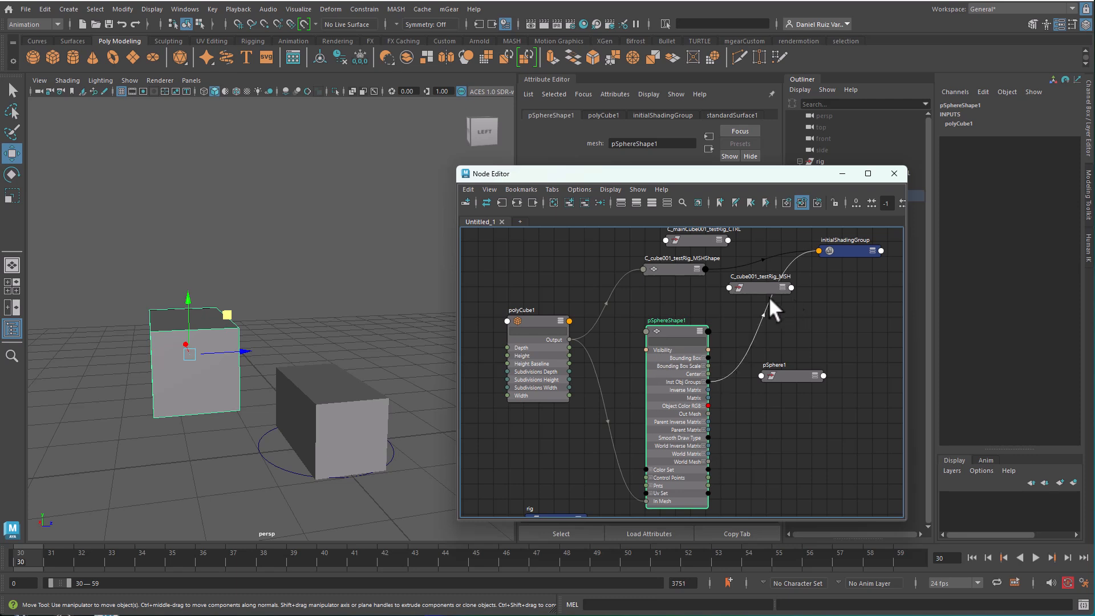
left_click_drag(756, 286, 756, 289)
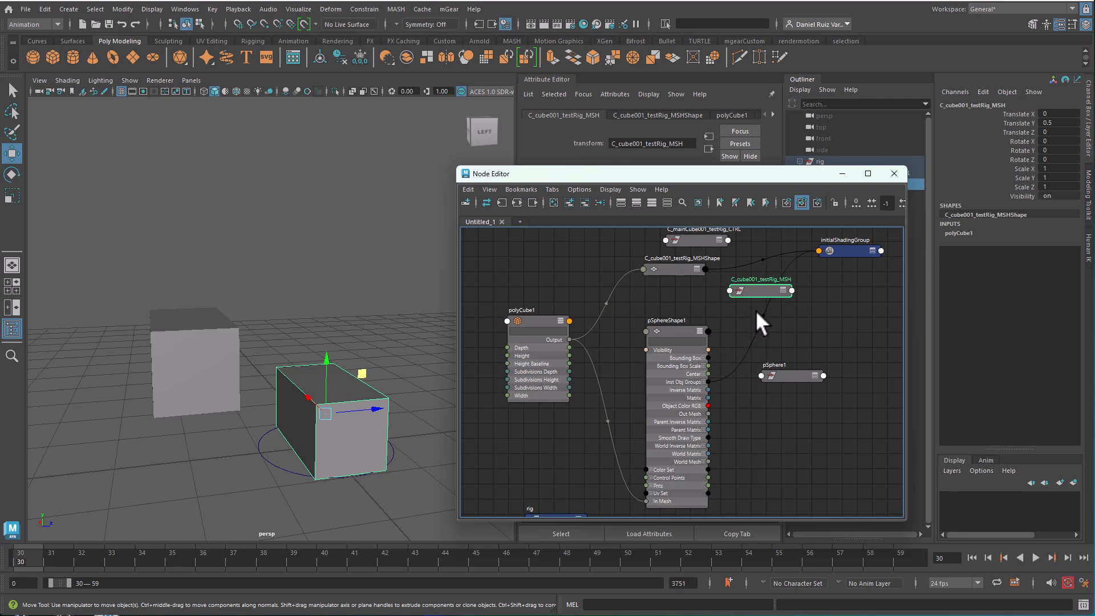
- Expand C_cube001_testRig_MSH with its Translate, Rotate and Scale channels, and examine the transform's available output attributes
left_click_drag(756, 289, 847, 294)
key("3")
left_click(819, 319)
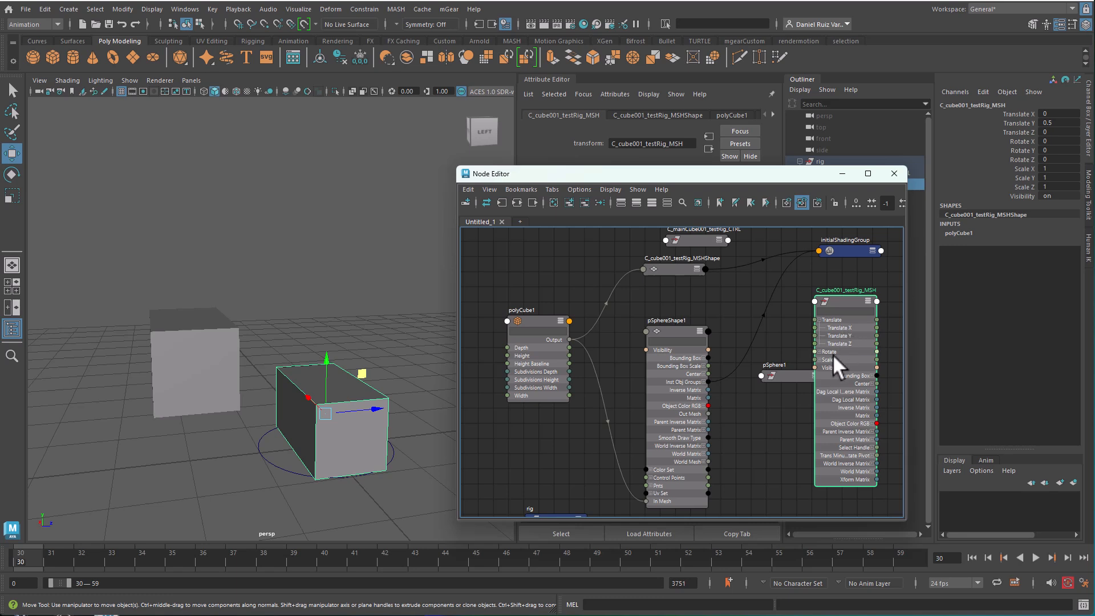
left_click(820, 351)
left_click(820, 386)
left_click(821, 384)
left_click_drag(837, 300, 801, 288)
left_click(840, 288)
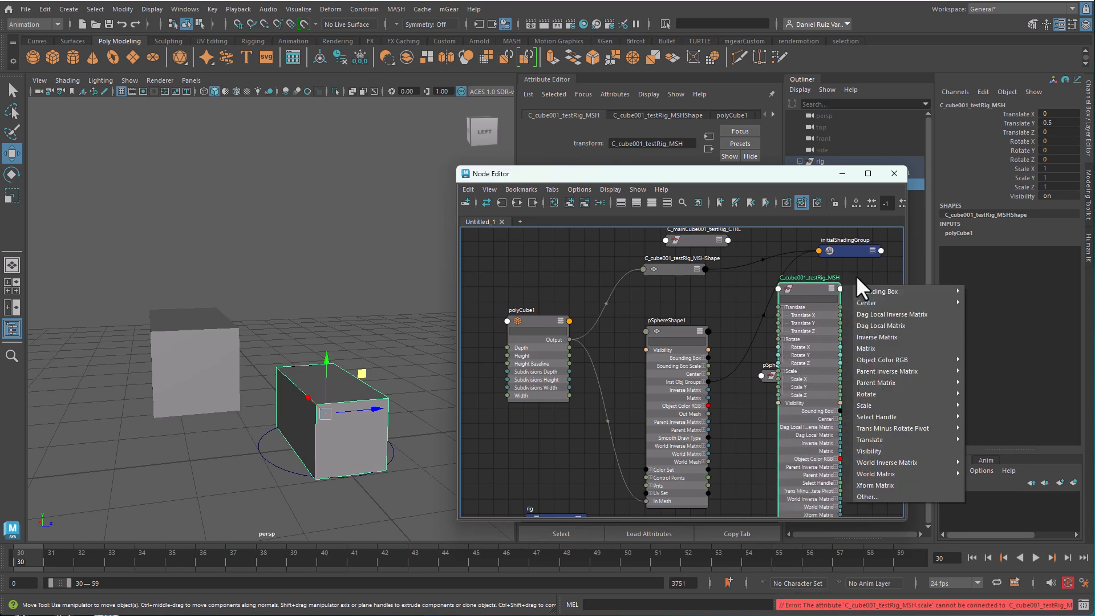
left_click(711, 314)
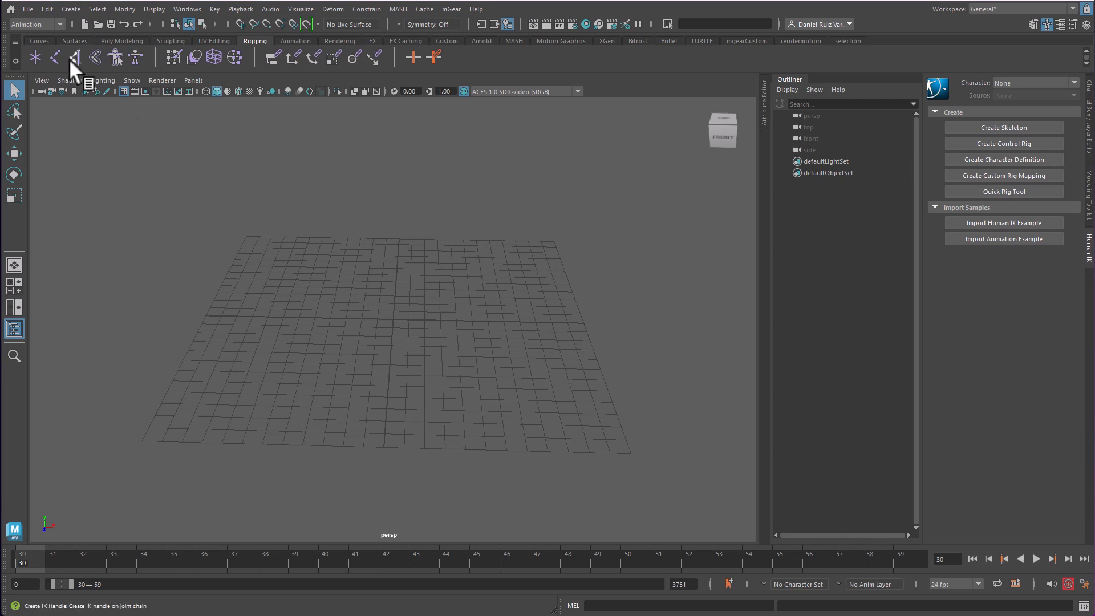
- In the empty scene, create a polygon cube and set its Translate Y to 0.5
left_click(121, 41)
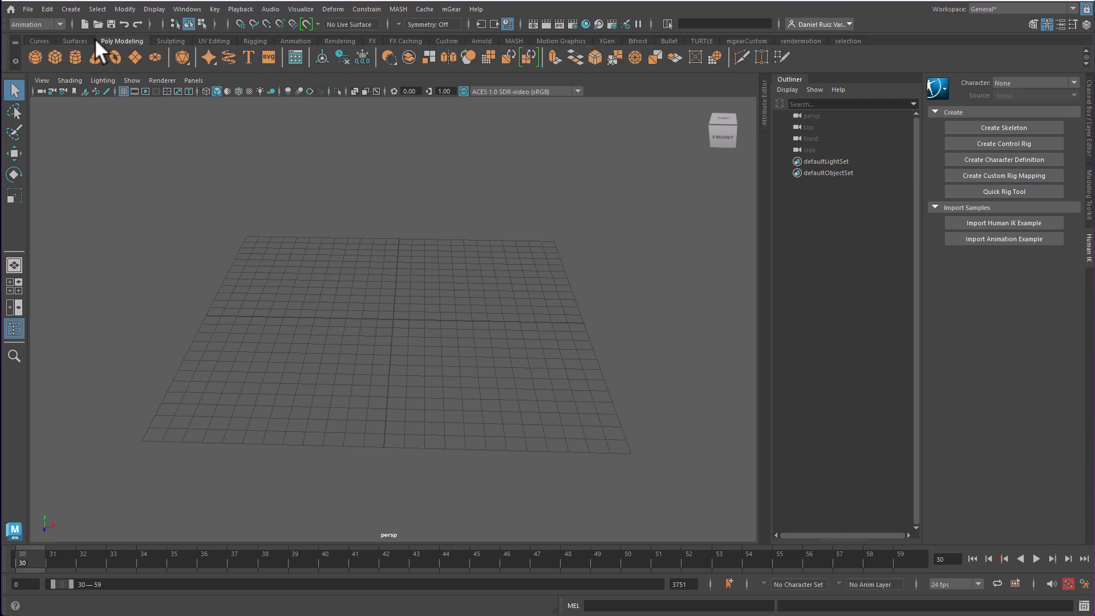
left_click(54, 57)
left_click_drag(440, 319, 1074, 134, "alt")
key("f")
left_click(1088, 123)
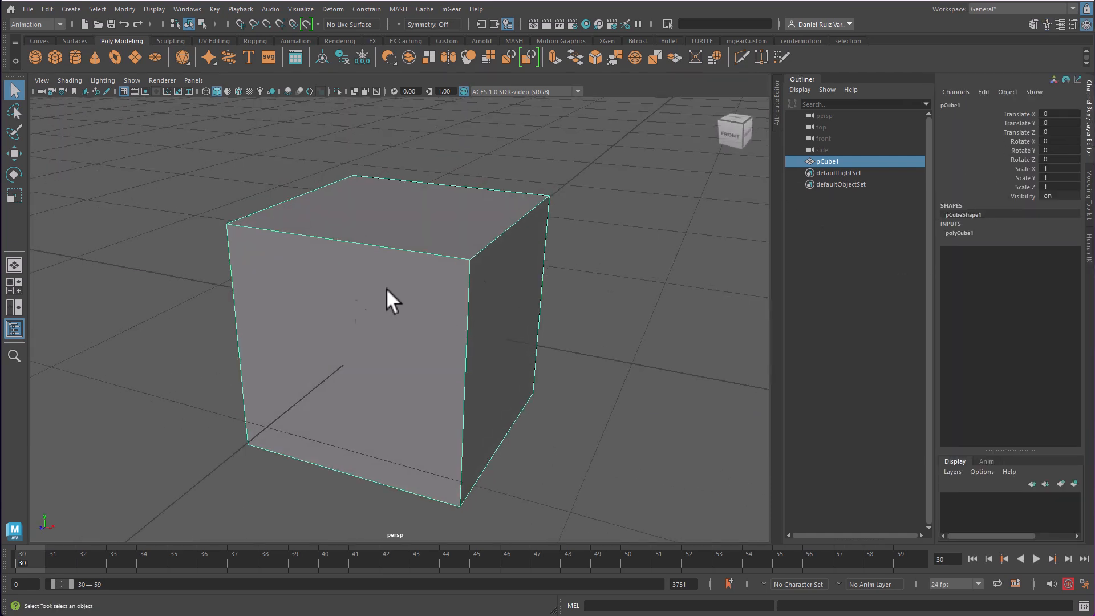
double_click(1059, 123)
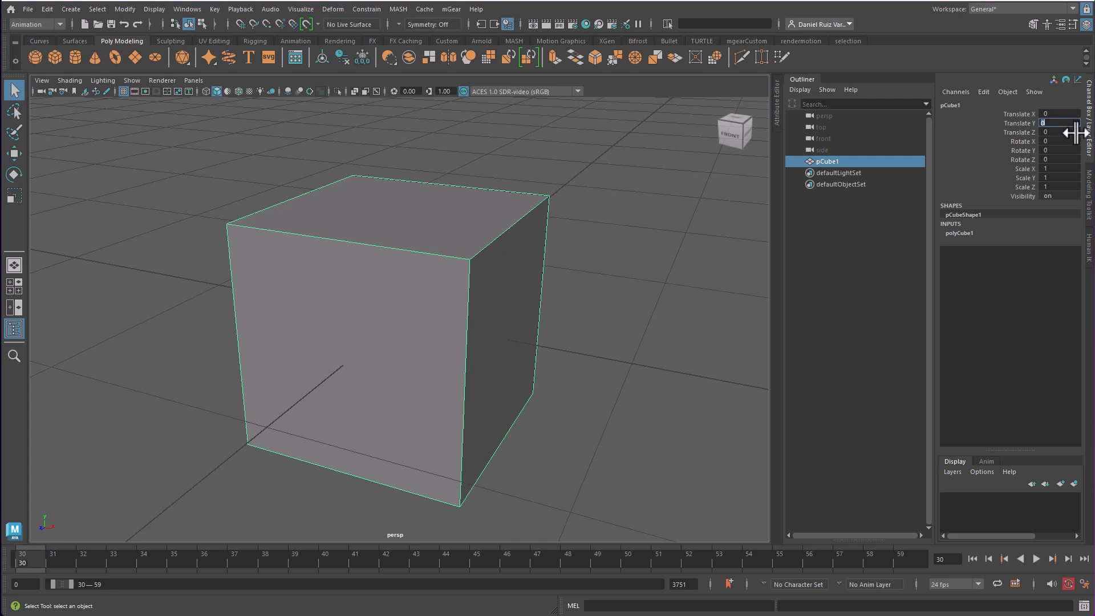
type("0.5")
key("Return")
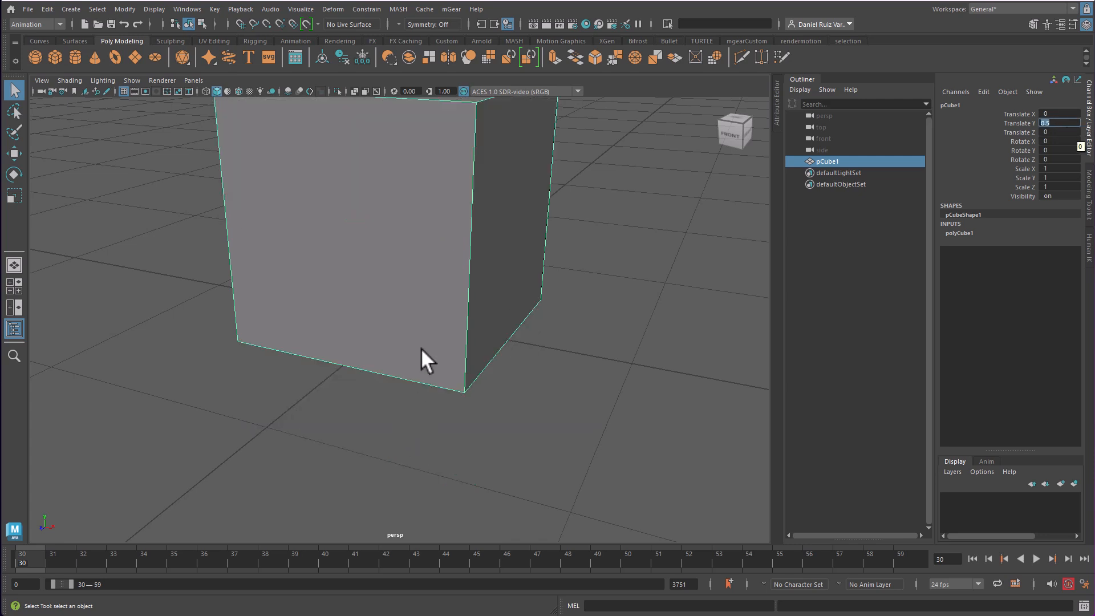
- Try rotating the cube -45 degrees about its Z axis, and undo the rotation
left_click_drag(419, 344, 537, 320, "alt")
right_click_drag(538, 320, 493, 288, "alt")
left_click_drag(493, 288, 452, 307, "alt")
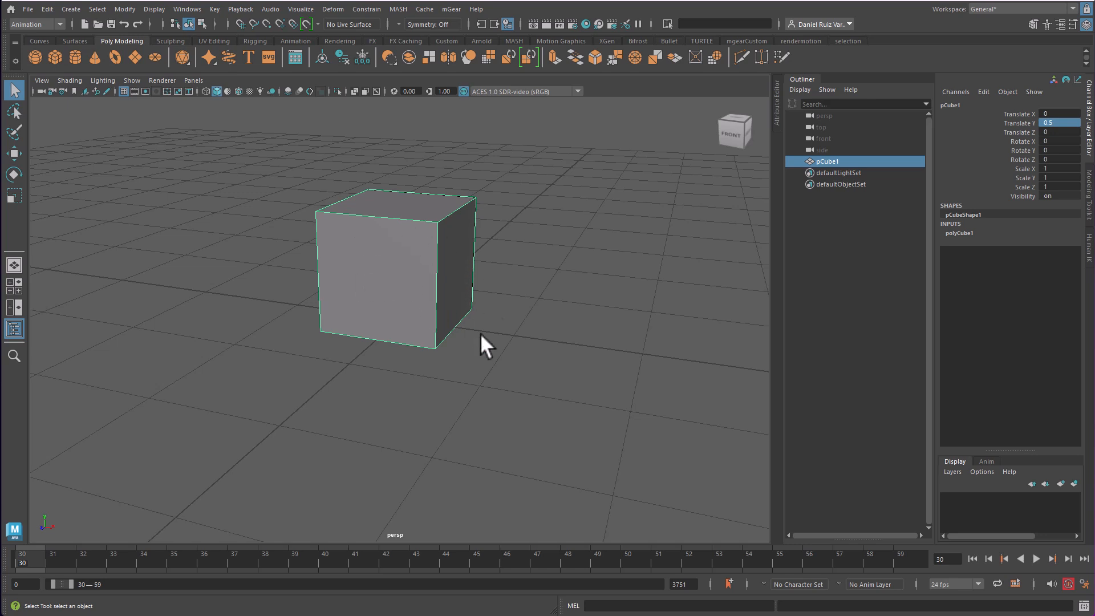
key("e")
left_click_drag(433, 234, 417, 231)
key("ctrl+z")
- Create a NURBS circle at the origin around the cube's base
left_click(40, 41)
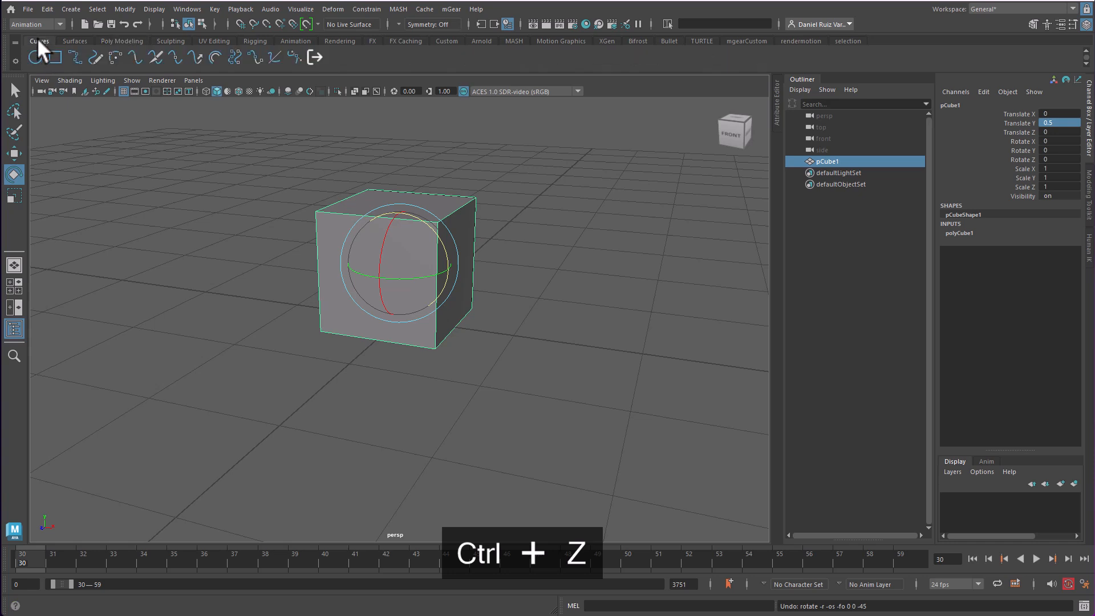
left_click(37, 59)
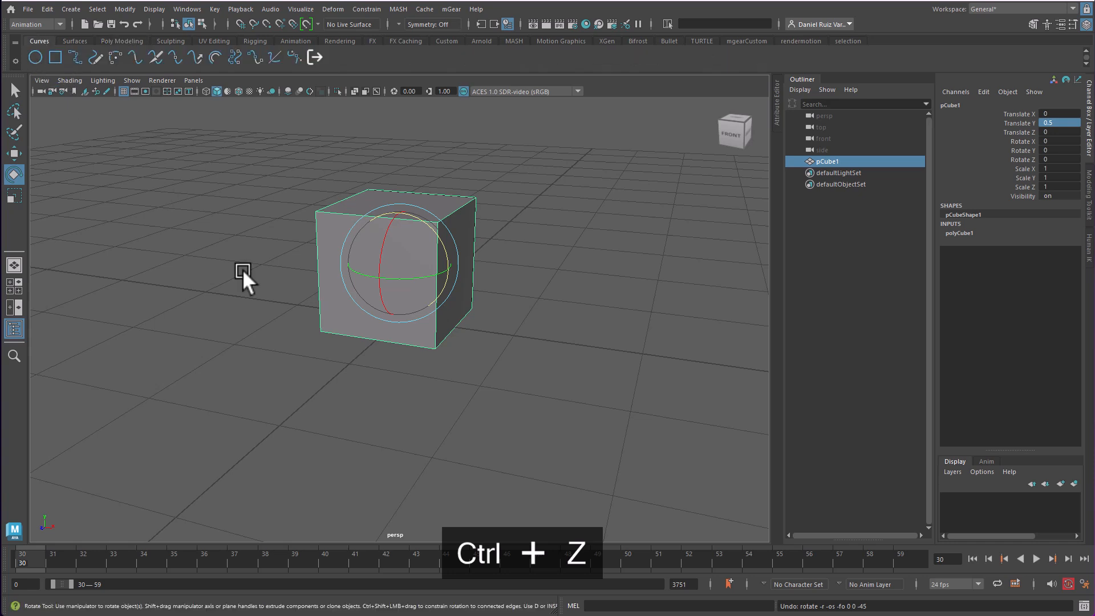
left_click(467, 236)
left_click(514, 313, "shift")
left_click_drag(446, 300, 446, 297)
key("ctrl+z")
- Parent pCube1 under nurbsCircle1
left_click(527, 287)
left_click(458, 219)
left_click(515, 316, "shift")
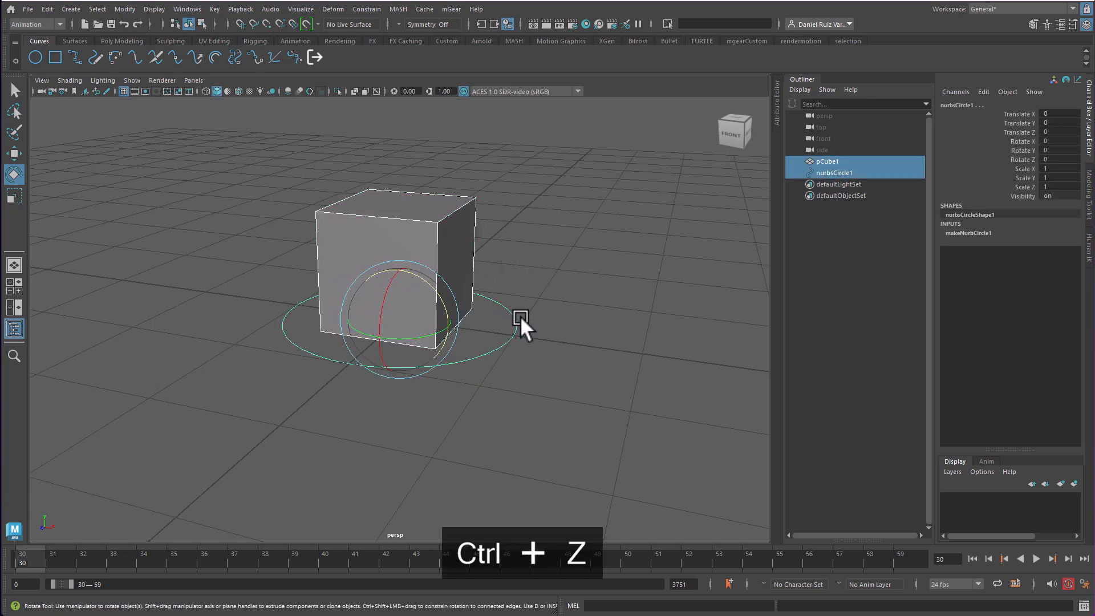
key("p")
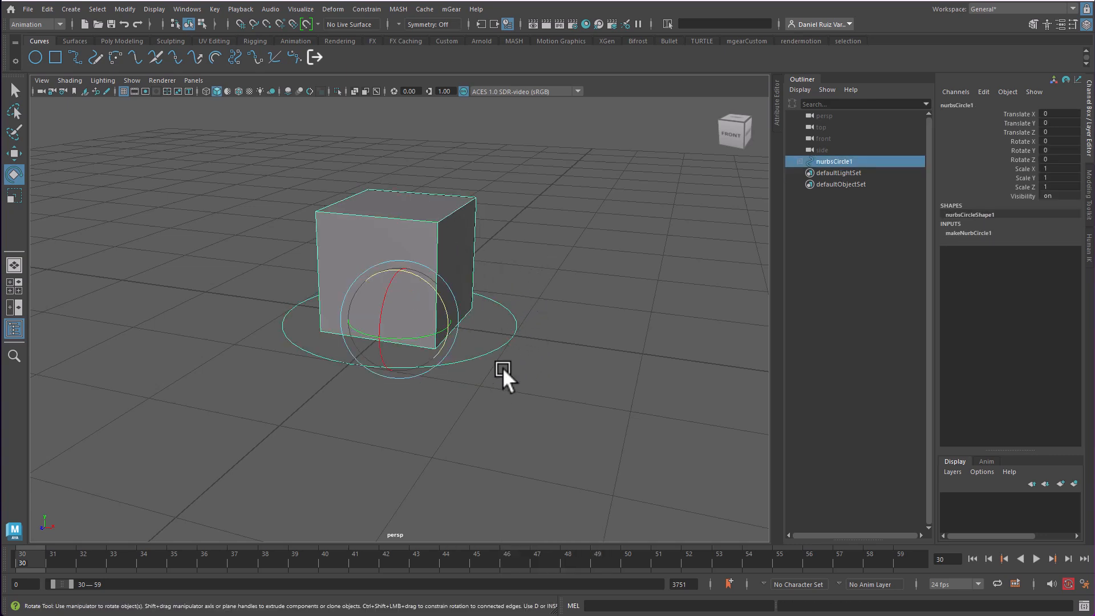
- Try rotating nurbsCircle1 -45 degrees about its Z axis, and undo both the rotation and the parenting of pCube1
left_click_drag(429, 330, 452, 306, "alt")
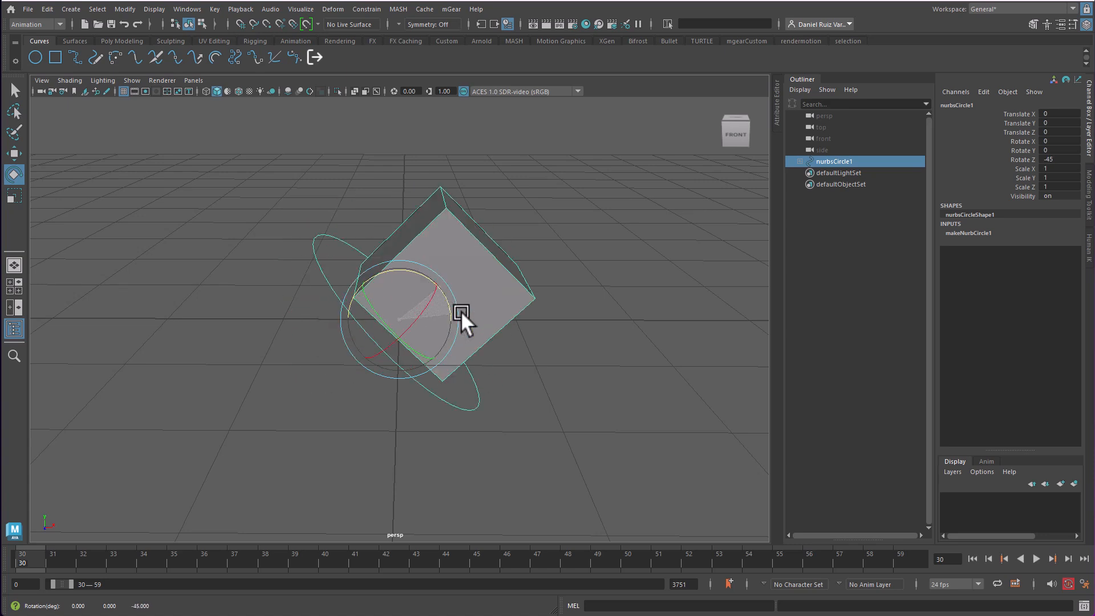
key("ctrl+z")
key("ctrl+z")
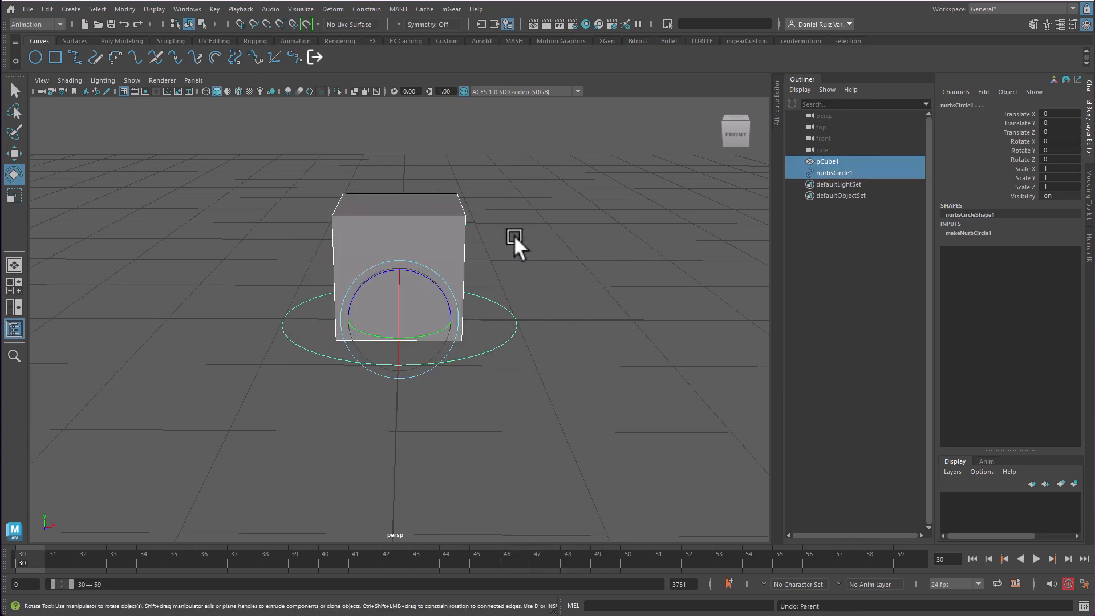
- Move nurbsCircle1 along X to 0.5 with point snapping, aligning its pivot with the cube's lower side edge
left_click_drag(547, 282, 498, 381)
key("w")
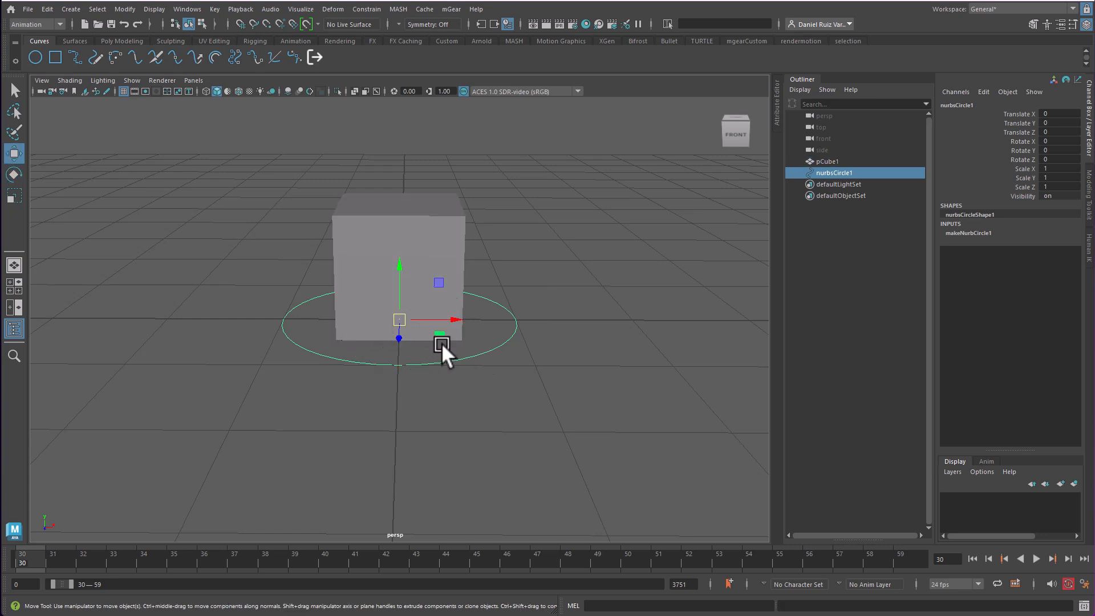
key("v")
left_click_drag(417, 320, 470, 325)
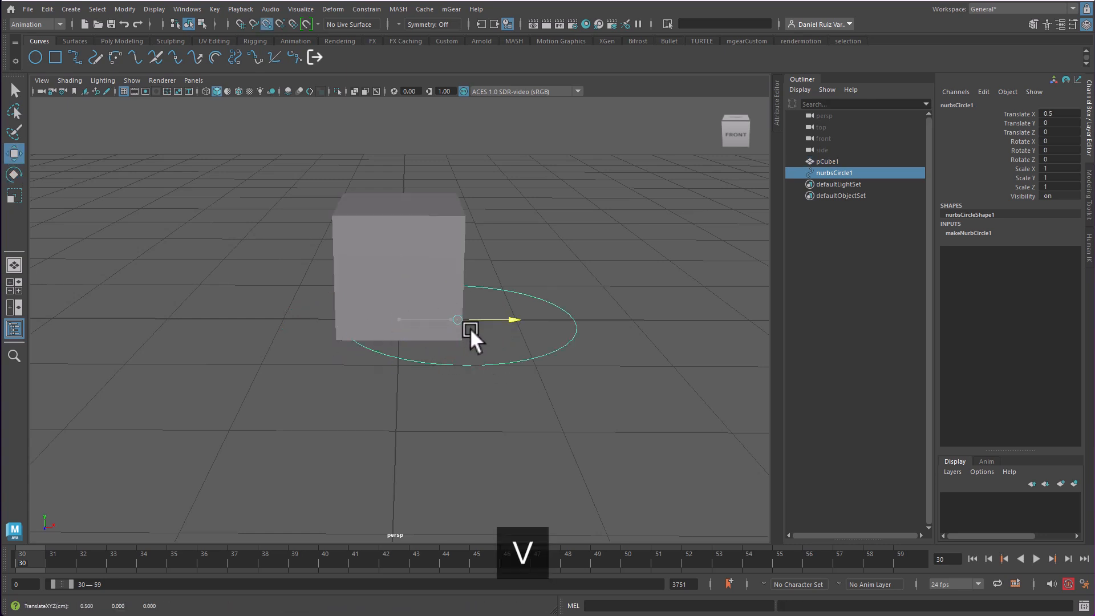
key("ctrl+z")
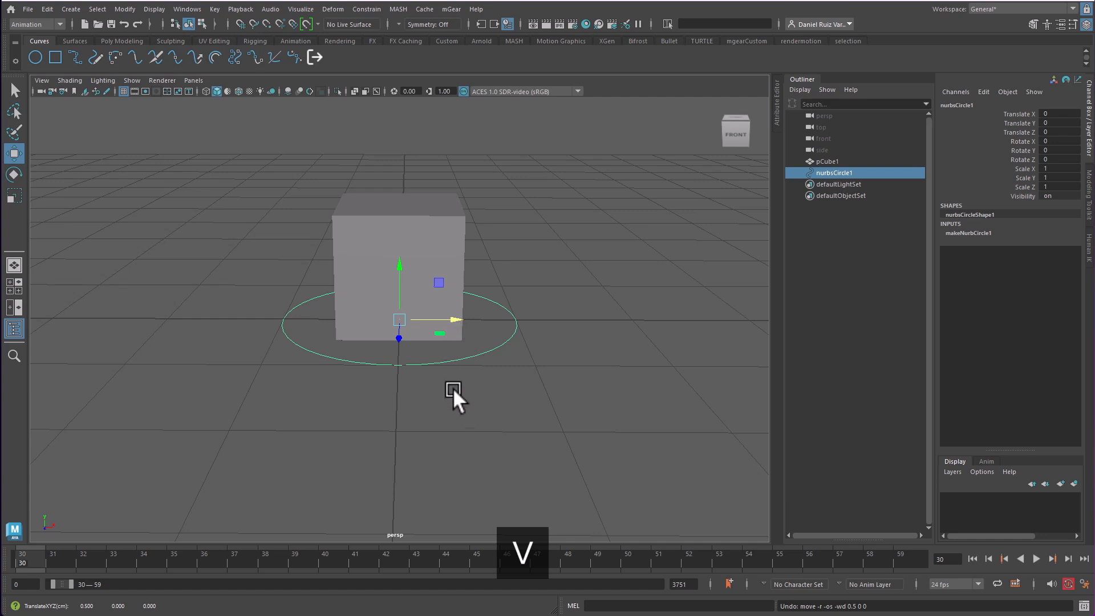
left_click(266, 24)
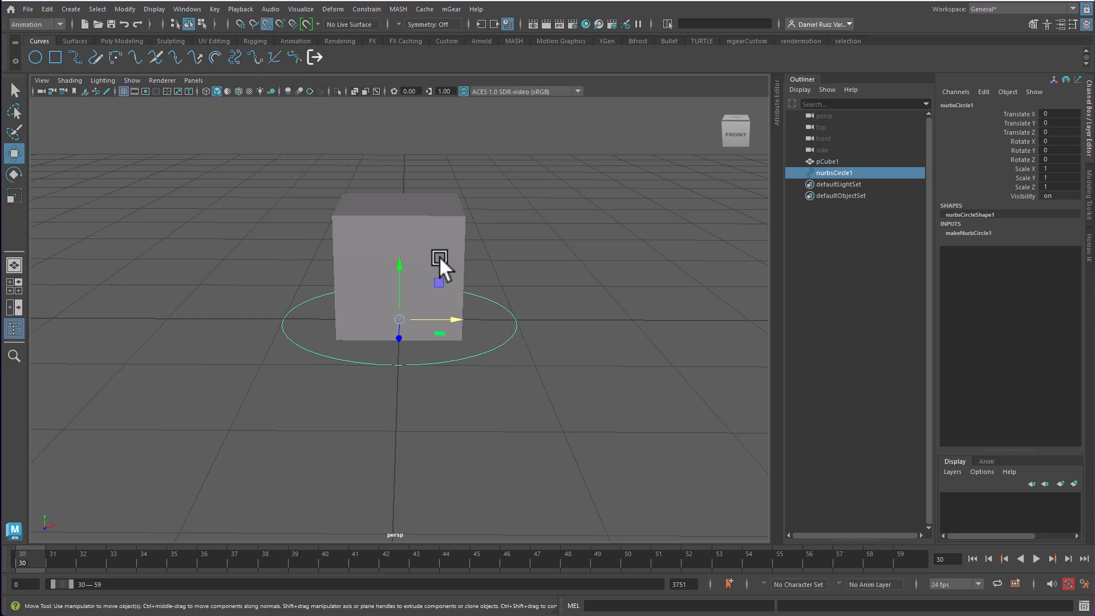
left_click_drag(453, 318, 472, 262)
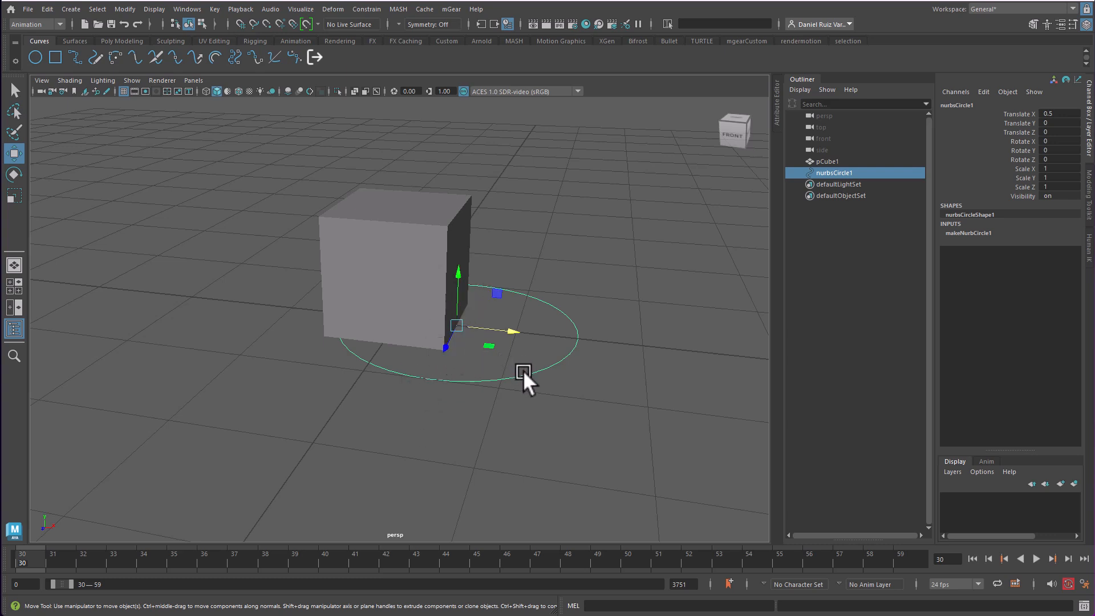
- Duplicate nurbsCircle1 and snap the copy up to the cube's upper edge at Translate Y 1
key("ctrl+d")
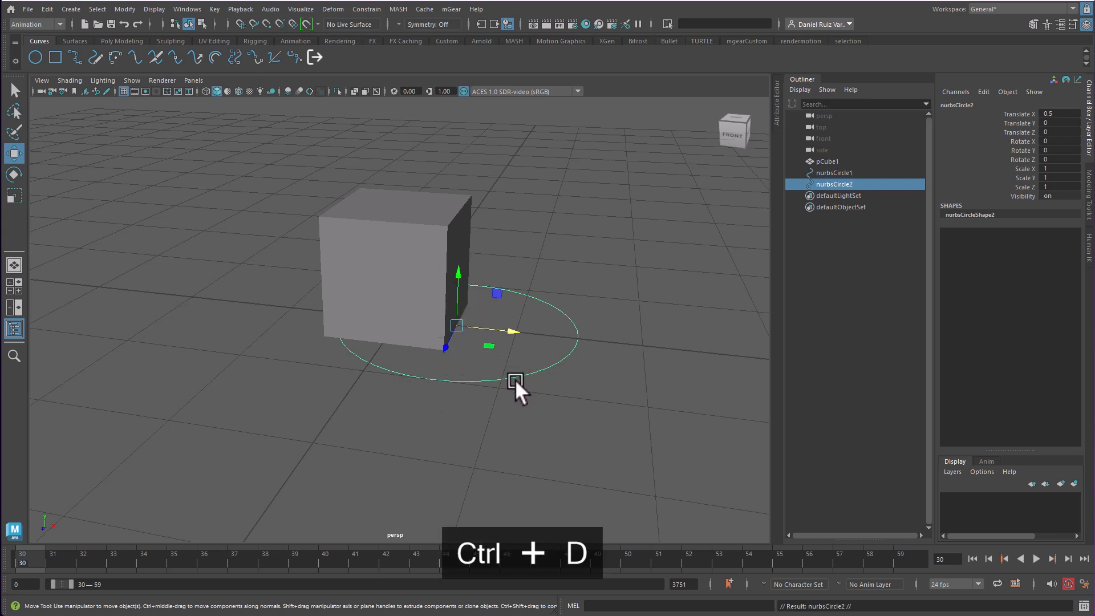
key("v")
left_click_drag(461, 270, 450, 210)
left_click_drag(590, 258, 475, 259, "alt")
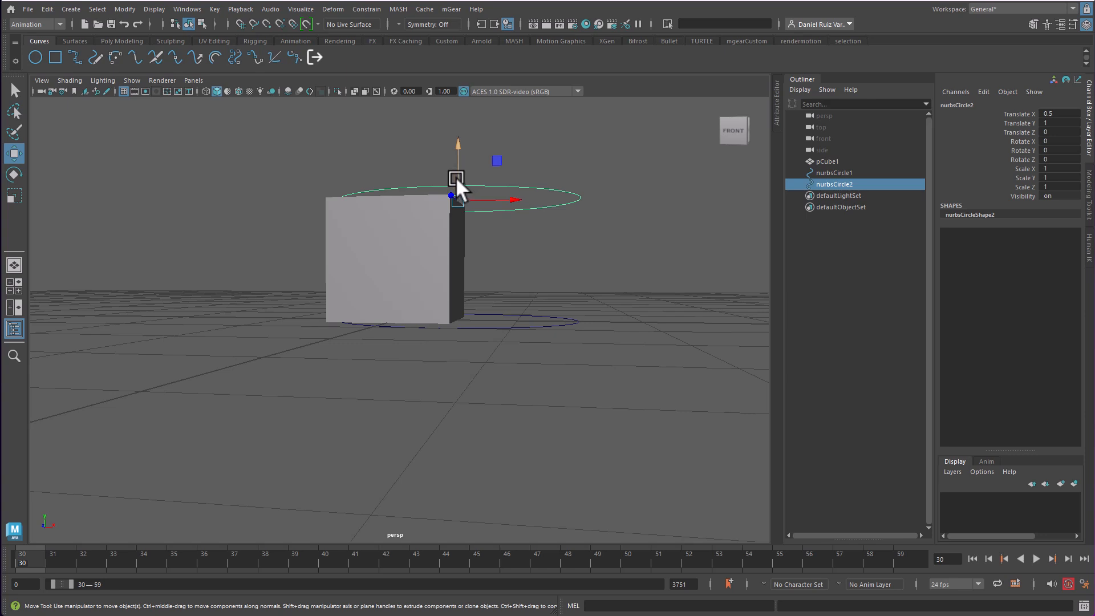
- Parent nurbsCircle2 under nurbsCircle1 and expand the hierarchy in the Outliner
left_click(444, 266)
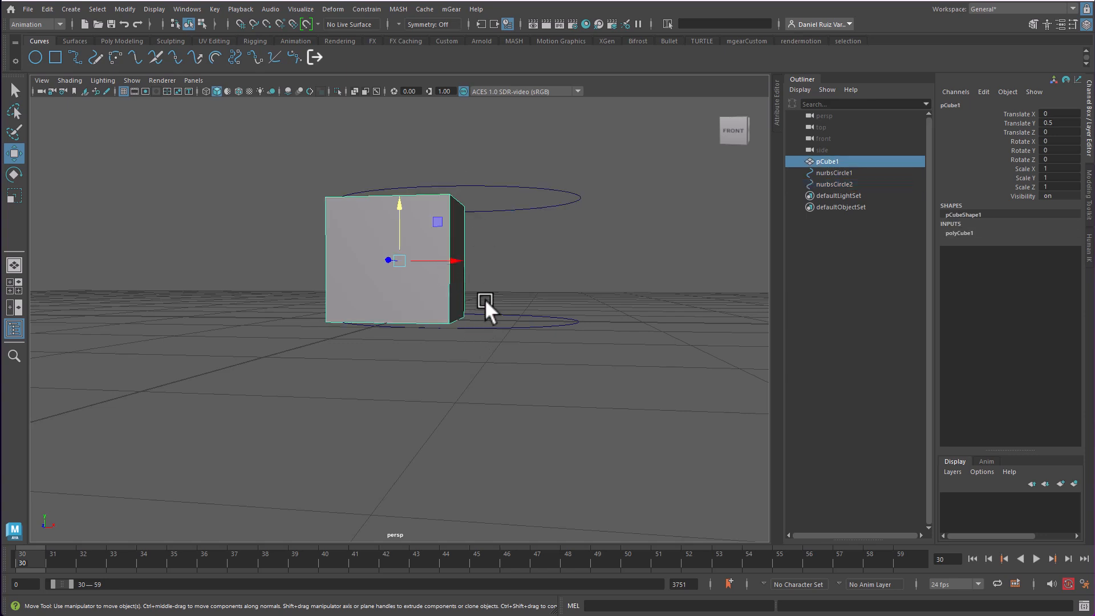
left_click(520, 209)
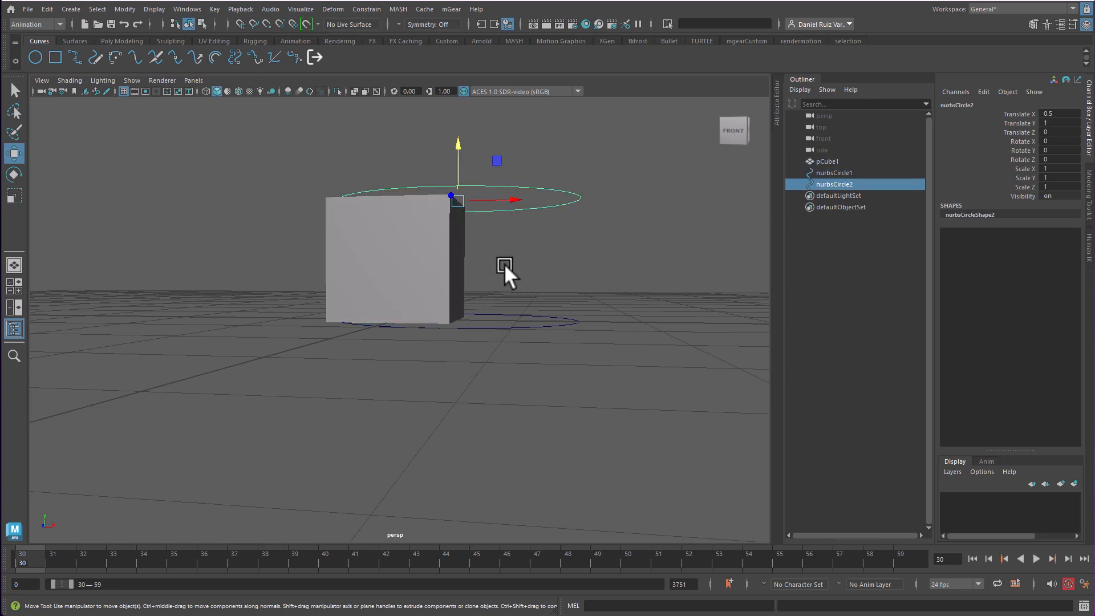
left_click_drag(527, 236, 511, 397, "shift")
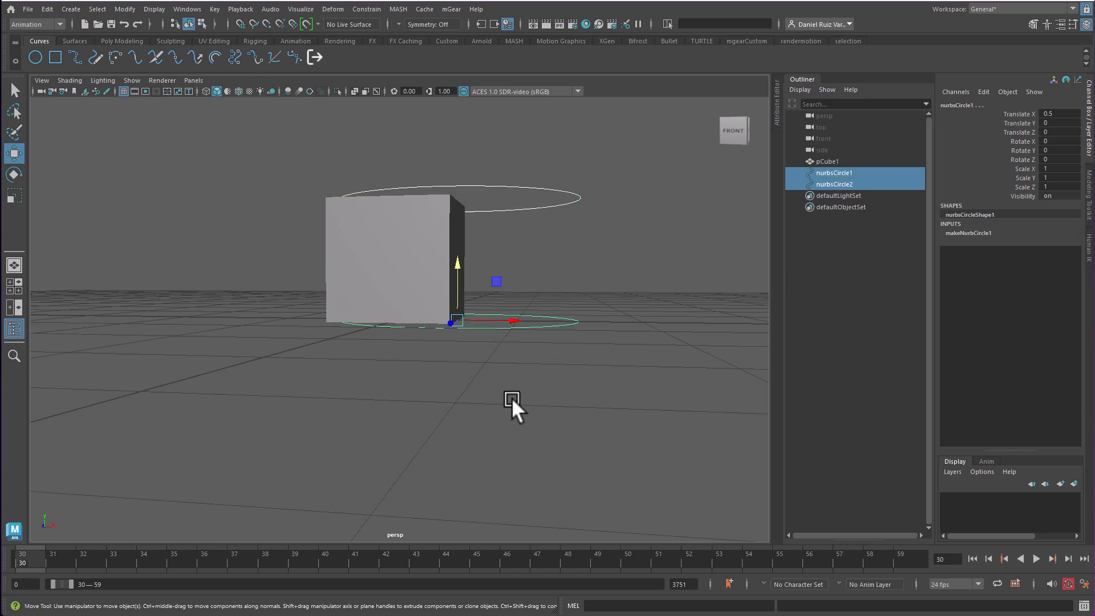
key("p")
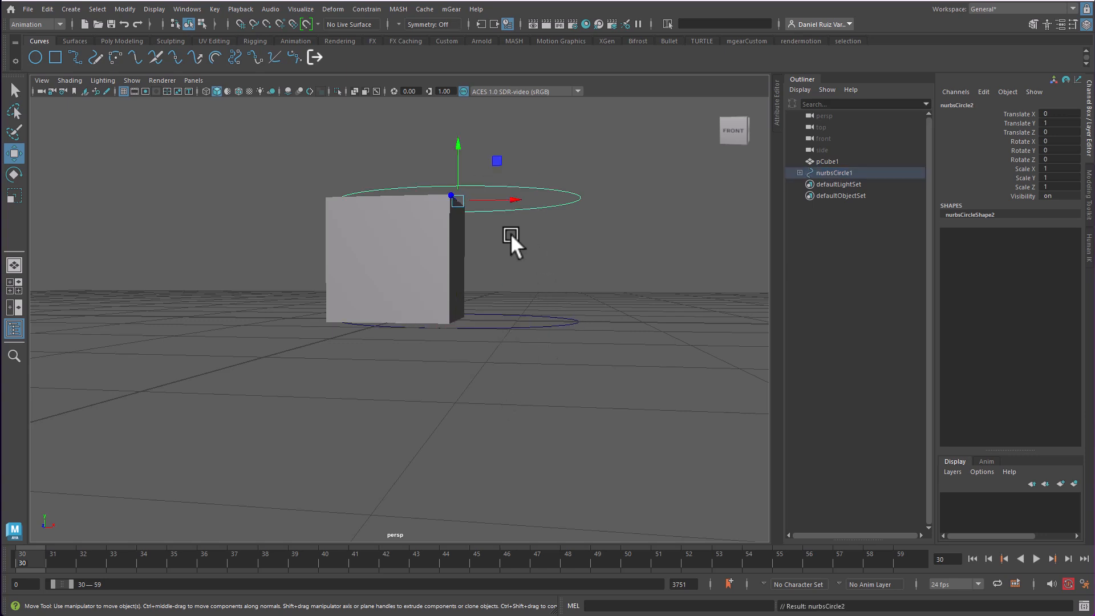
left_click(800, 172)
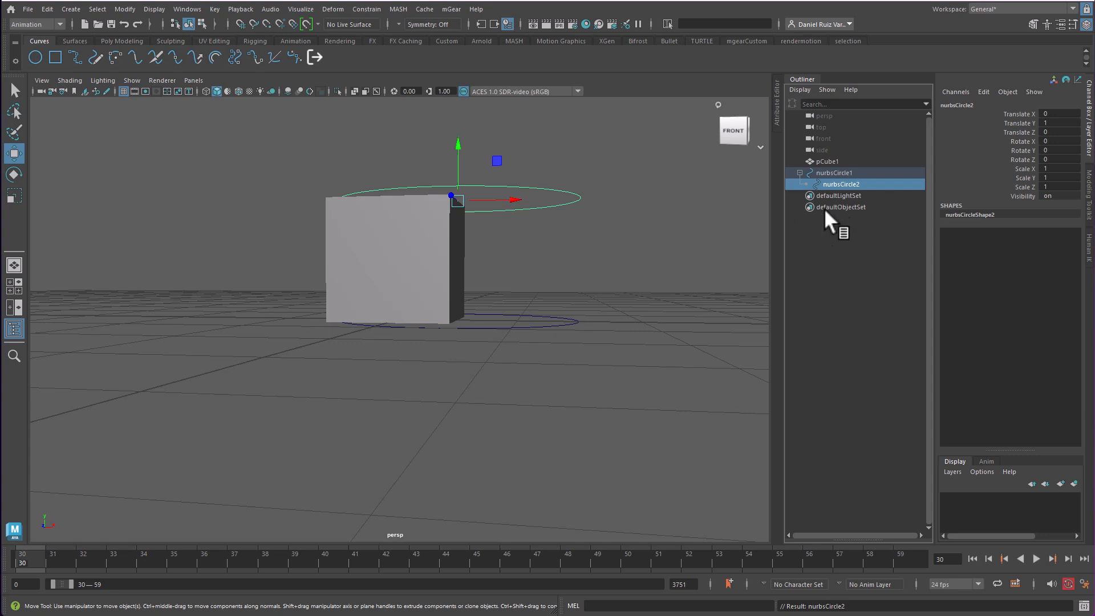
- Parent pCube1 under nurbsCircle2
left_click(830, 160)
left_click(854, 184, "ctrl")
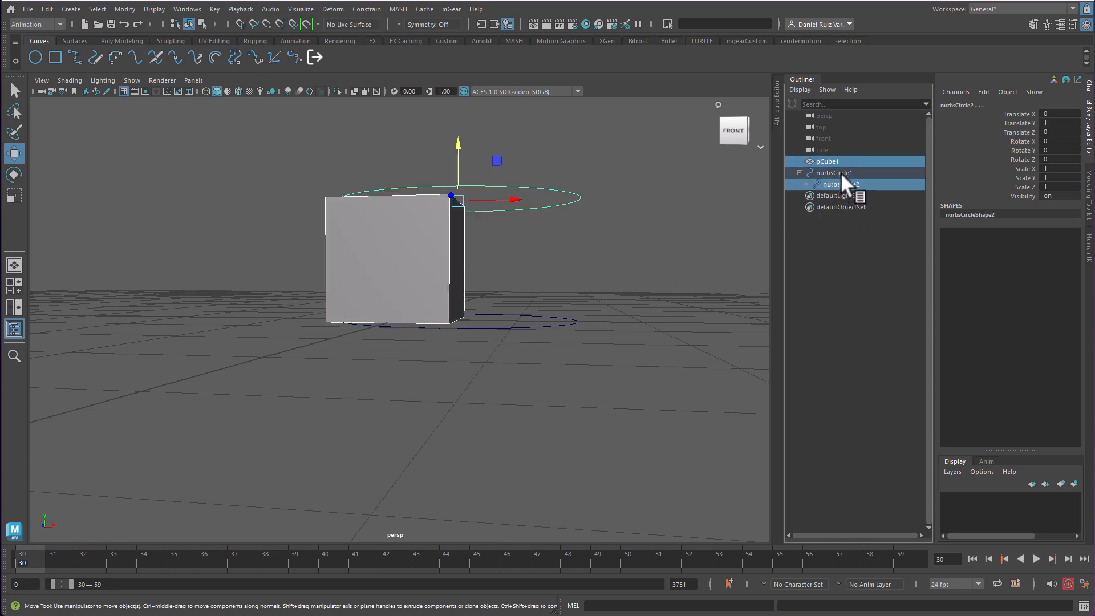
left_click_drag(834, 157, 836, 187)
left_click(833, 172)
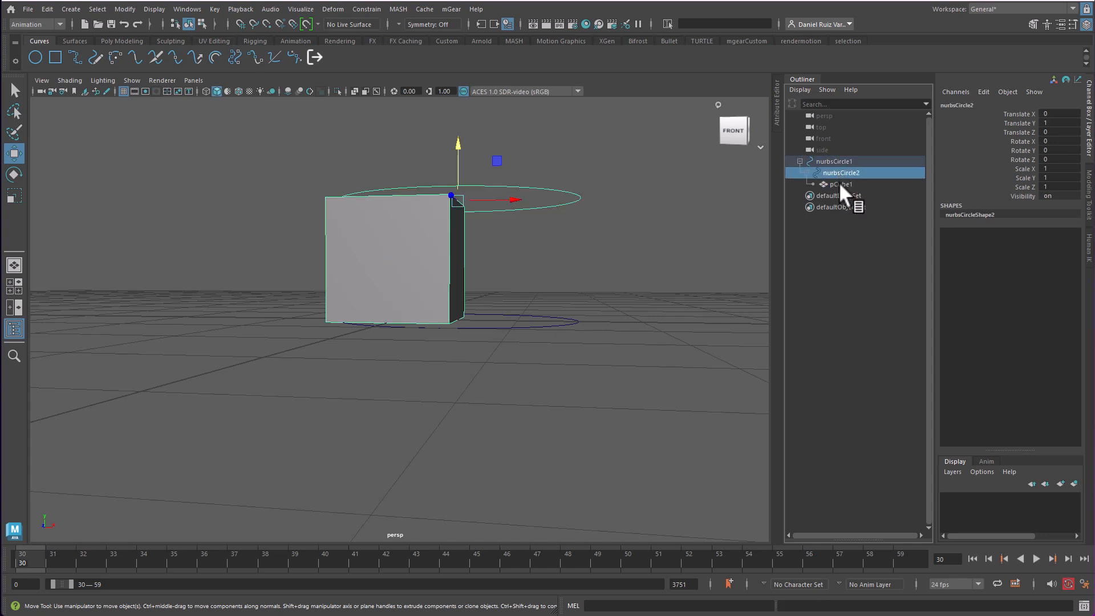
left_click(502, 250)
left_click(459, 253)
left_click(545, 214)
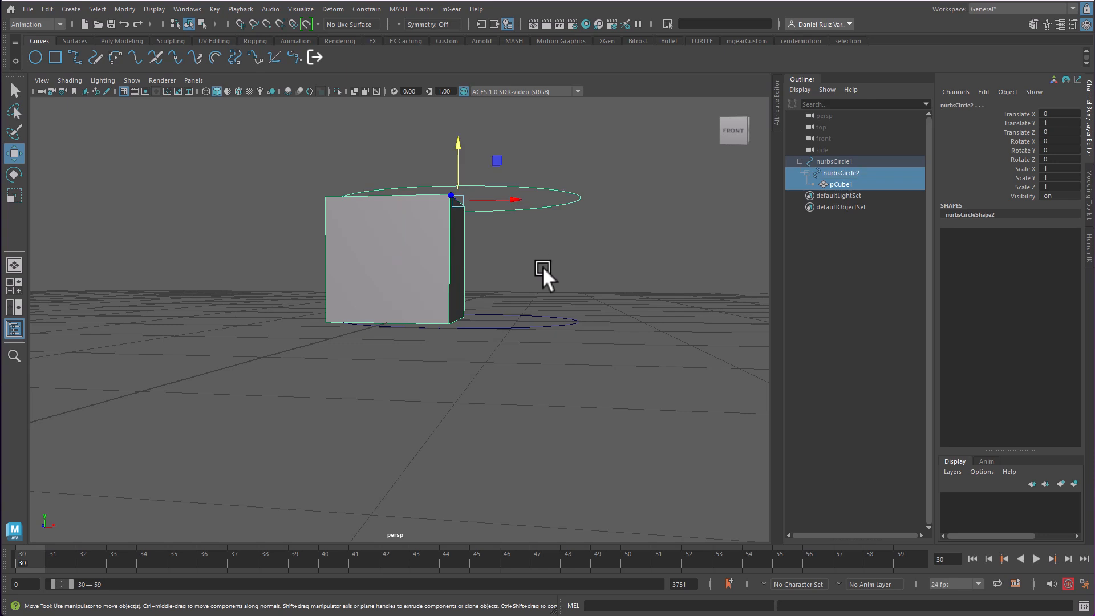
- Group nurbsCircle1 with its hierarchy, name the group rig, and expand its contents in the Outliner
left_click_drag(573, 295, 500, 392)
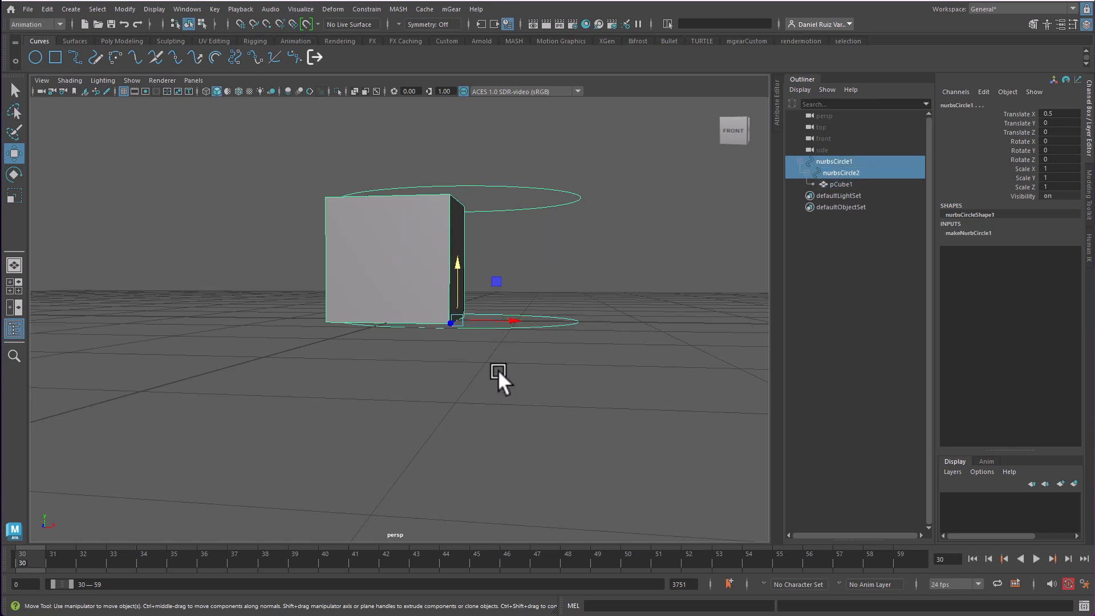
key("e")
left_click(568, 283)
left_click_drag(550, 348, 498, 310, "alt")
left_click(835, 161)
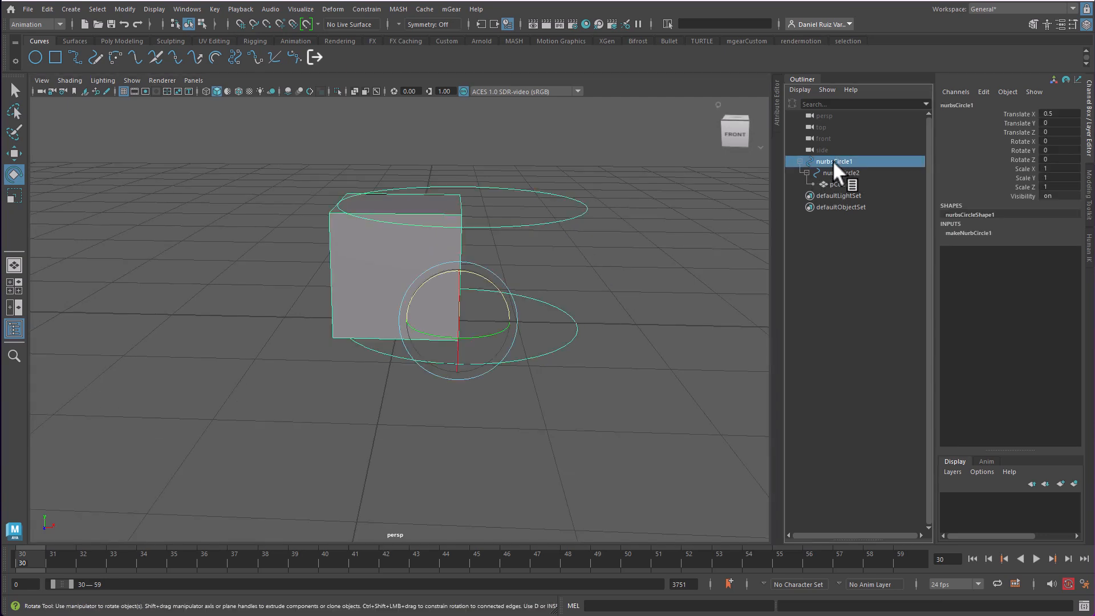
key("ctrl+g")
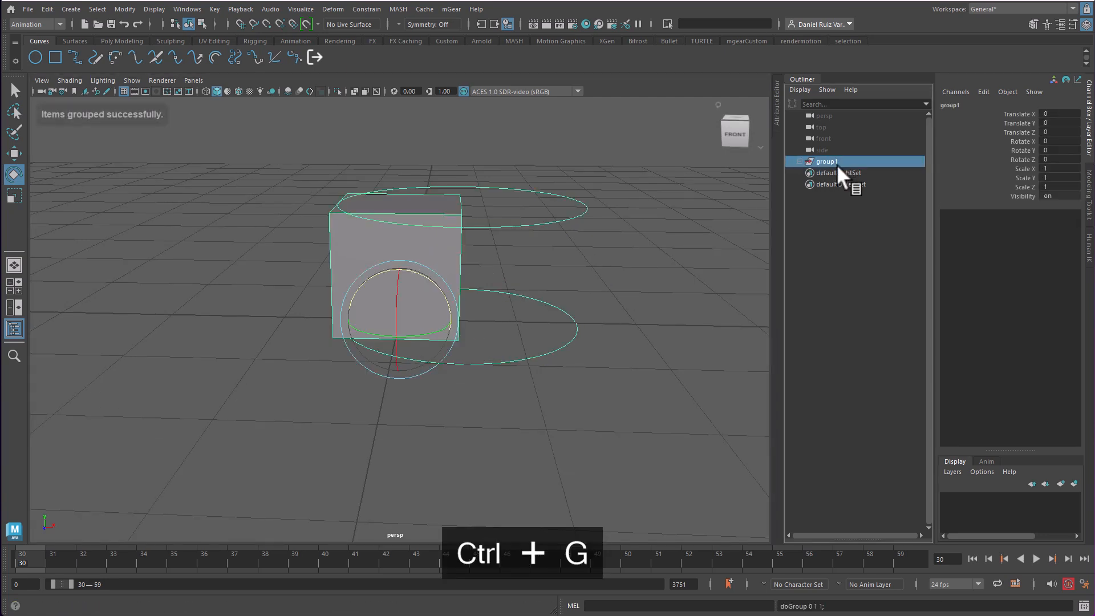
left_click(800, 161)
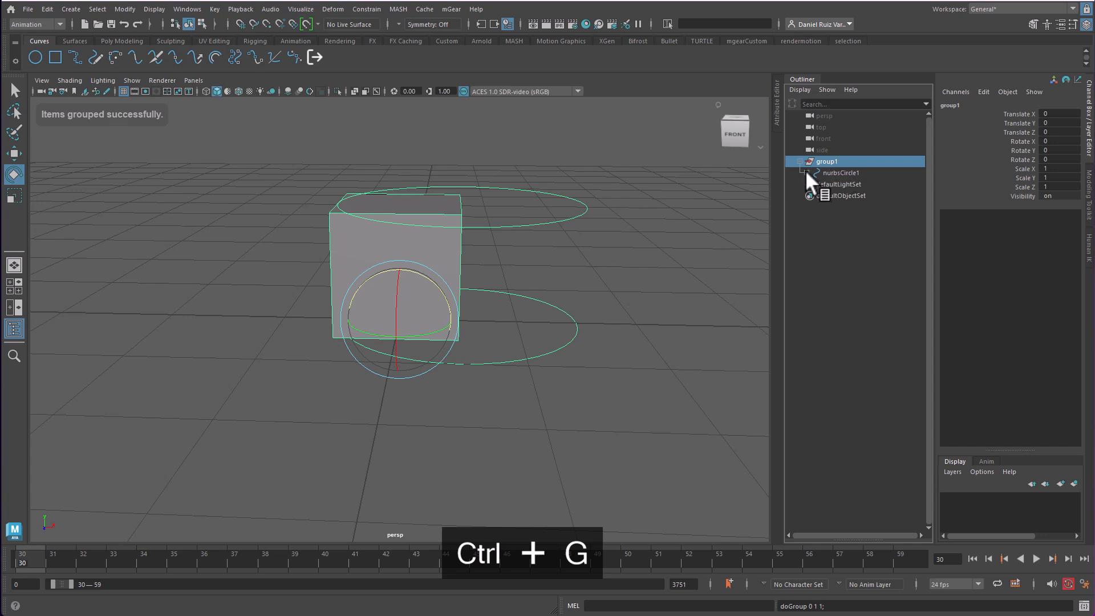
left_click(806, 172)
double_click(823, 160)
type("rig")
key("Return")
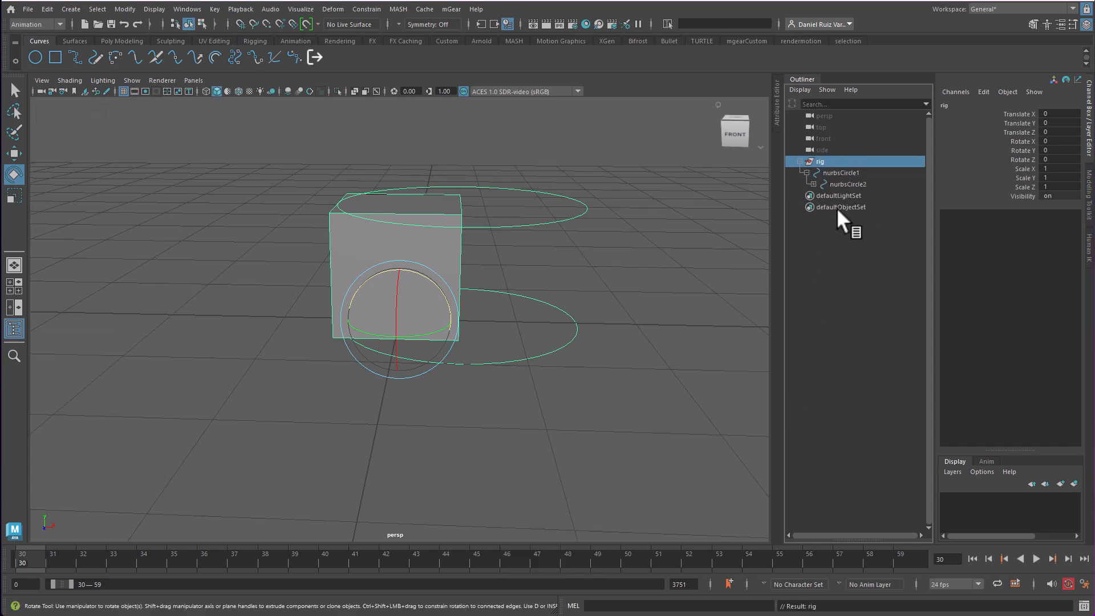
left_click(812, 184)
- Try rotating nurbsCircle1 about its Z axis, and undo the rotation
left_click(558, 303)
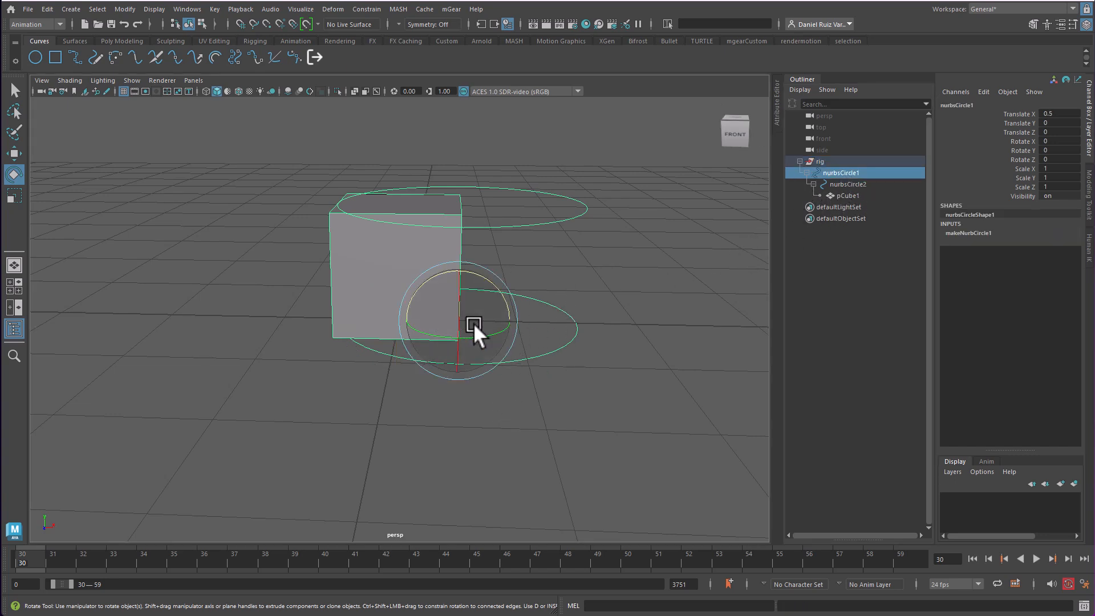
left_click_drag(486, 282, 532, 364)
key("ctrl+z")
key("ctrl+z")
key("ctrl+z")
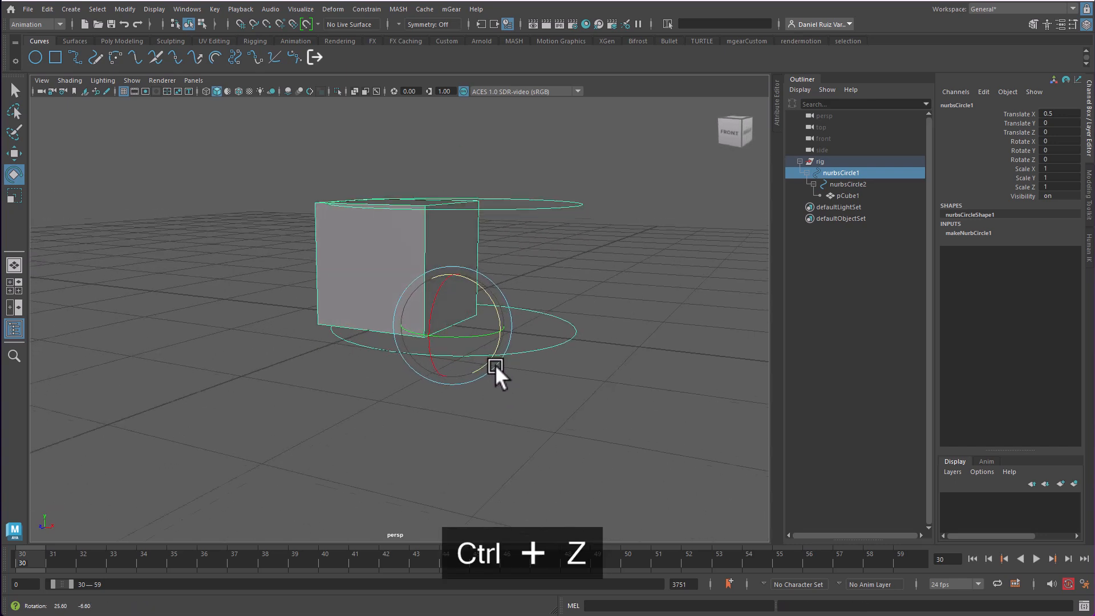
- Key all Translate and Rotate channels of nurbsCircle1 at frame 0, with the playback range set to 0–202
left_click(1025, 115)
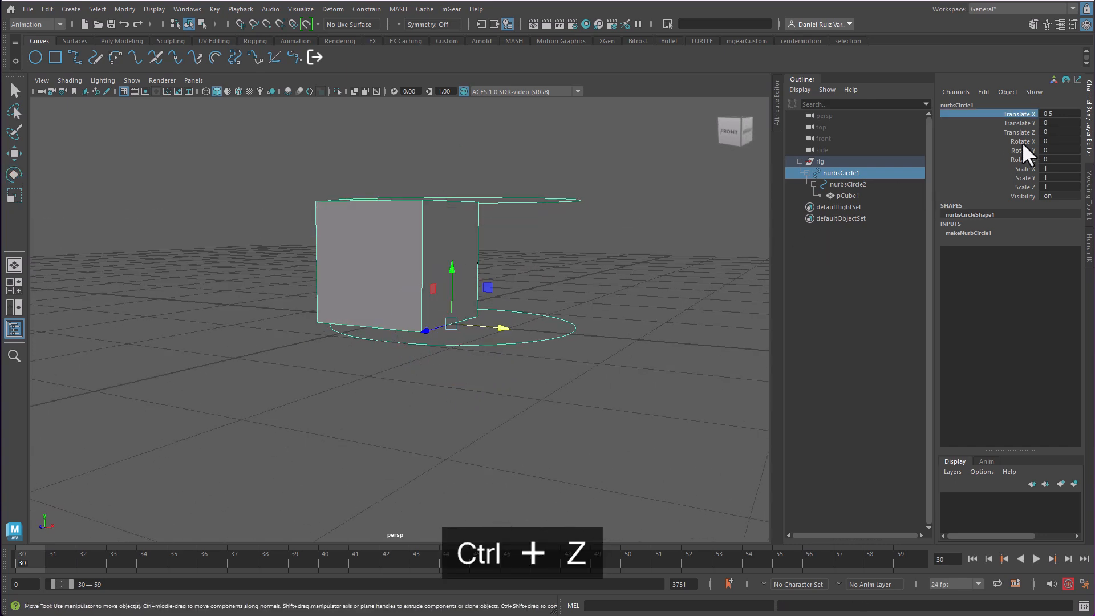
left_click(1024, 133, "shift")
left_click(1025, 158, "shift")
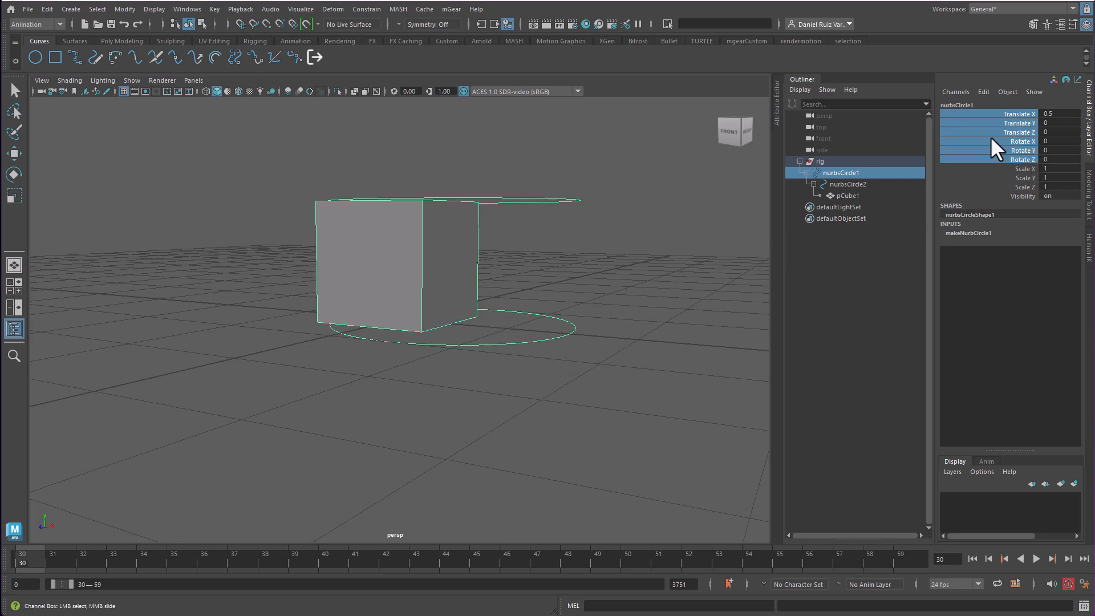
right_click(1018, 125)
left_click(1032, 149)
left_click_drag(53, 584, 94, 584)
left_click_drag(152, 559, 15, 559)
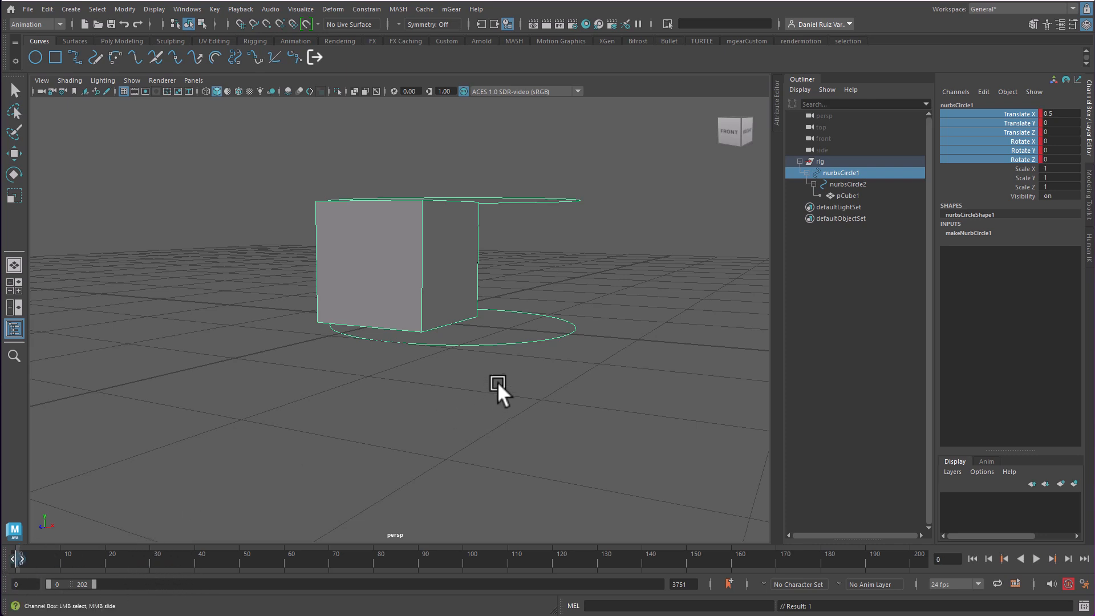
key("e")
left_click(511, 376)
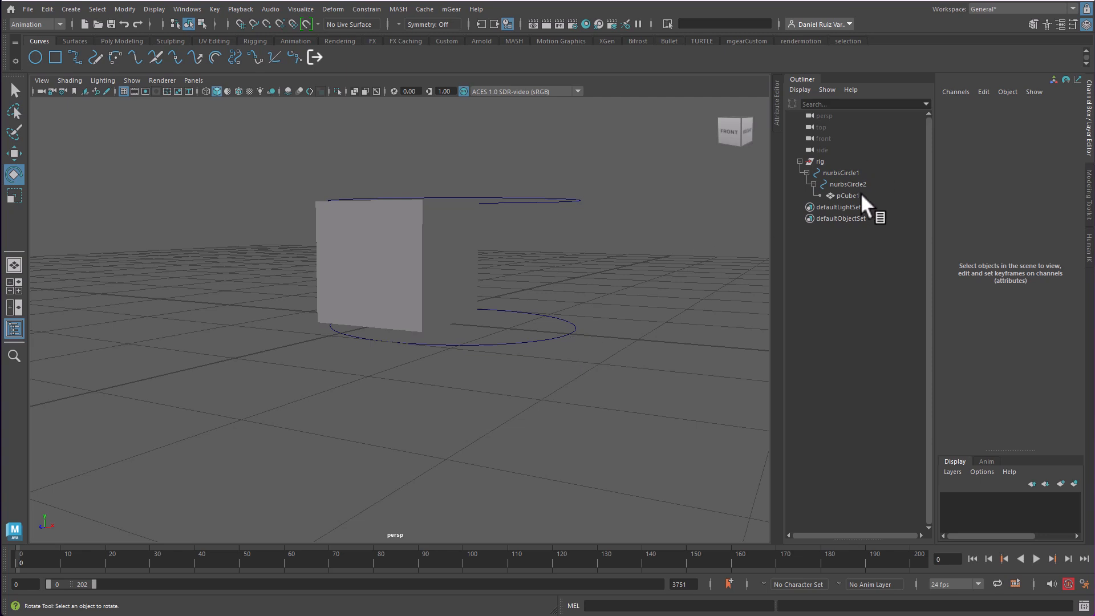
- Rename nurbsCircle1 as C_cube001_rig_CTRL and copy the new name
double_click(849, 174)
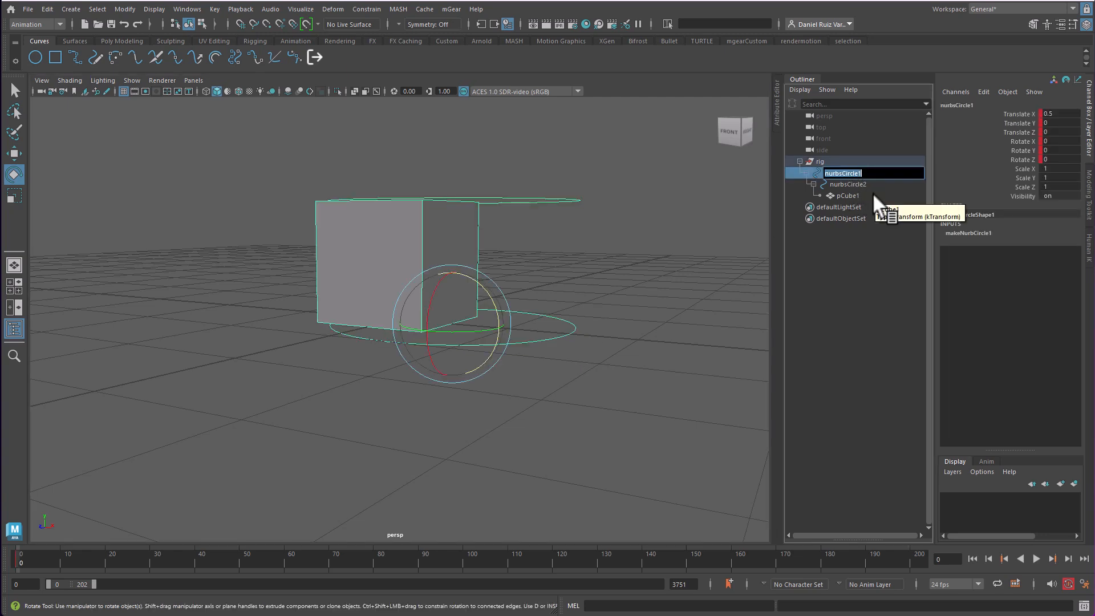
type("C_")
key("Left")
key("Left")
key("Left")
key("Left")
key("Left")
key("Left")
key("Left")
type("00")
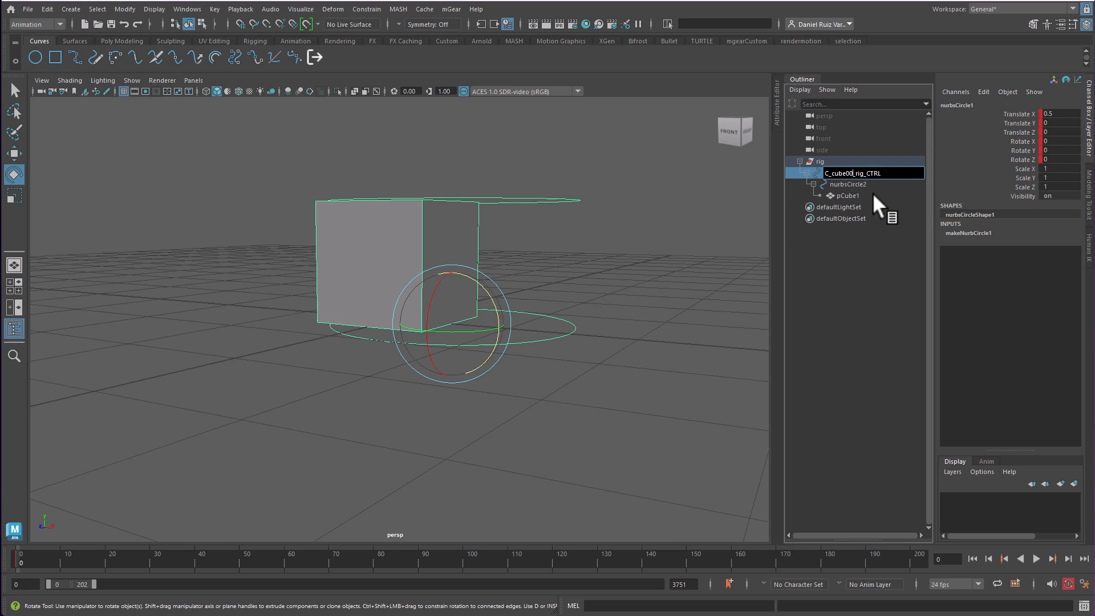
type("1")
key("ctrl+a")
key("ctrl+c")
key("Return")
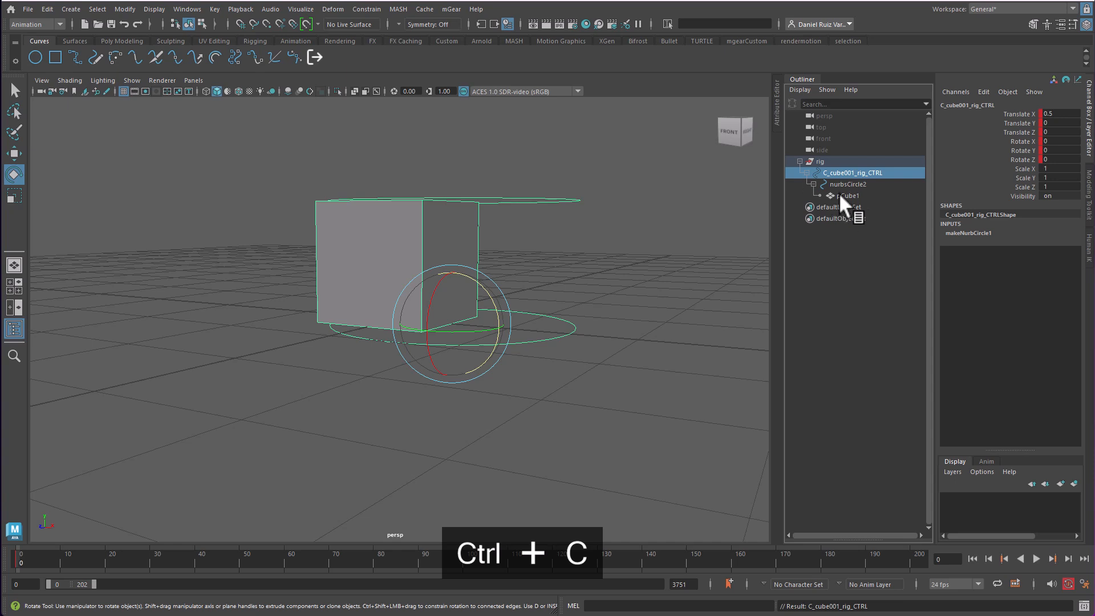
- Rename nurbsCircle2 as C_cube002_rig_CTRL, reusing the copied name
double_click(848, 184)
key("ctrl+v")
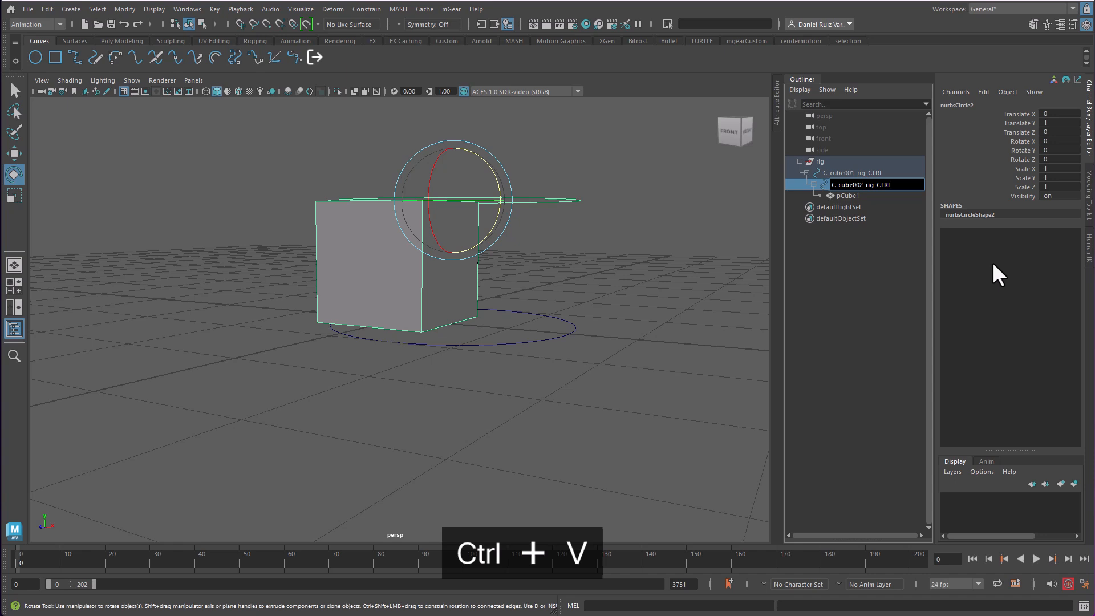
key("Return")
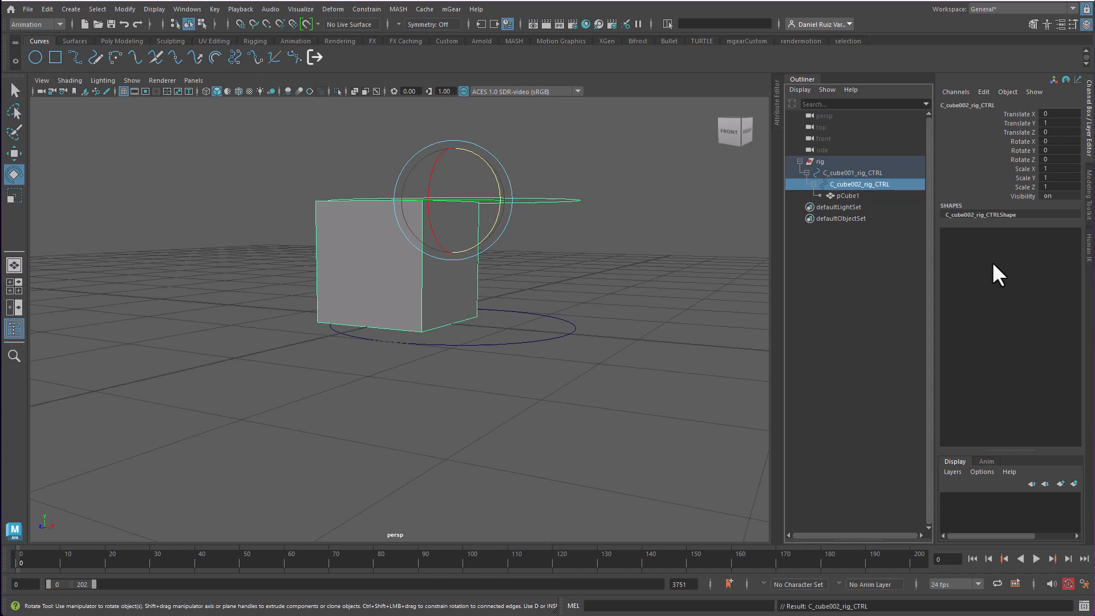
- Rename pCube1 as C_cube001_rig_MSH, reusing the copied control name with the MSH suffix
left_click(855, 195)
double_click(862, 195)
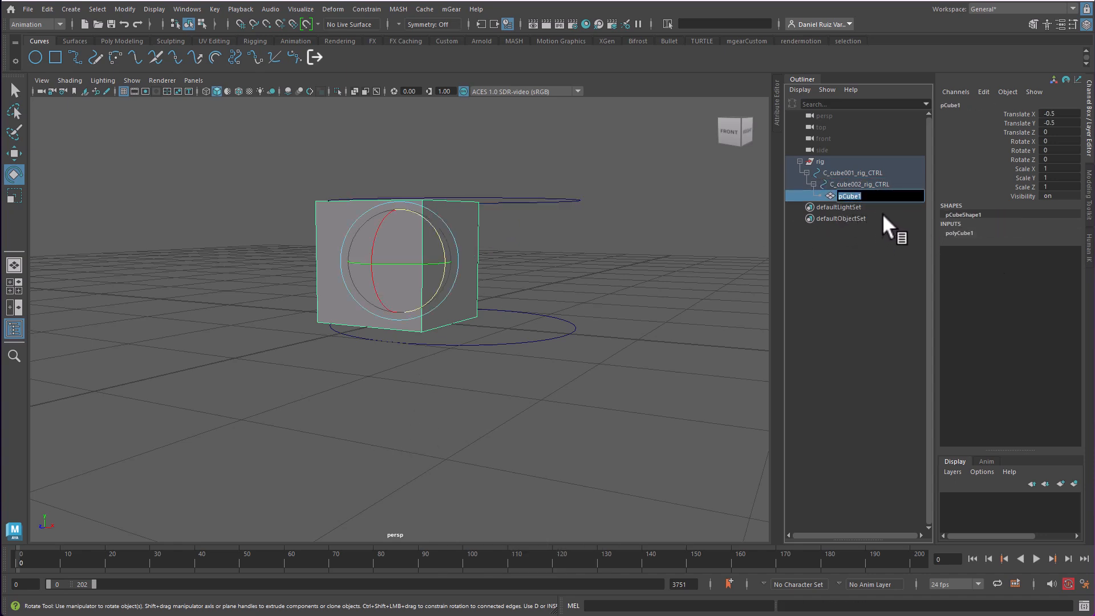
key("ctrl+v")
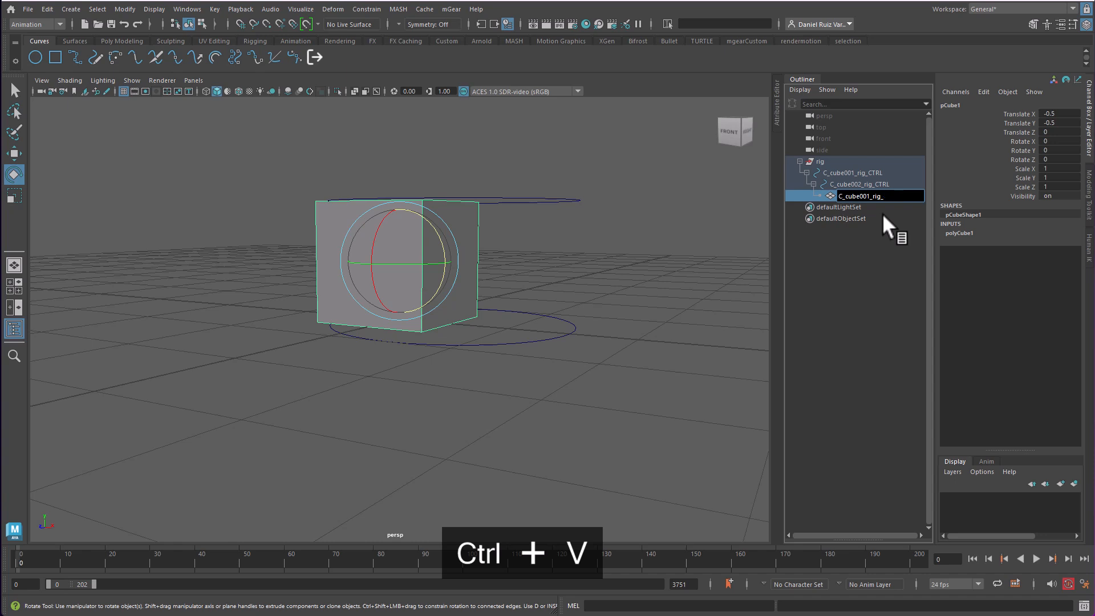
type("MS")
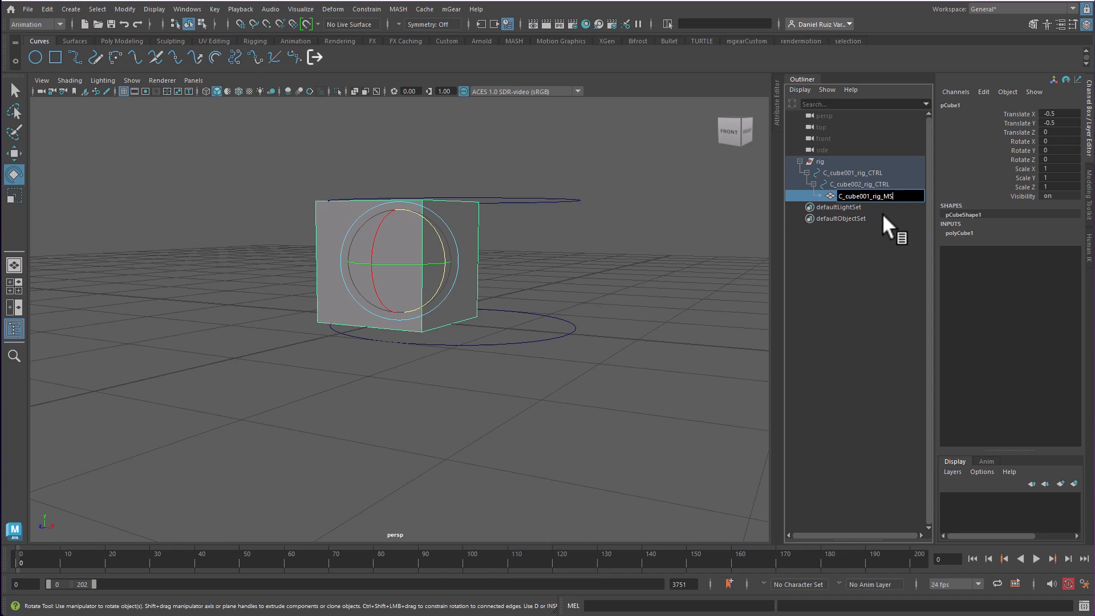
type("DH")
key("Return")
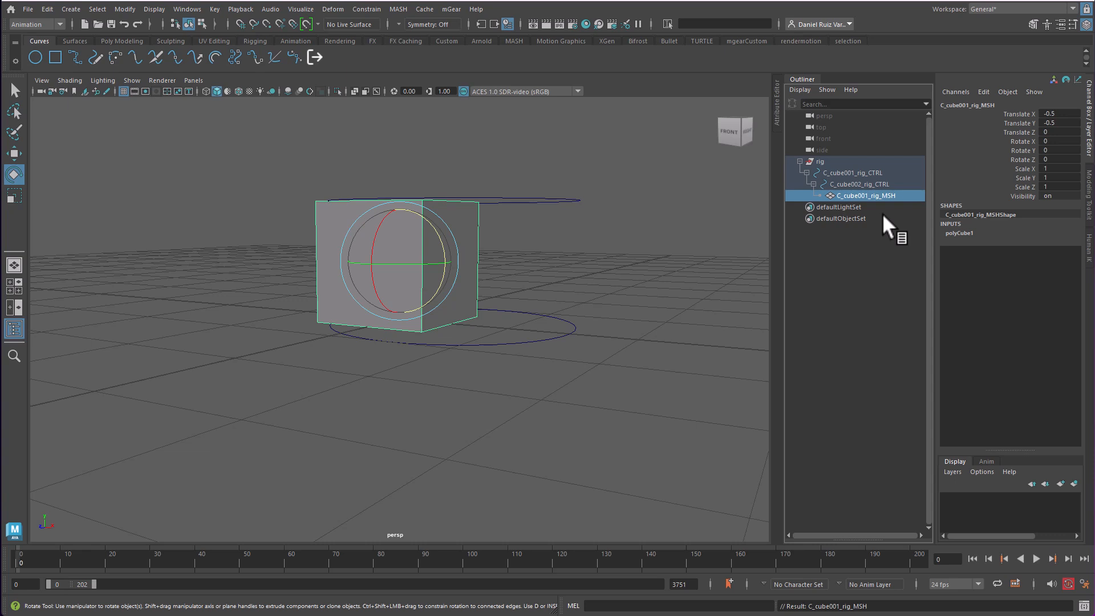
- Try rotating C_cube001_rig_CTRL about its Z axis at frame 0, and undo the rotation
left_click(576, 267)
left_click_drag(535, 325, 564, 328, "alt")
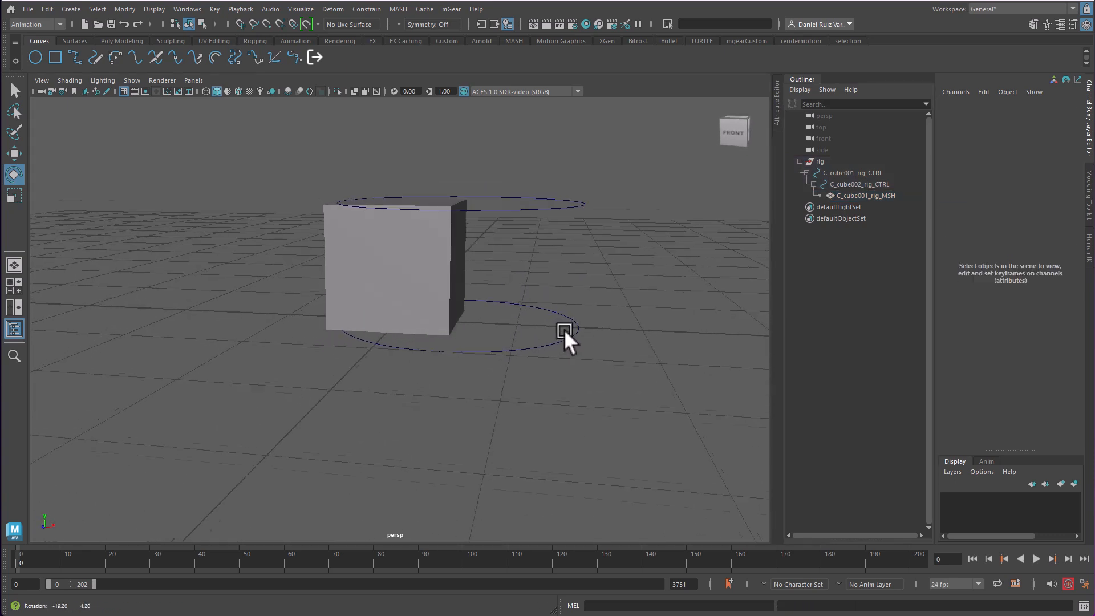
left_click(560, 342)
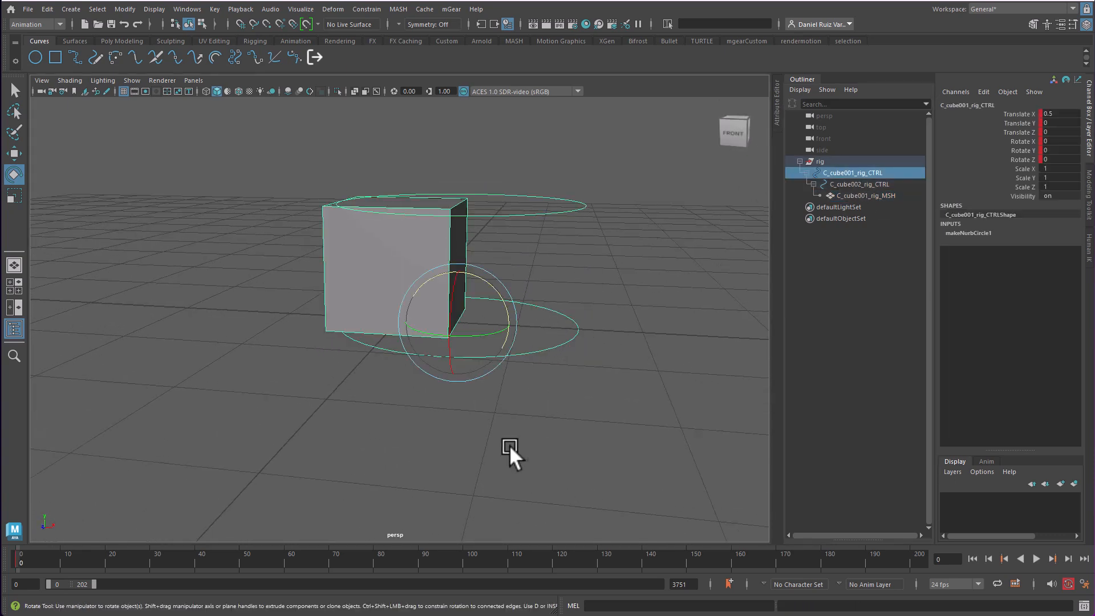
left_click(586, 337)
left_click(444, 350)
left_click_drag(494, 282, 564, 413)
key("ctrl+z")
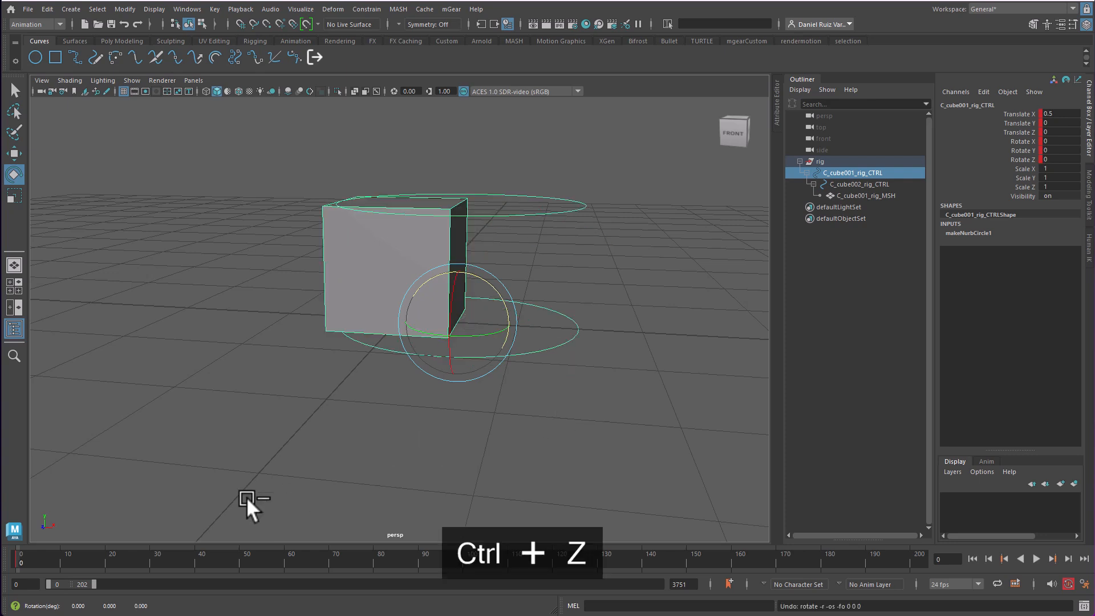
- Key all Translate and Rotate channels of C_cube001_rig_CTRL at frame 0
left_click(200, 562)
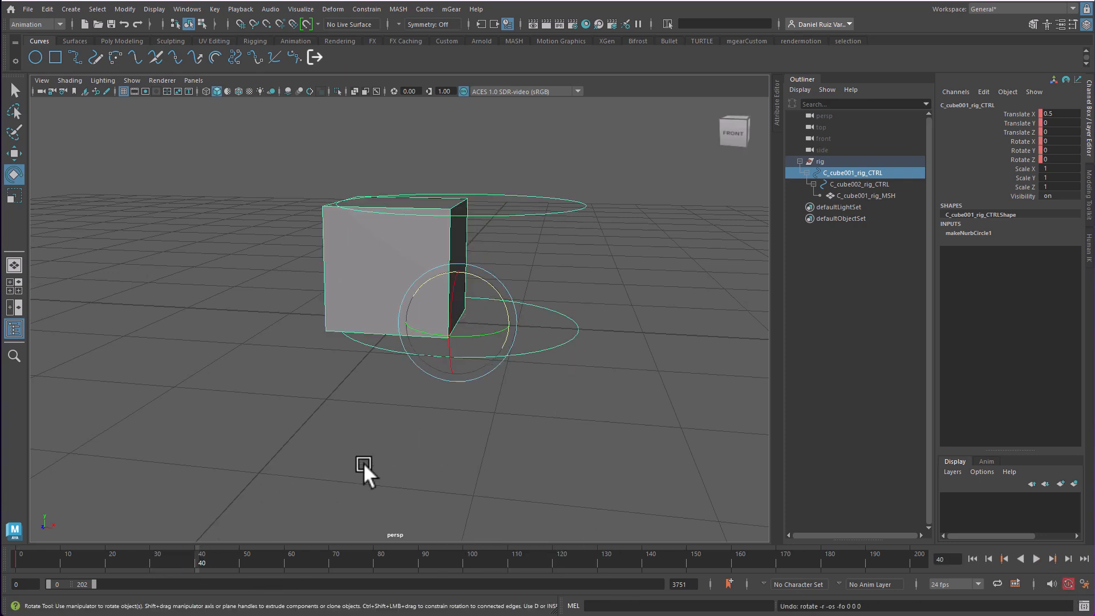
left_click_drag(48, 552, 12, 557)
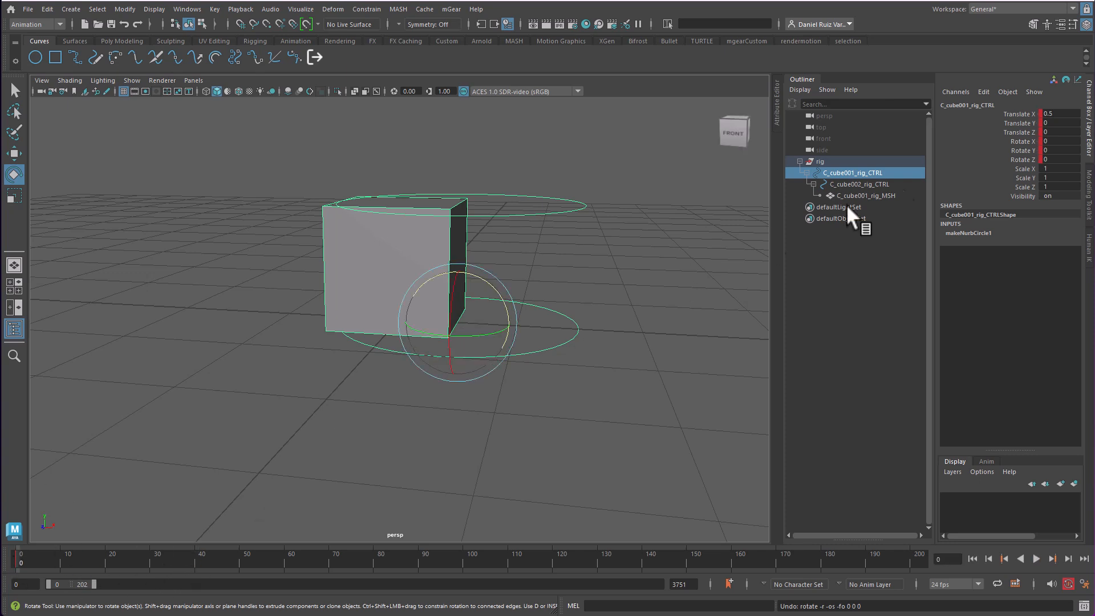
left_click(1018, 113)
left_click(1025, 159, "shift")
right_click(1027, 150)
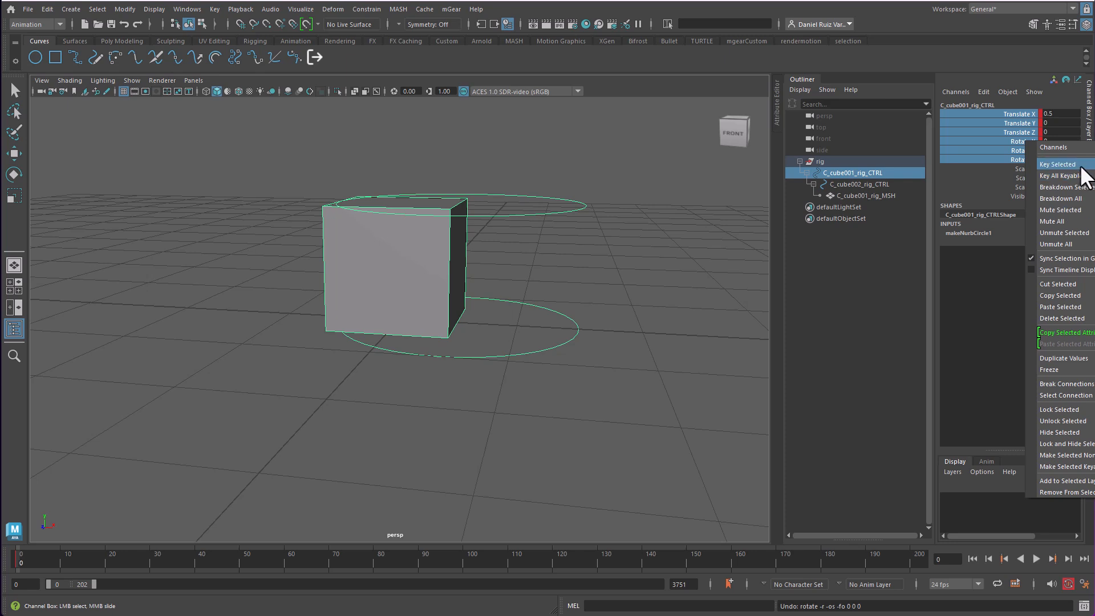
left_click(610, 307)
- Roll the cube at frame 50 by rotating C_cube001_rig_CTRL to -90 on Z
key("e")
left_click(241, 563)
left_click(532, 303)
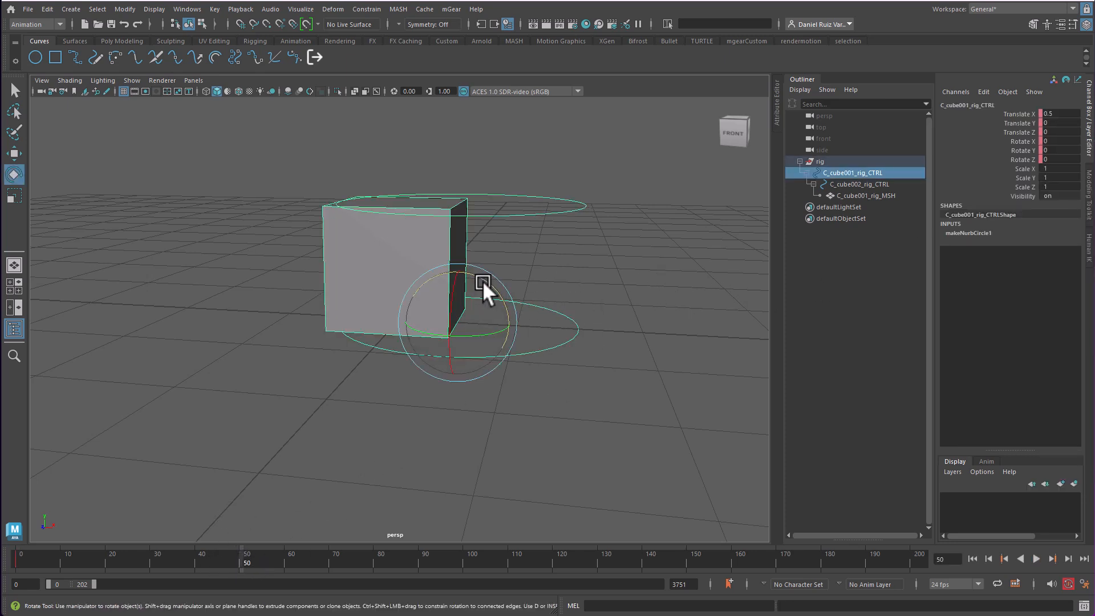
left_click_drag(486, 282, 542, 329)
key("alt+v")
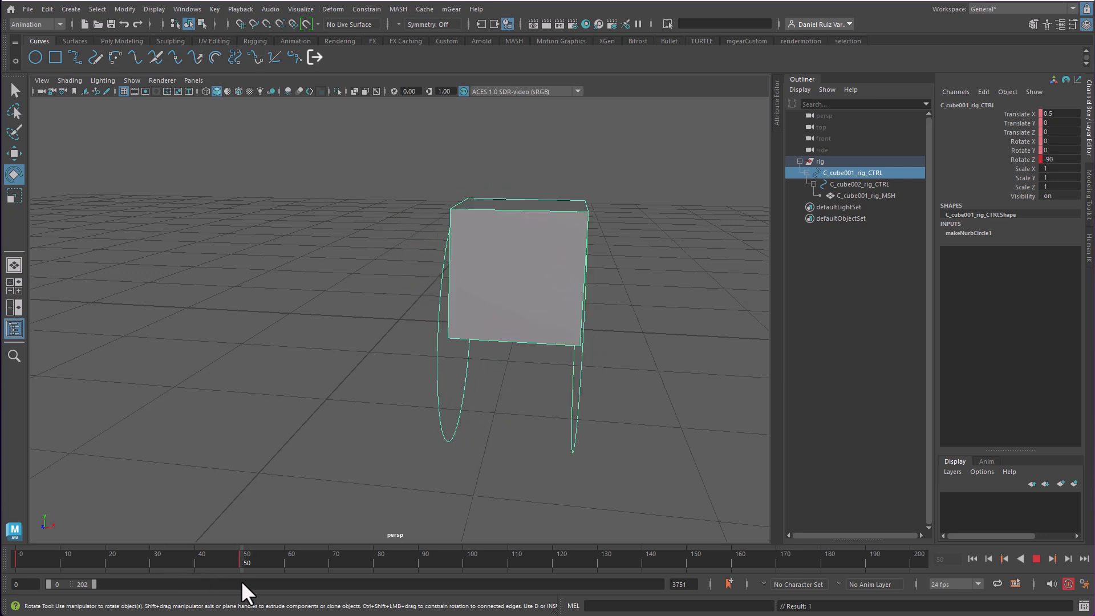
left_click_drag(258, 592, 240, 595)
- Key the Rotate X, Y and Z channels of C_cube002_rig_CTRL at frame 50
left_click_drag(610, 434, 552, 458)
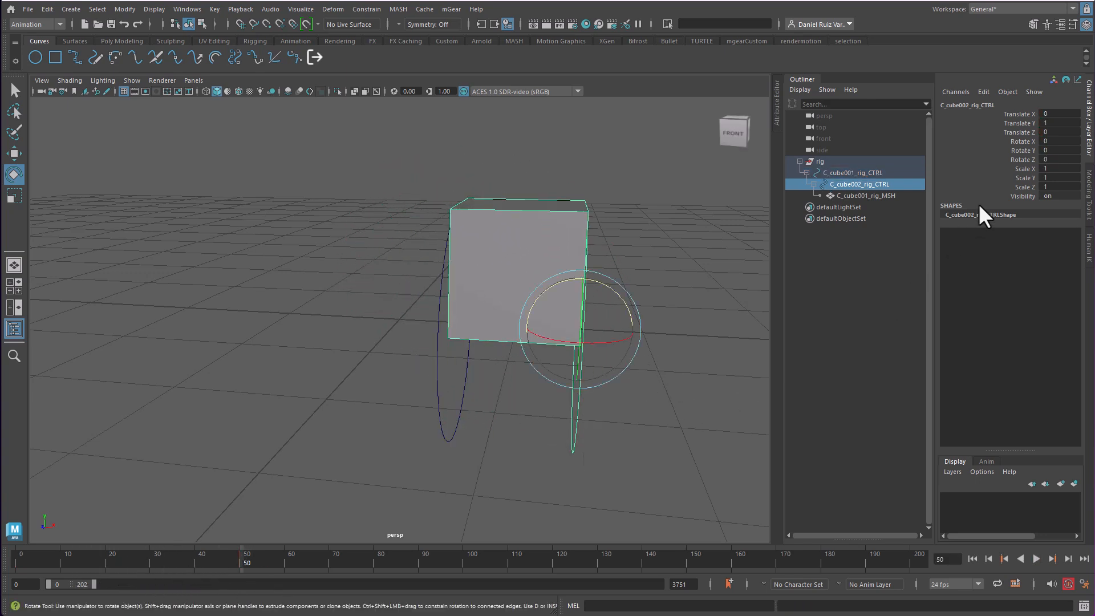
left_click(1021, 141)
left_click(1025, 159, "shift")
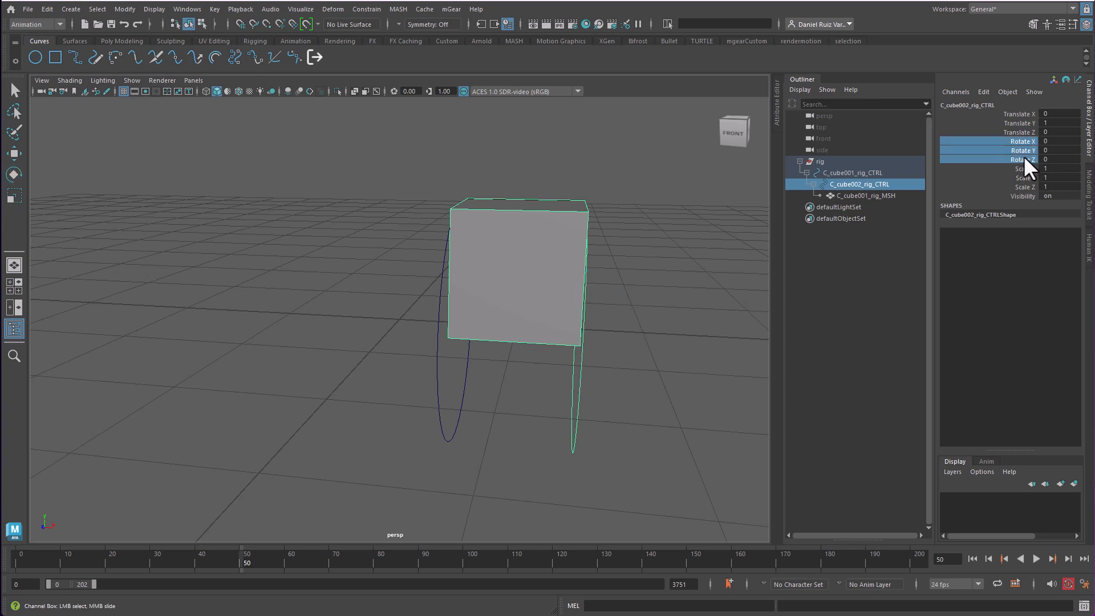
right_click(1025, 157)
left_click(1042, 176)
- Roll the cube a second time by rotating C_cube002_rig_CTRL to -90 on Z at frame 90
left_click(425, 562)
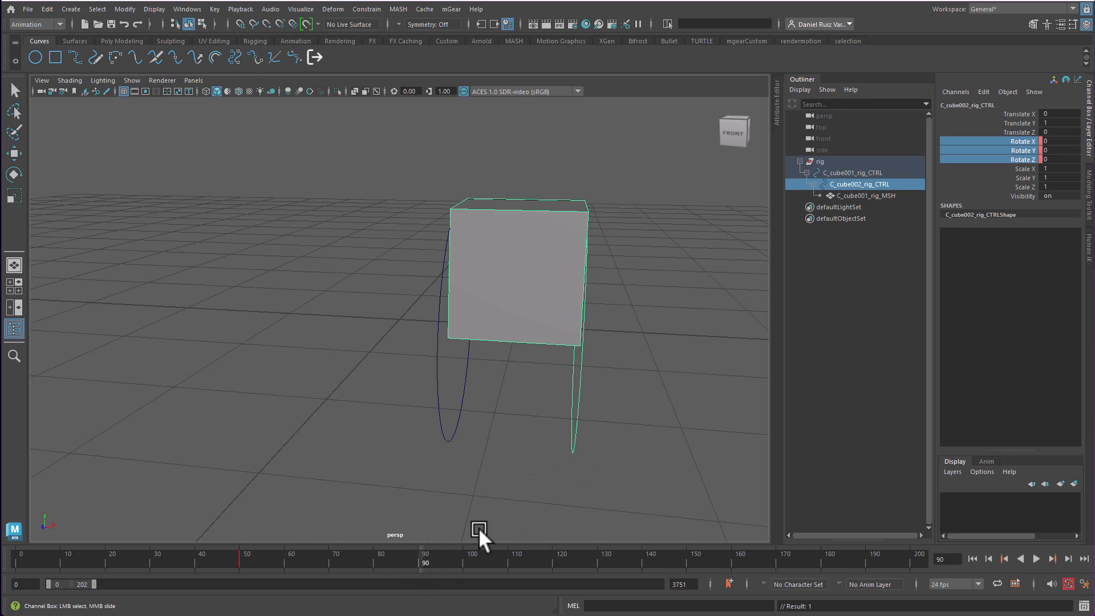
key("e")
left_click_drag(604, 285, 660, 334)
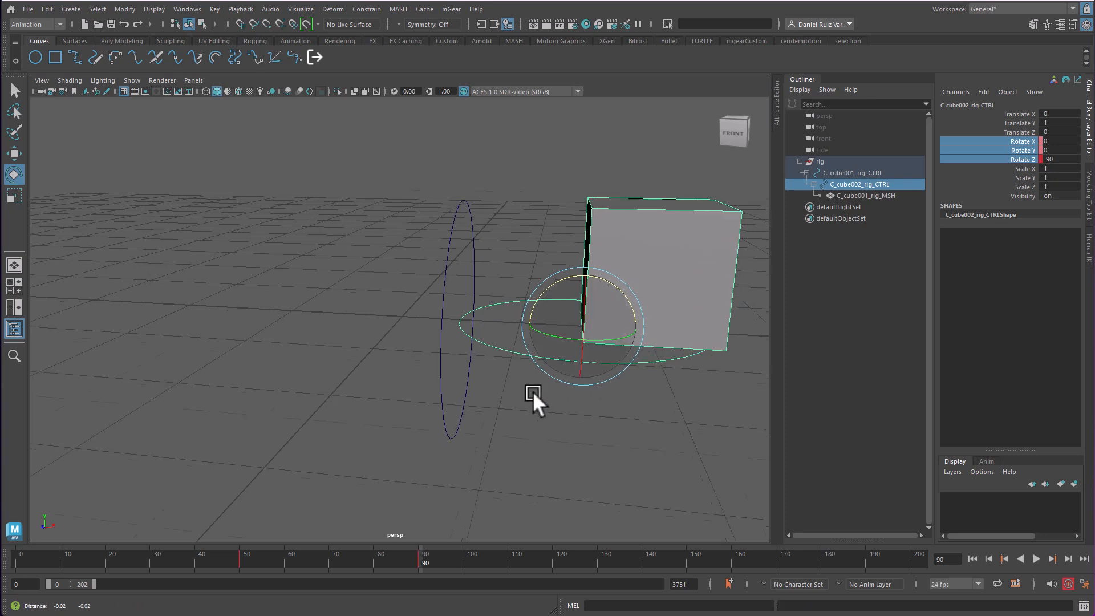
- Play and scrub the rolling animation from frame 0, checking the cube and its two controls from several angles
middle_click_drag(528, 423, 526, 365, "alt")
scroll(525, 365, "down", 3)
left_click_drag(439, 545, 73, 600)
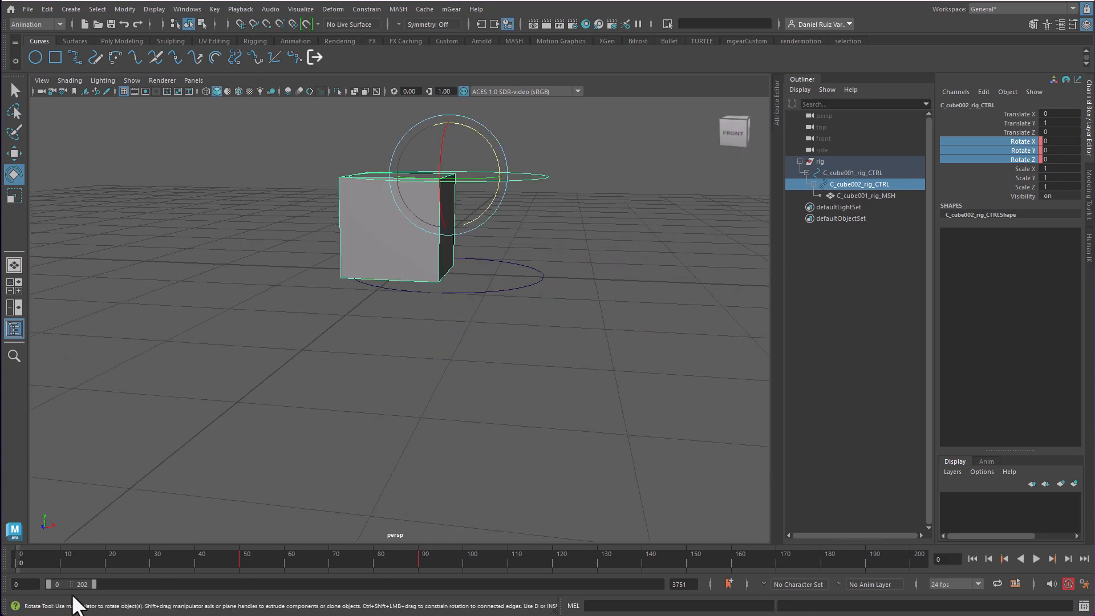
left_click(1037, 558)
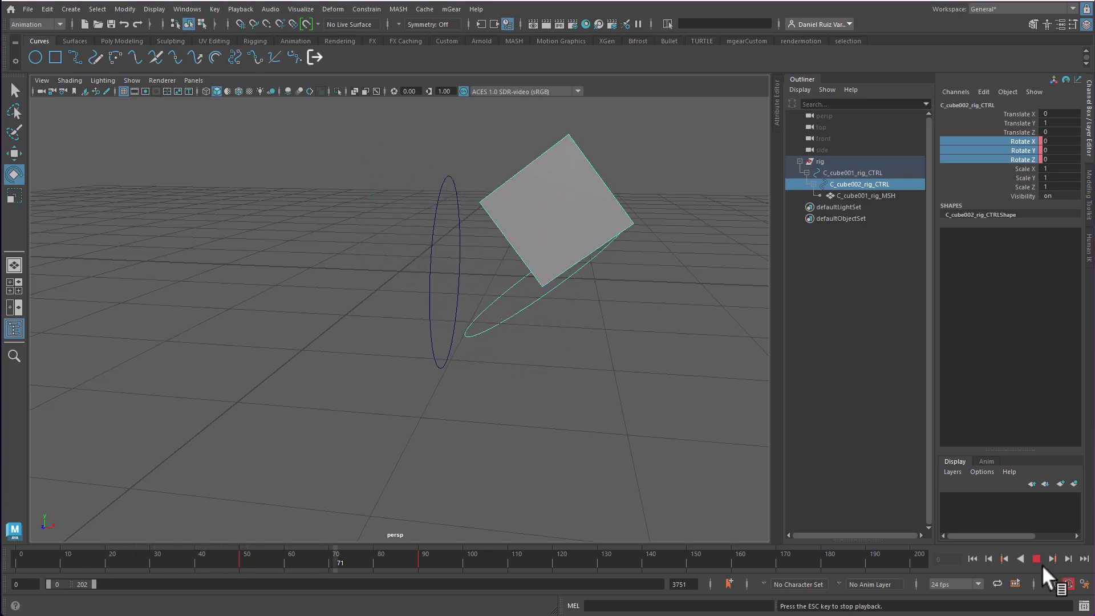
left_click(1036, 559)
mouse_move(496, 196)
left_mouse_down("alt")
mouse_move(488, 382)
mouse_move(500, 379)
left_mouse_up("alt")
left_click(576, 318)
mouse_move(525, 555)
left_mouse_down()
mouse_move(53, 572)
mouse_move(371, 568)
mouse_move(78, 601)
mouse_move(262, 580)
mouse_move(131, 570)
mouse_move(405, 566)
mouse_move(95, 570)
mouse_move(230, 572)
mouse_move(528, 506)
mouse_move(68, 599)
mouse_move(153, 605)
mouse_move(312, 522)
mouse_move(53, 607)
mouse_move(309, 615)
mouse_move(40, 615)
mouse_move(389, 615)
mouse_move(62, 615)
mouse_move(508, 567)
mouse_move(20, 615)
mouse_move(332, 615)
left_mouse_up()
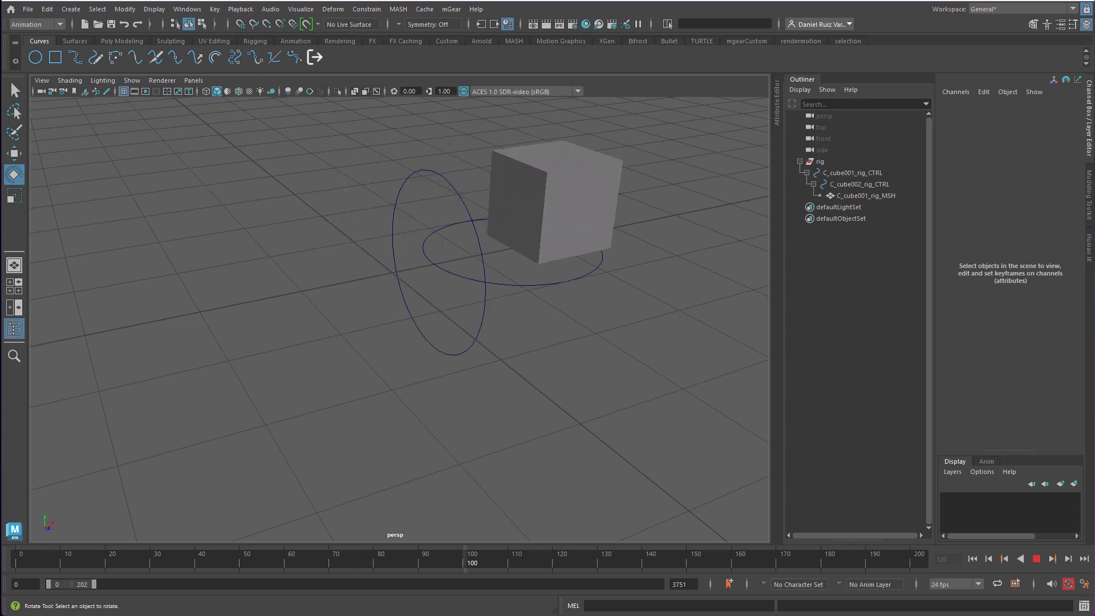
key("Escape")
left_click_drag(483, 377, 399, 379, "alt")
middle_click_drag(460, 279, 444, 415, "alt")
left_click_drag(444, 416, 471, 426, "alt")
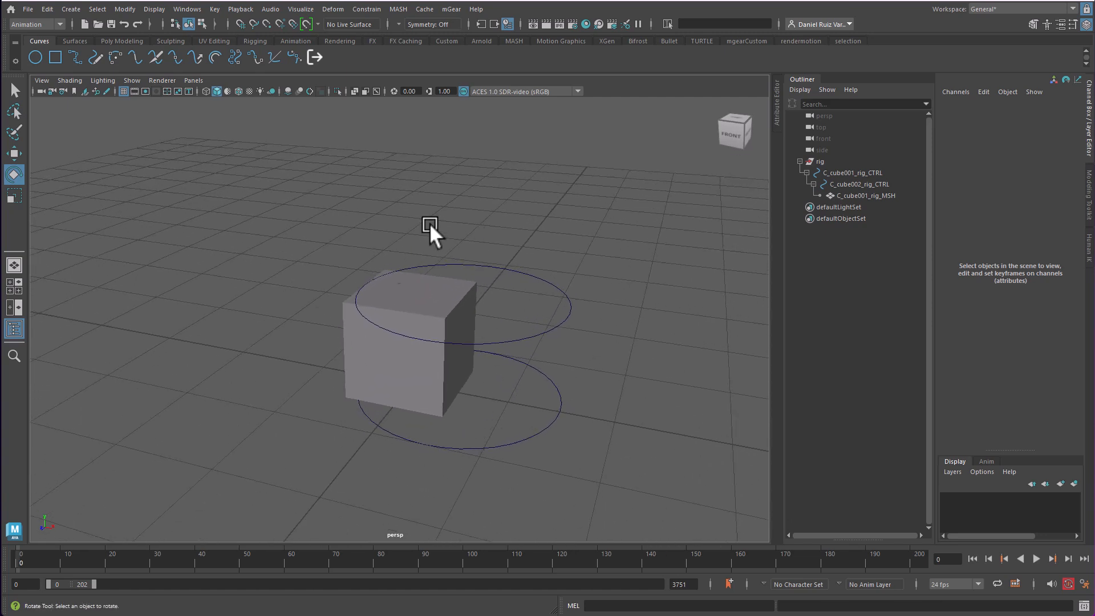